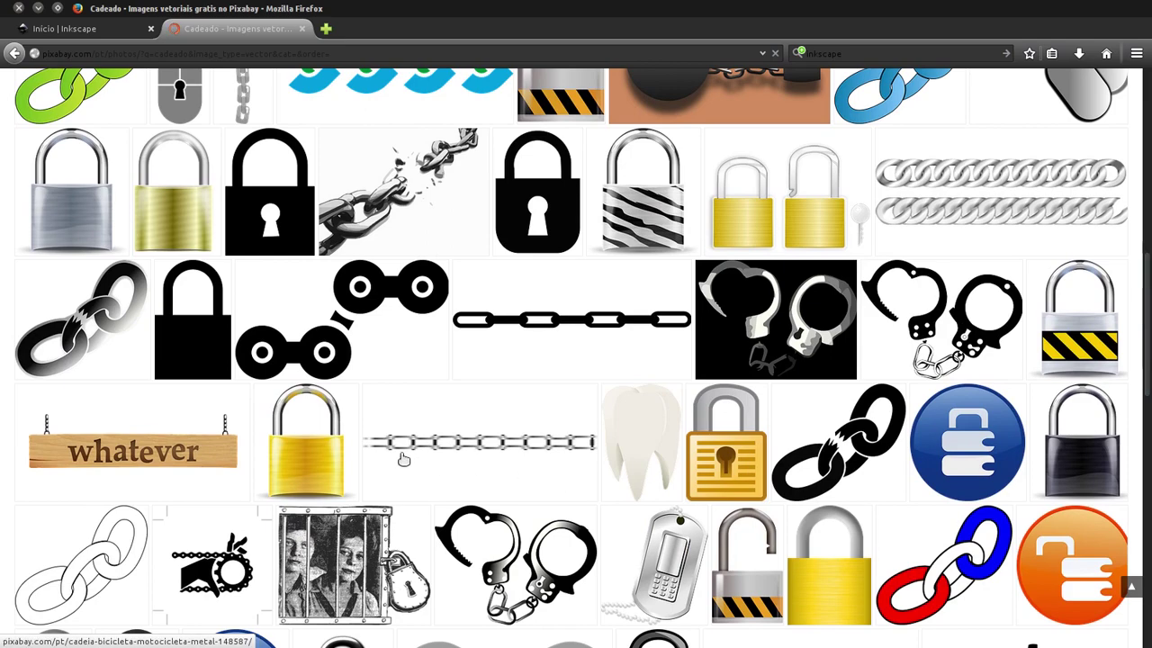
Step: Open the closed striped padlock with a key from the cadeado vector image results in a new tab
mouse_move(347, 445)
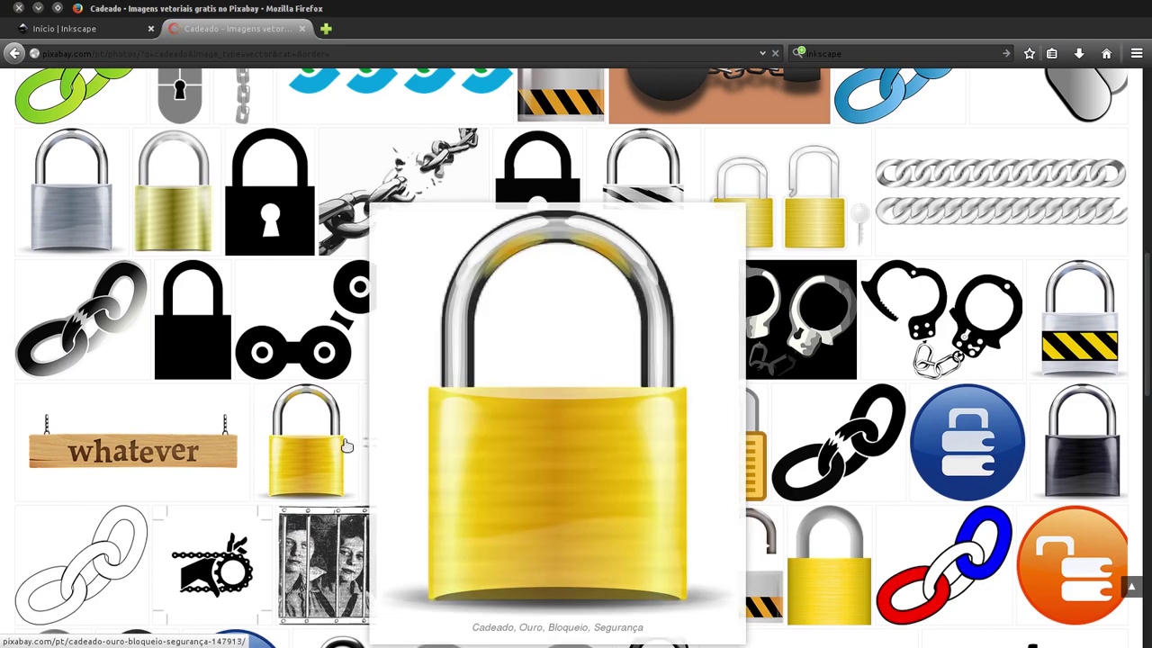
scroll(347, 445, down, 2)
scroll(668, 432, down, 5)
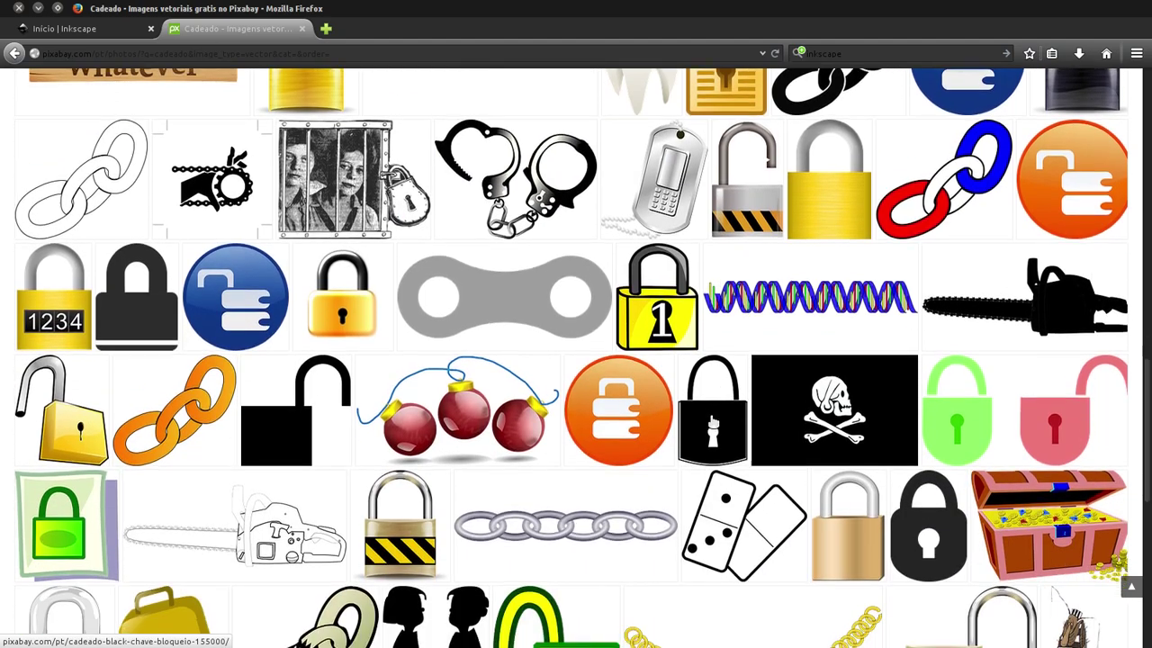
scroll(712, 422, down, 5)
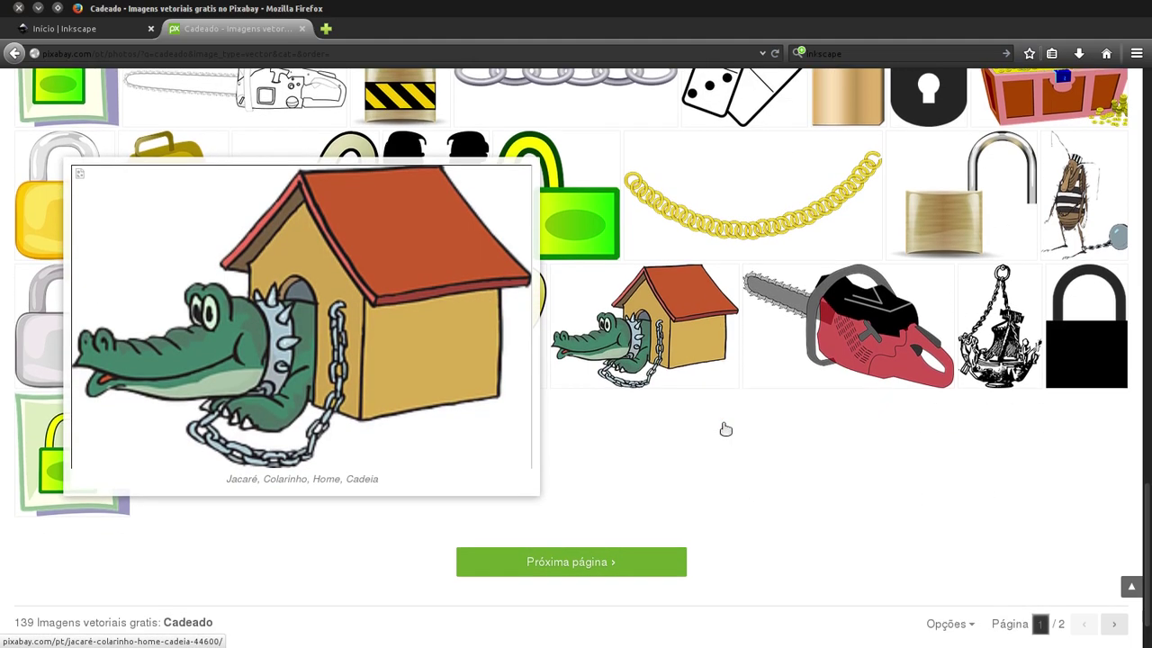
scroll(662, 475, down, 2)
click(639, 497)
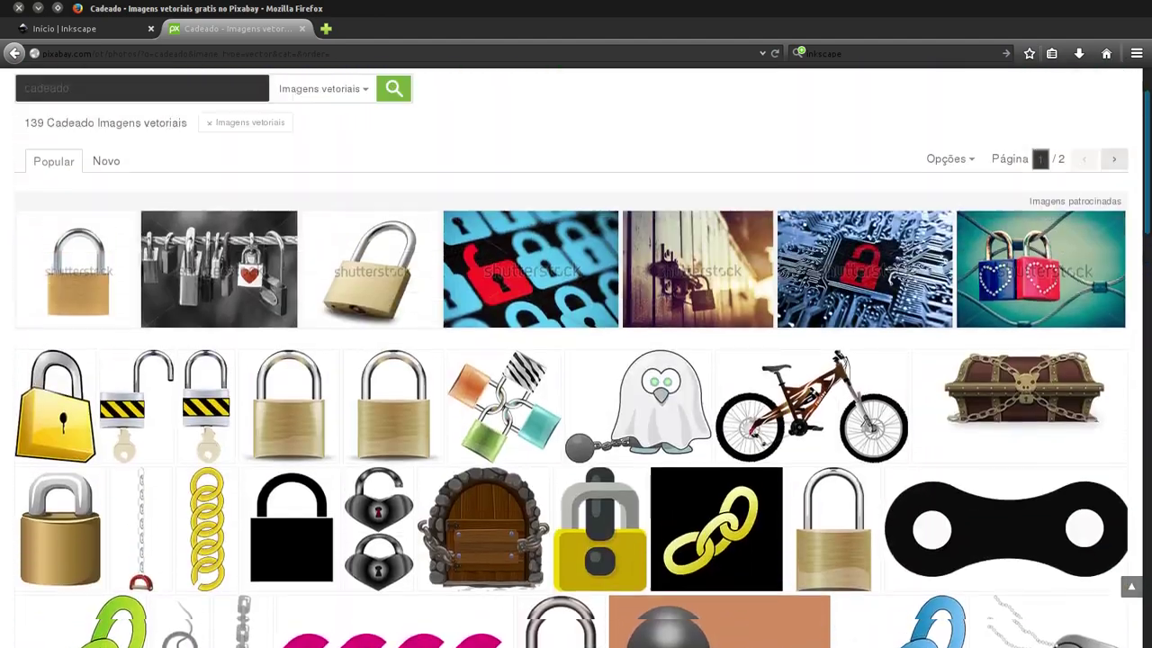
scroll(439, 520, down, 3)
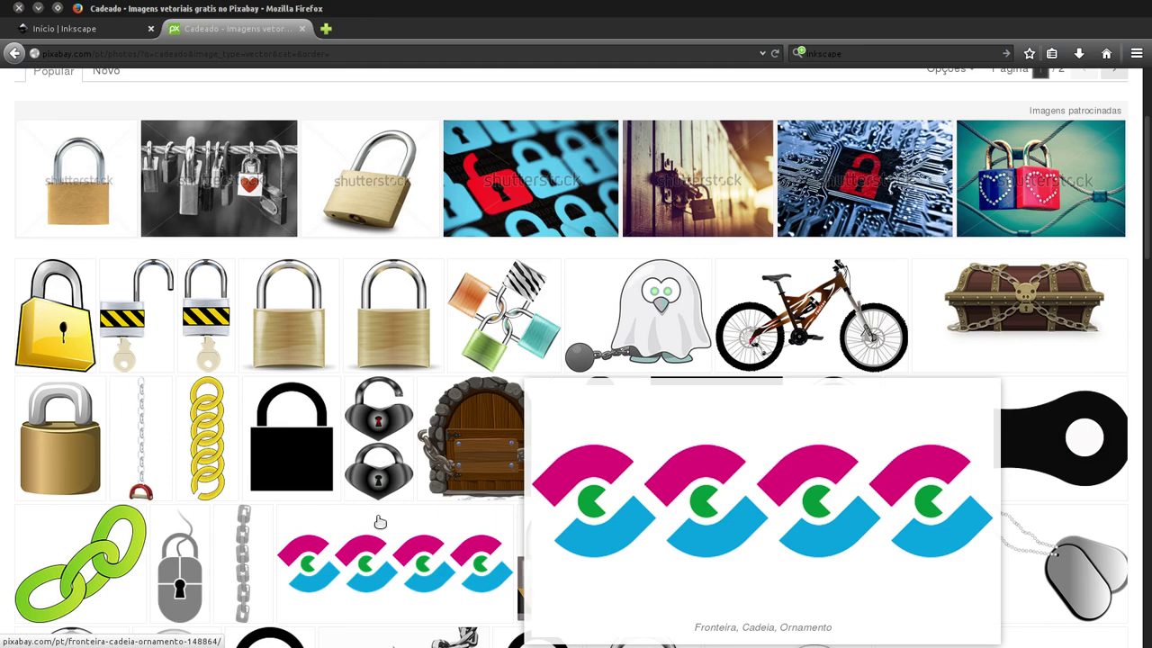
right_click(199, 315)
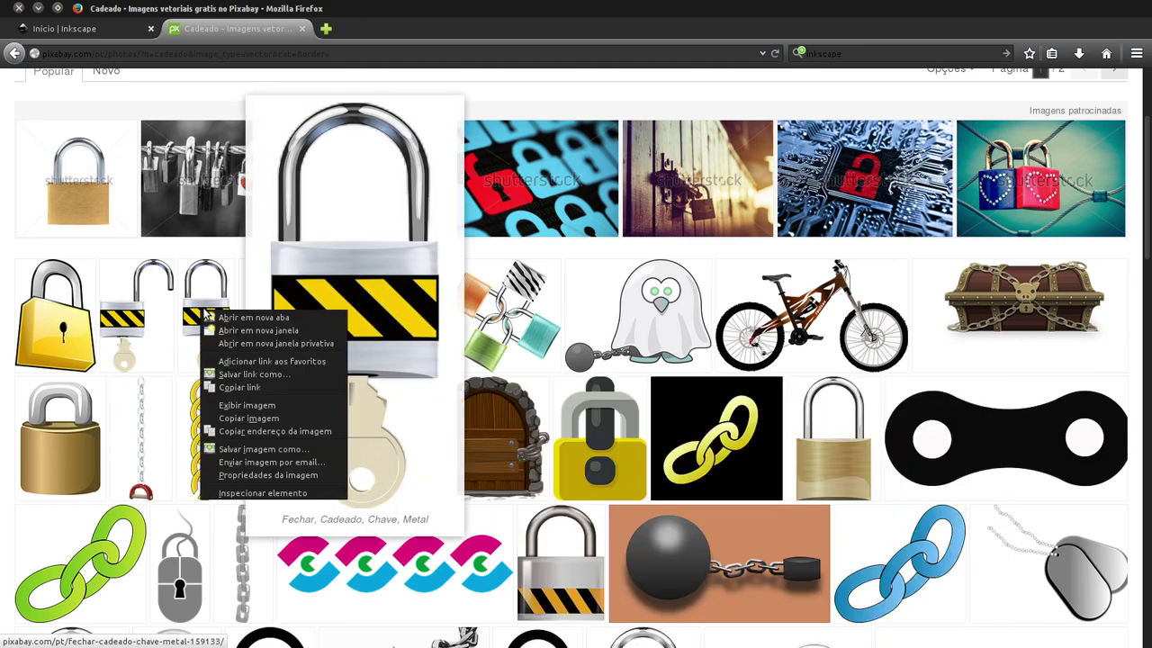
click(236, 325)
click(389, 30)
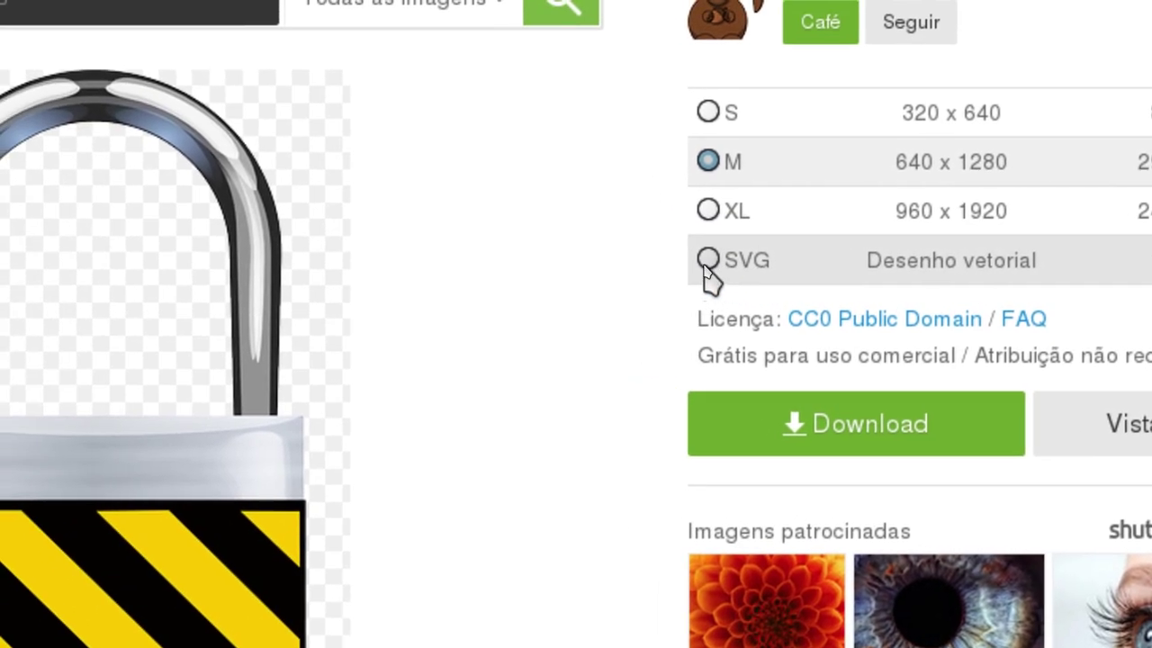
Step: Download the padlock image in SVG format as close-159133.svg
click(707, 263)
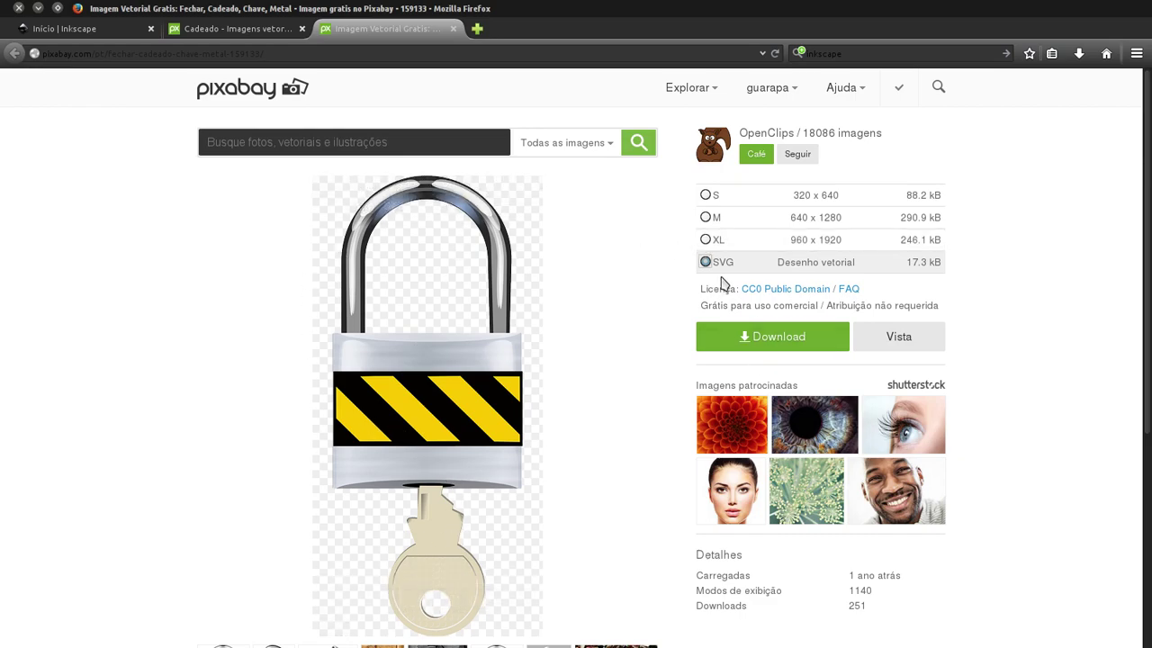
click(772, 351)
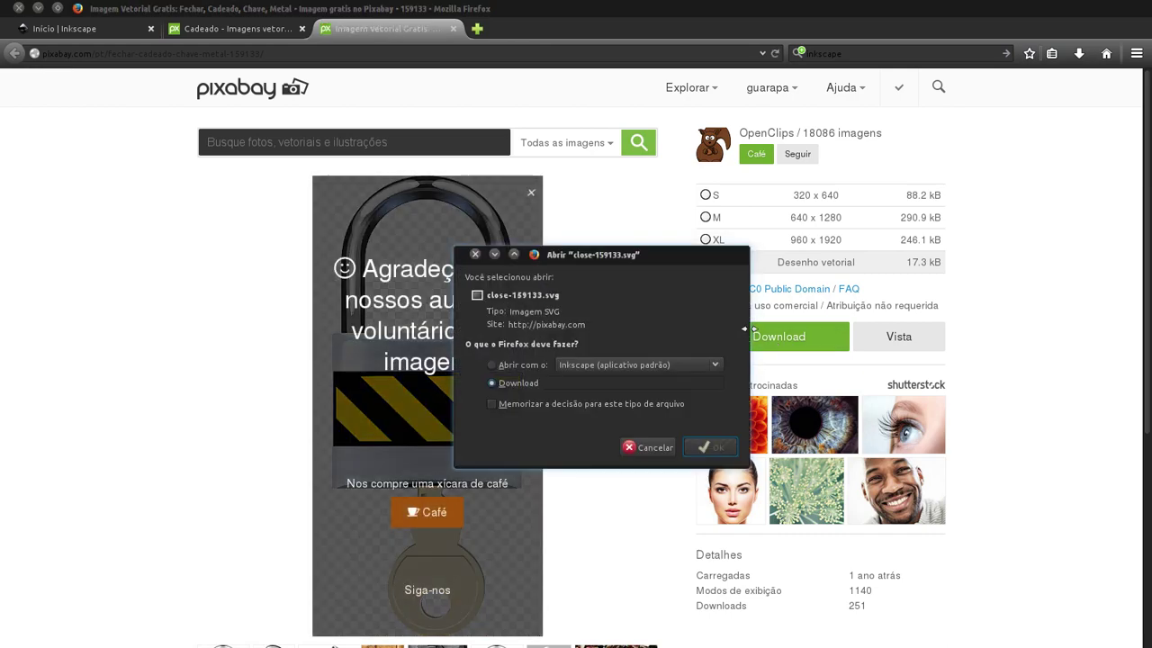
click(774, 100)
click(711, 448)
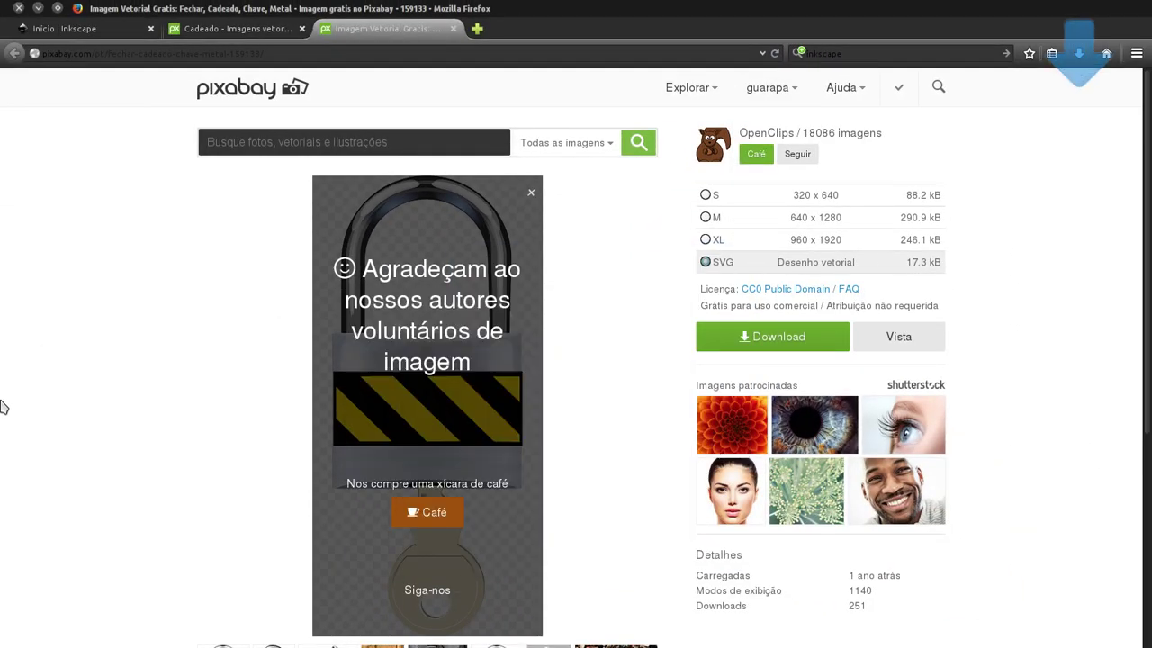
Step: Switch to the Dolphin file manager and select close-159133.svg in the Downloads folder
mouse_move(9, 288)
click(19, 243)
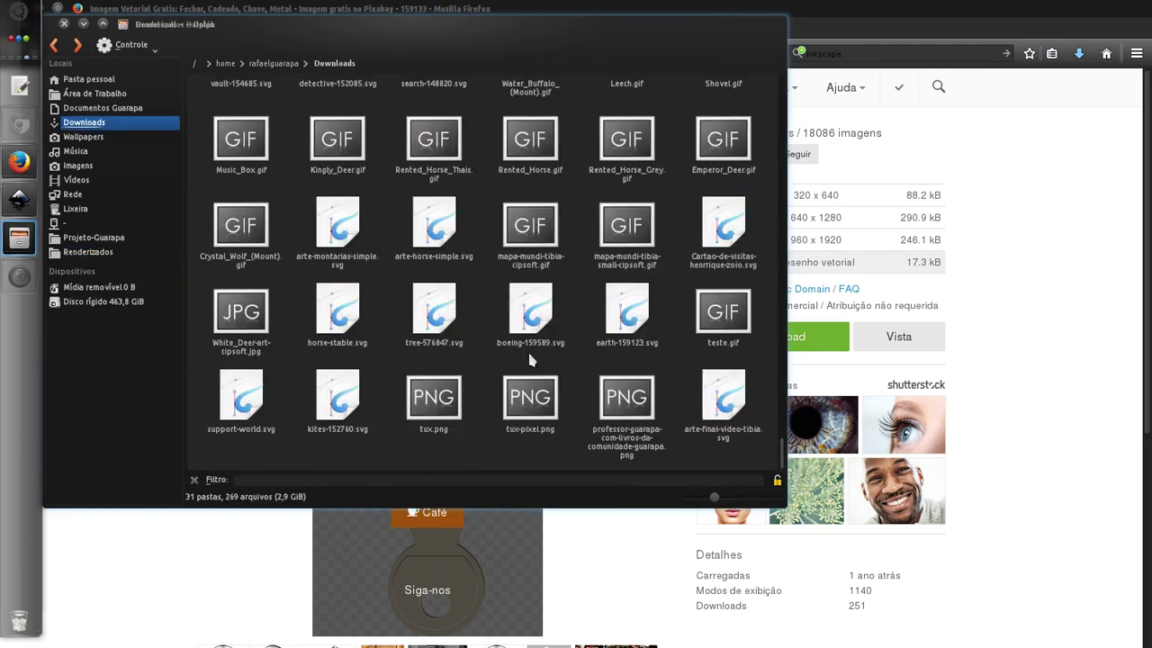
scroll(530, 360, down, 1)
scroll(526, 356, up, 4)
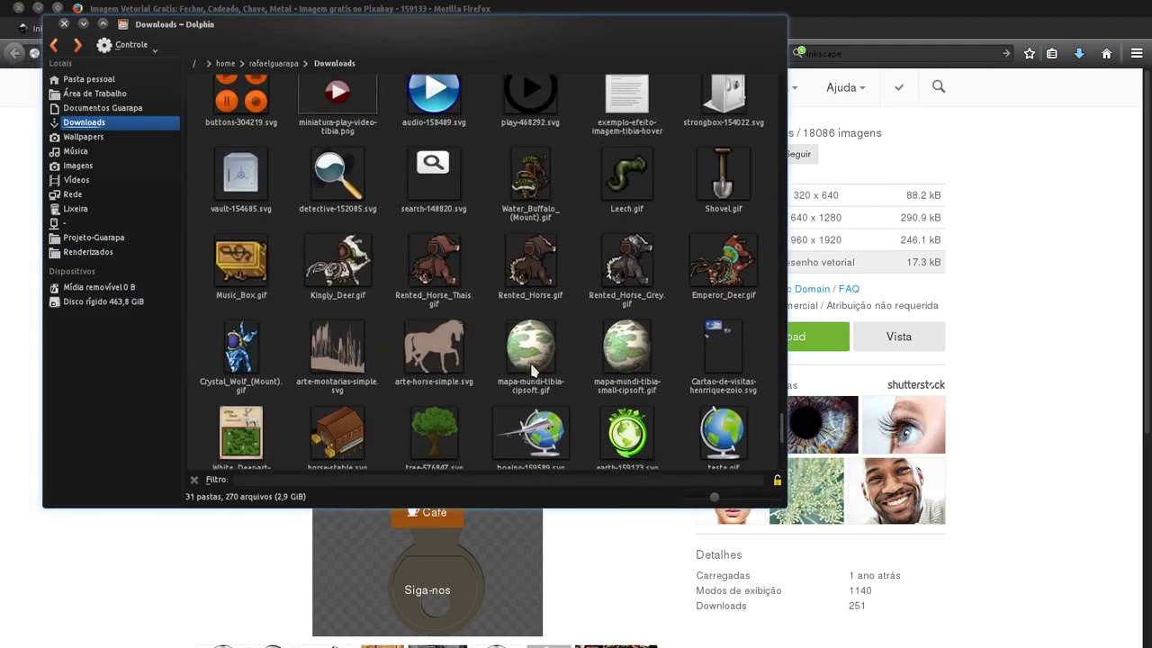
scroll(505, 294, up, 1)
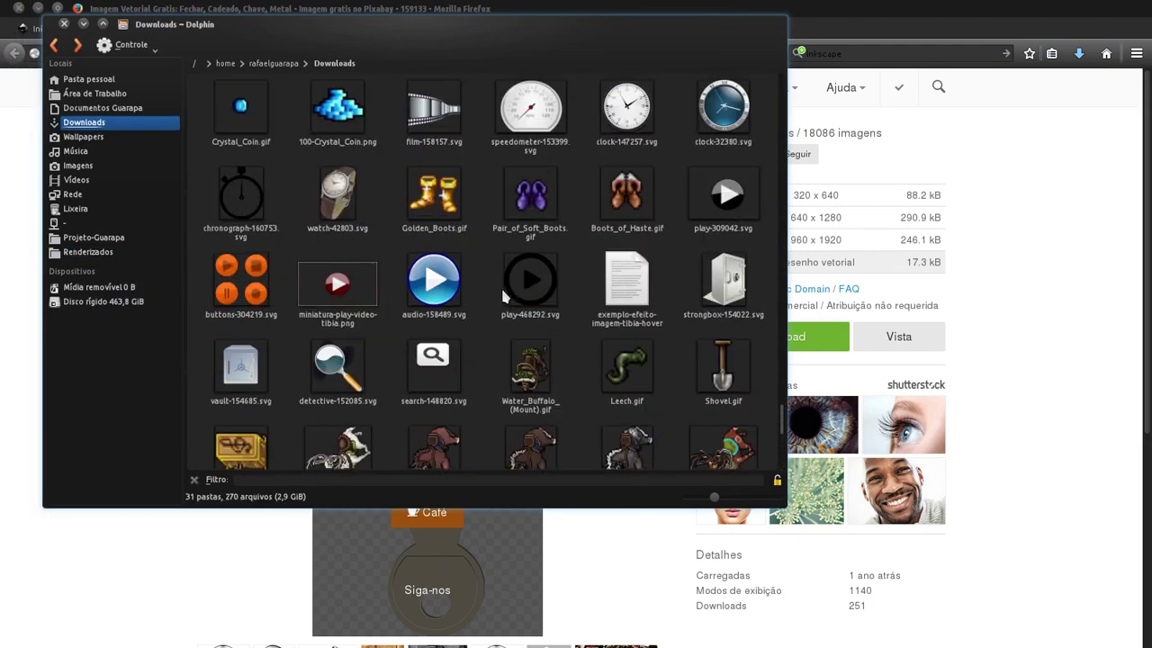
scroll(502, 297, up, 3)
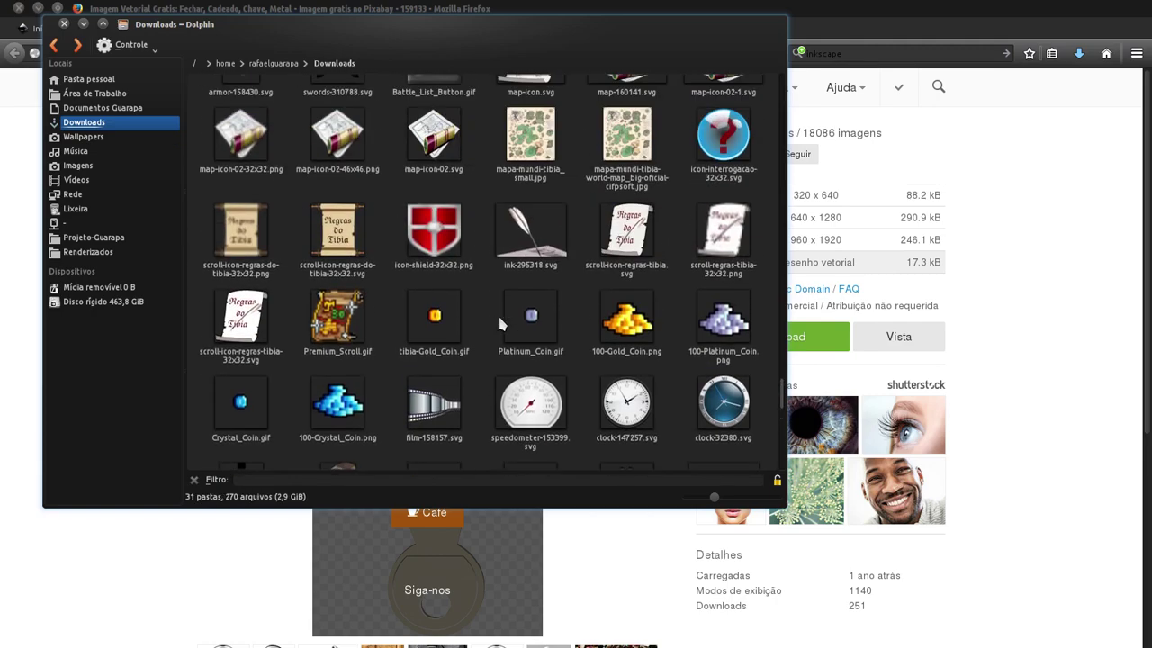
scroll(499, 332, up, 2)
scroll(499, 332, down, 3)
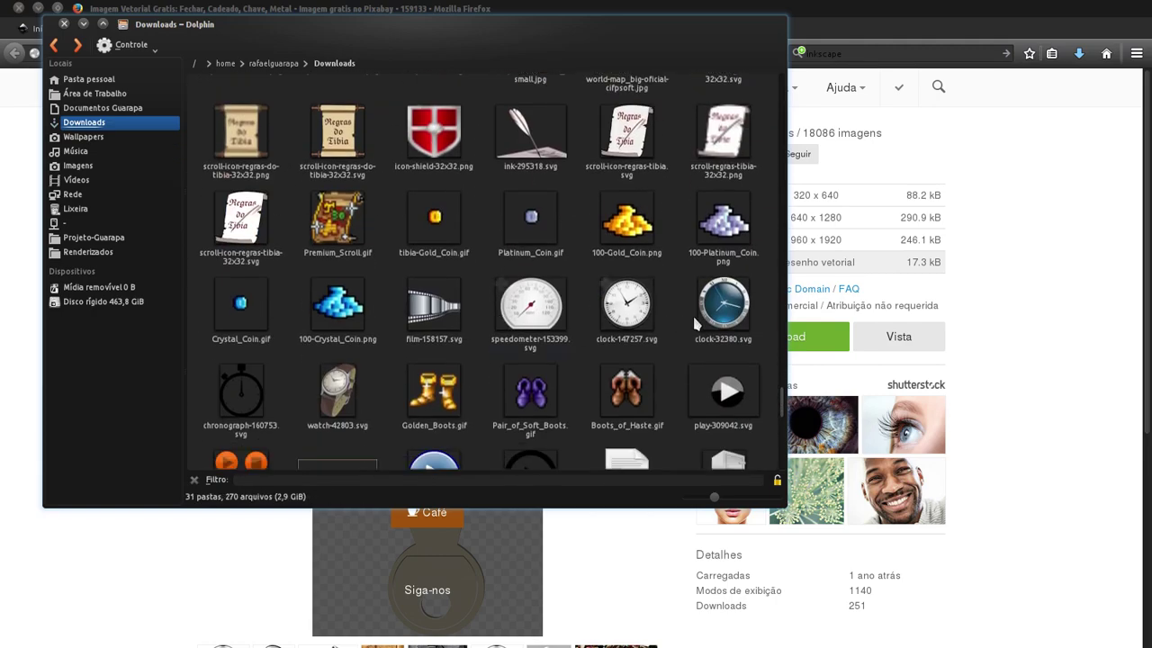
click(737, 309)
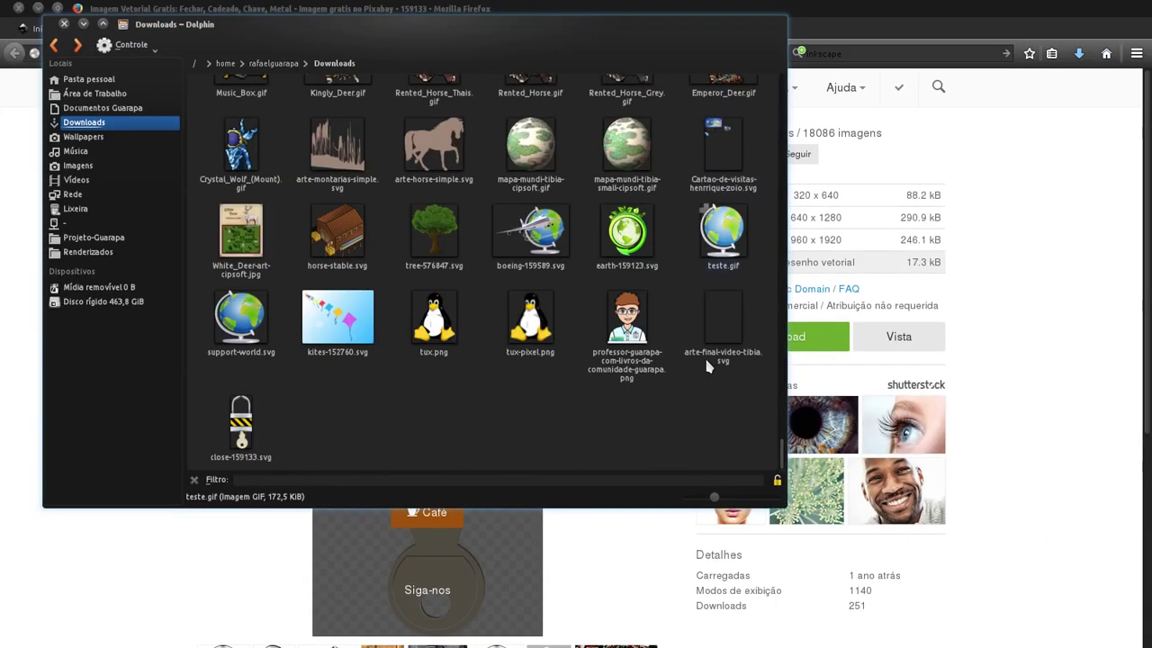
click(250, 455)
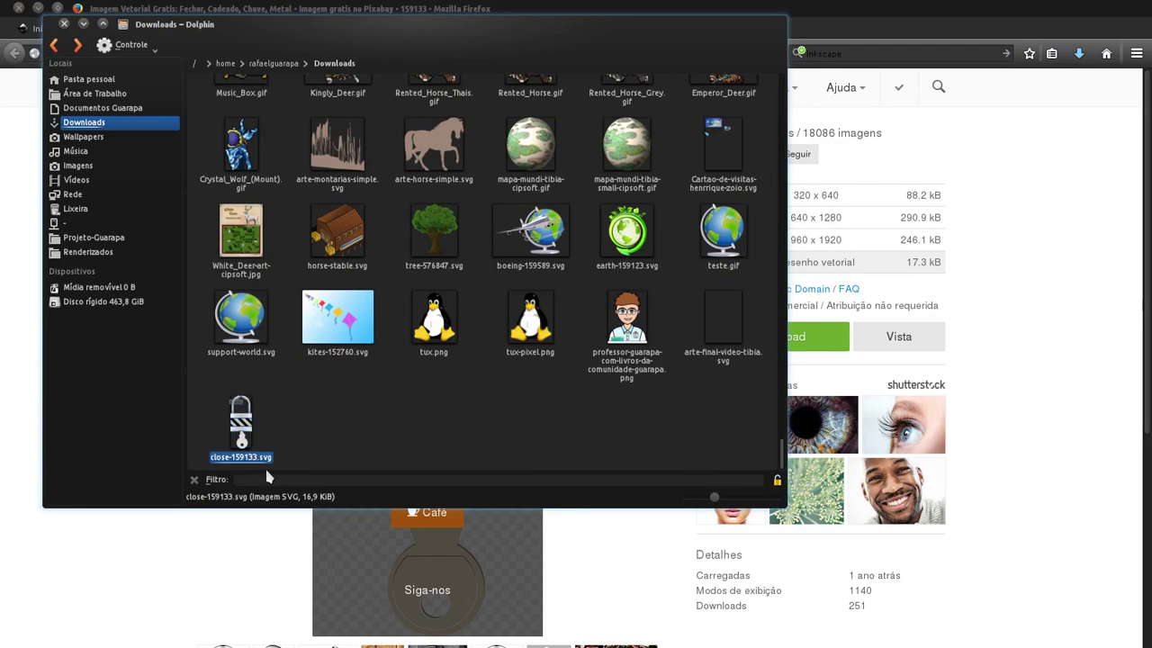
Step: Import close-159133.svg into the arte-final-video-tibia.svg drawing in Inkscape and place it in the empty area beside the banner thumbnails
click(10, 234)
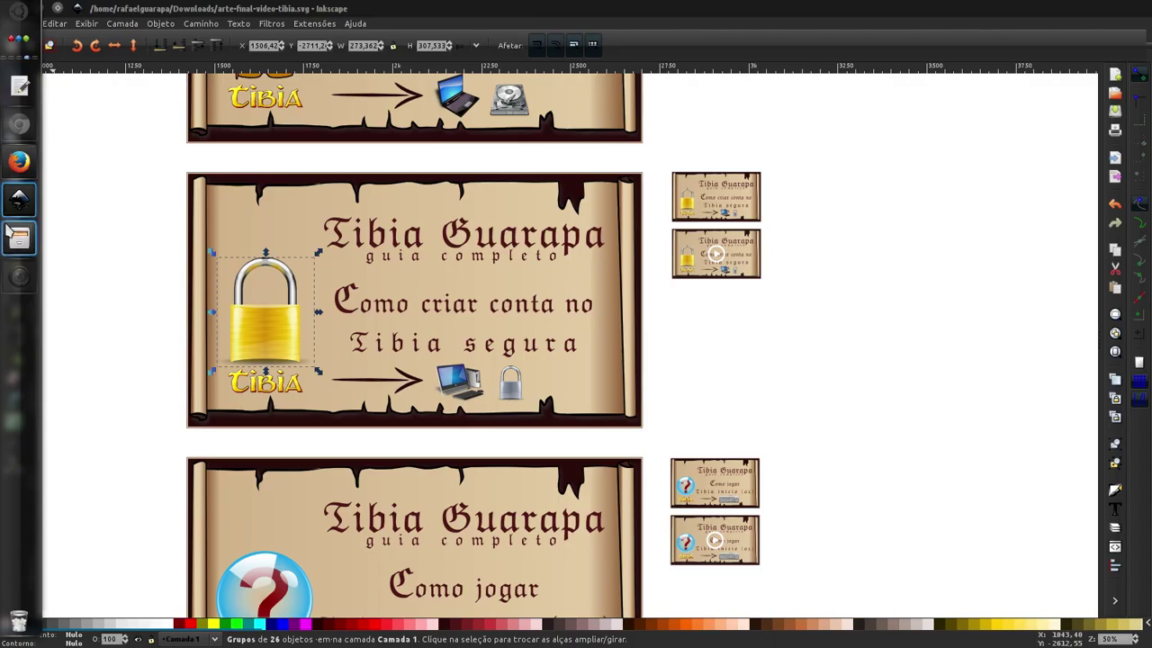
click(18, 236)
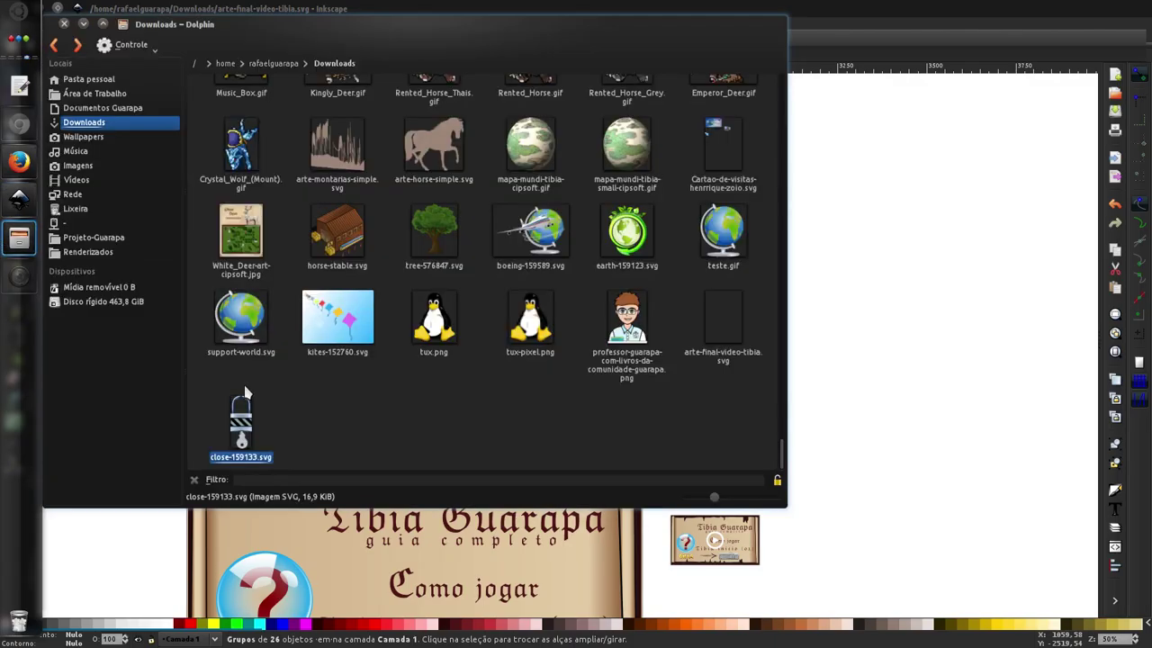
mouse_move(244, 392)
mouse_down()
mouse_move(243, 403)
mouse_move(810, 423)
mouse_move(907, 332)
mouse_up()
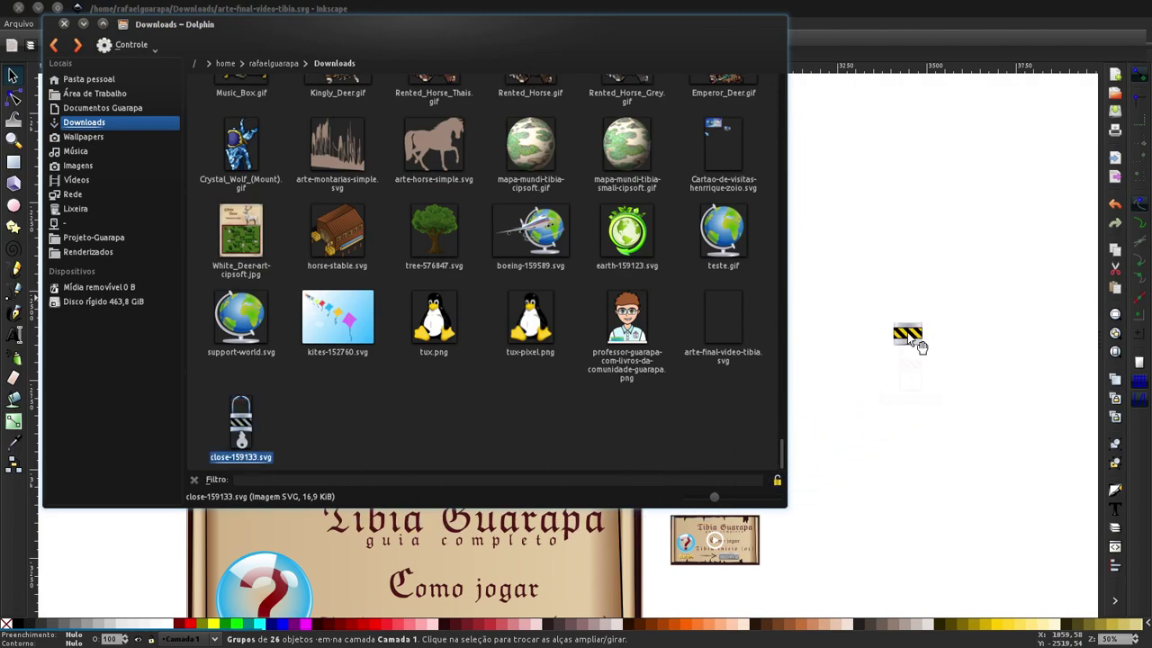
click(84, 25)
drag(927, 372, 1149, 551)
mouse_move(769, 305)
mouse_down()
mouse_move(778, 272)
mouse_move(773, 307)
mouse_up()
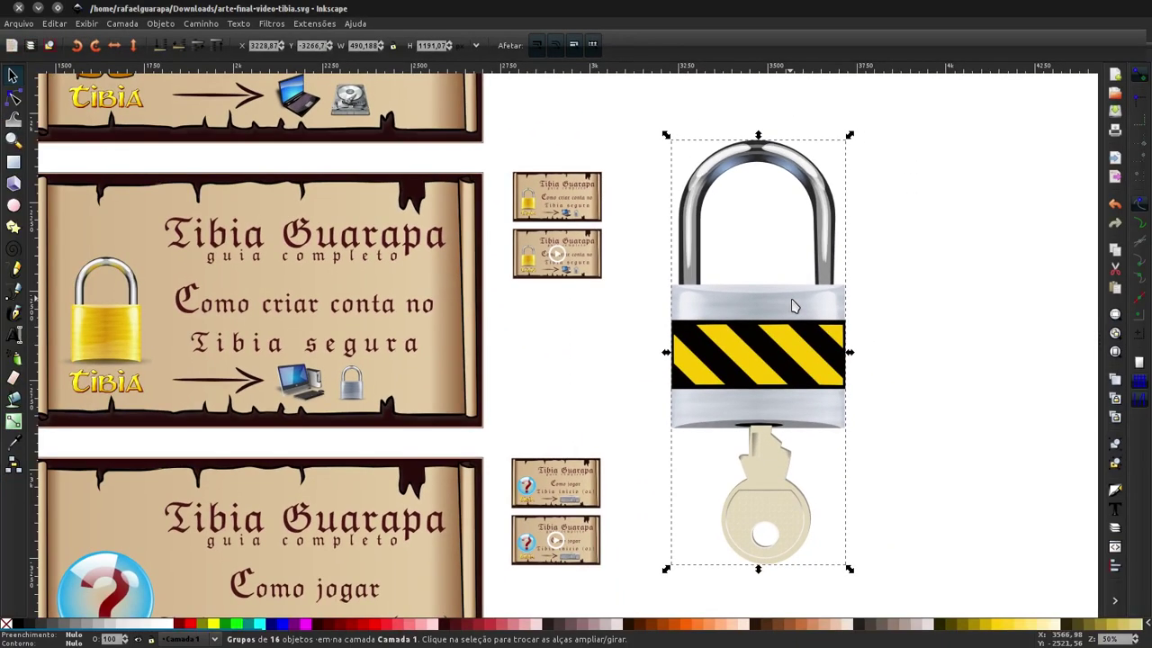
drag(785, 302, 838, 306)
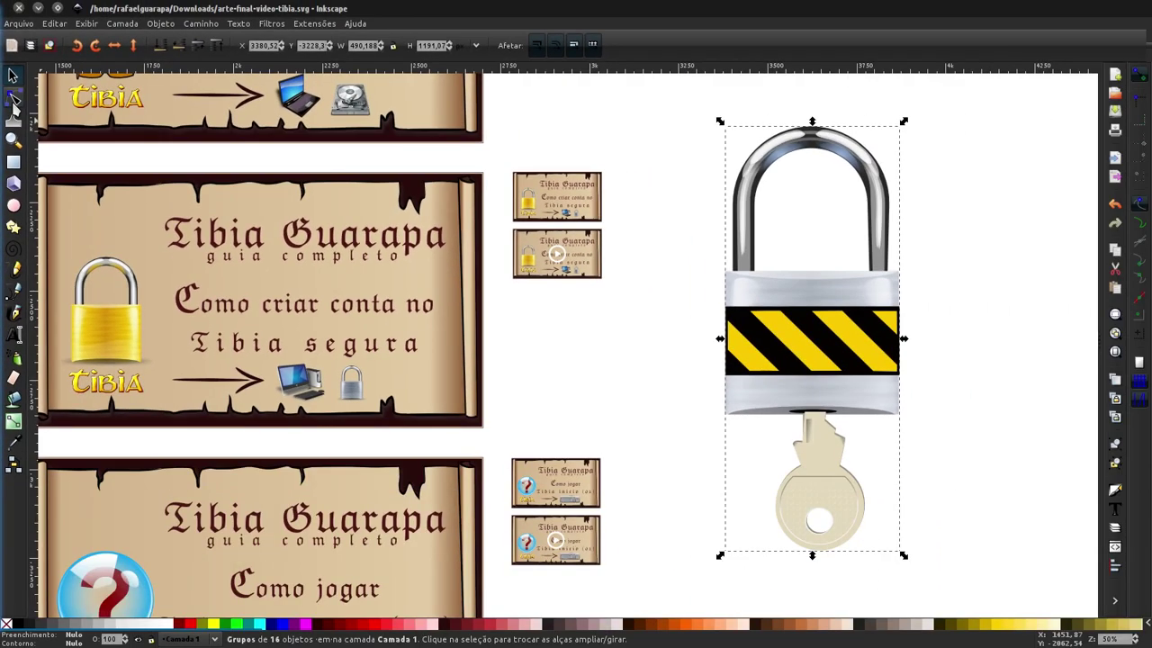
Step: Try #916F6F and a red fill on the shading shape of the padlock's lower body, and undo the recolouring
click(17, 99)
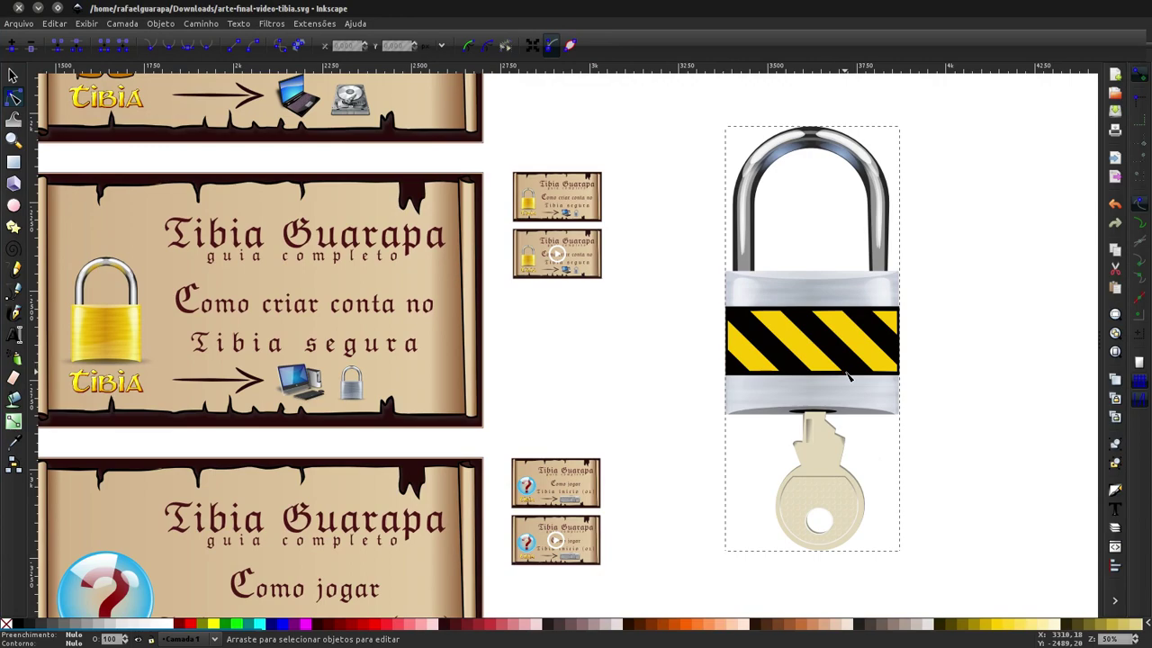
click(805, 303)
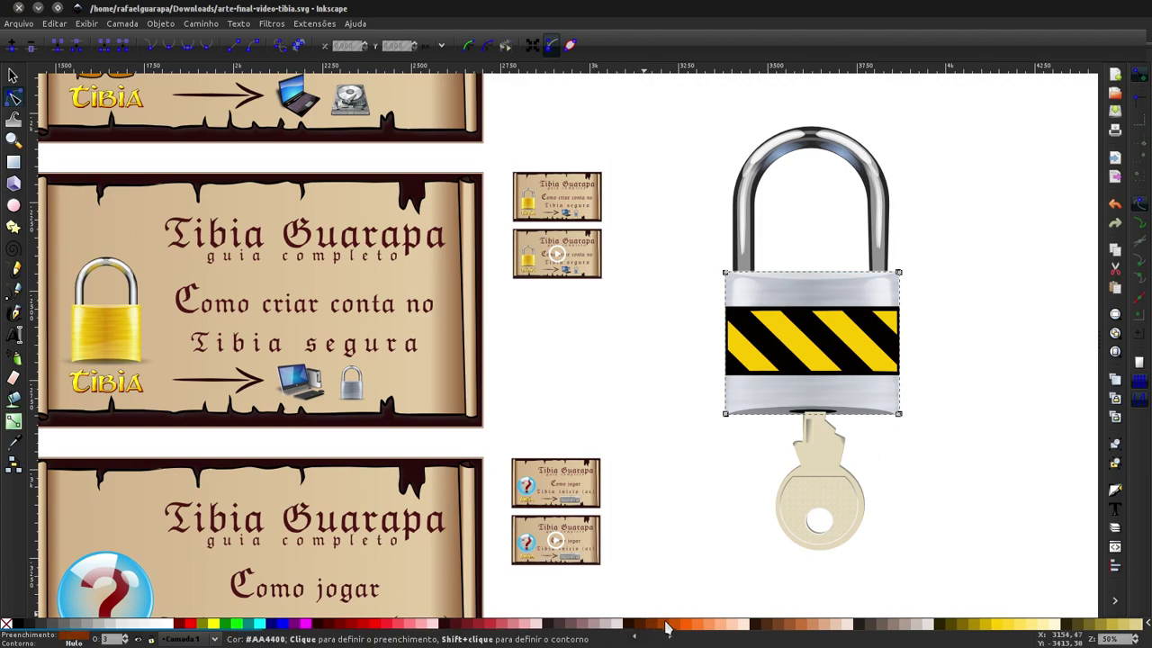
click(781, 408)
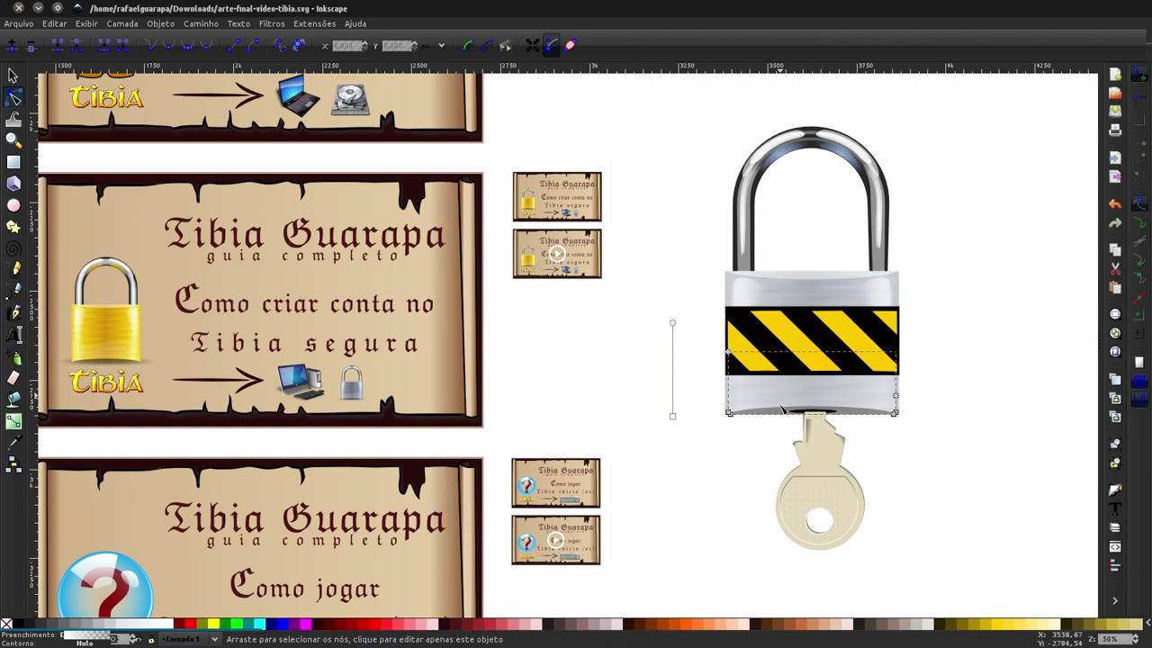
click(581, 624)
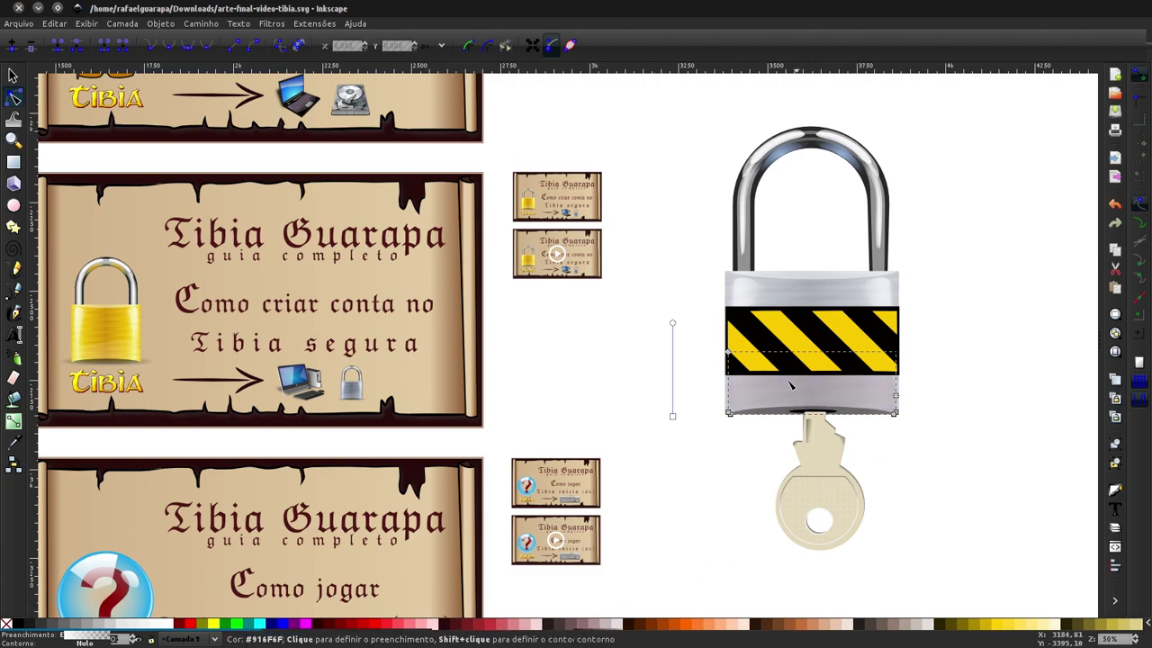
click(484, 624)
scroll(856, 407, up, 1)
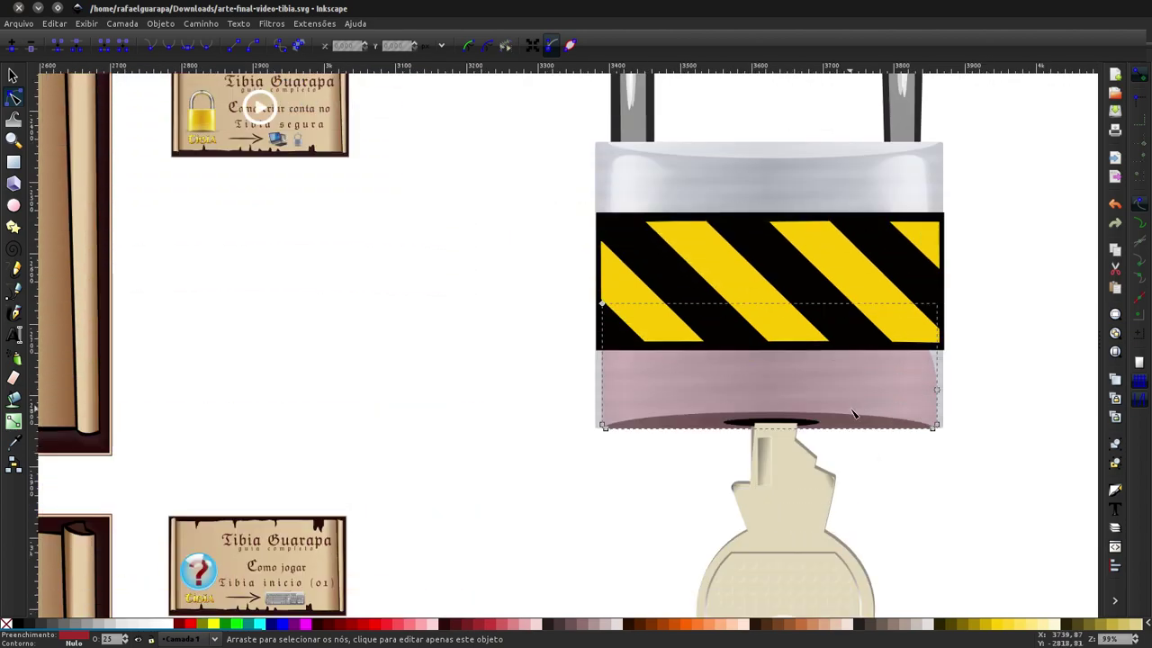
key(ctrl+z)
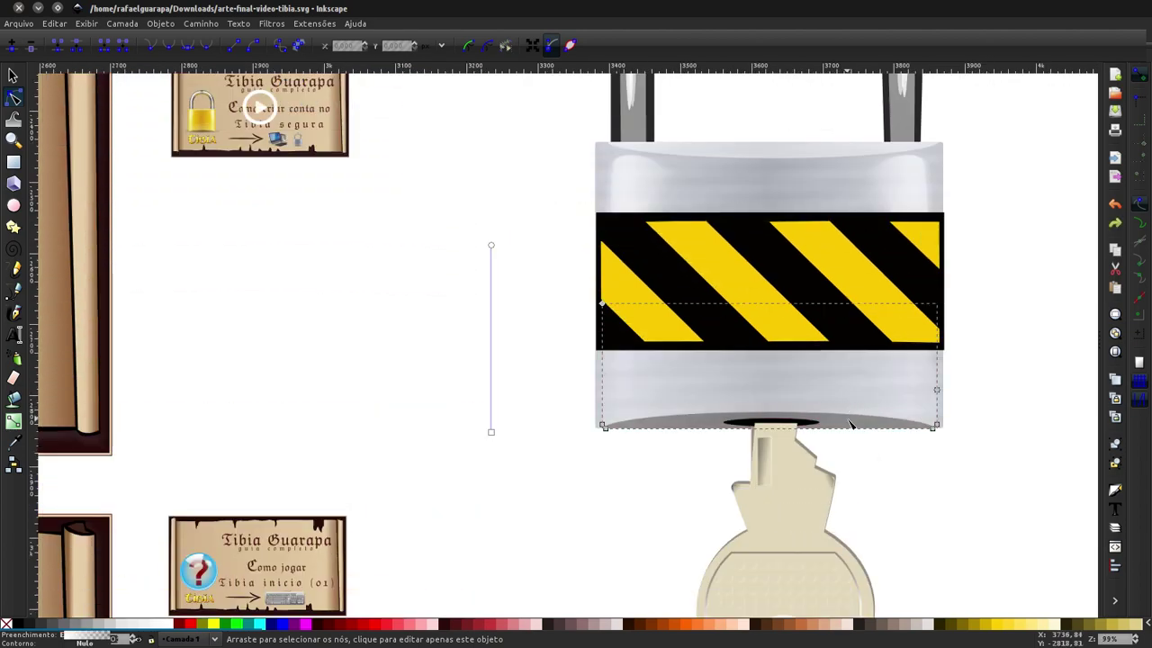
scroll(850, 423, down, 2)
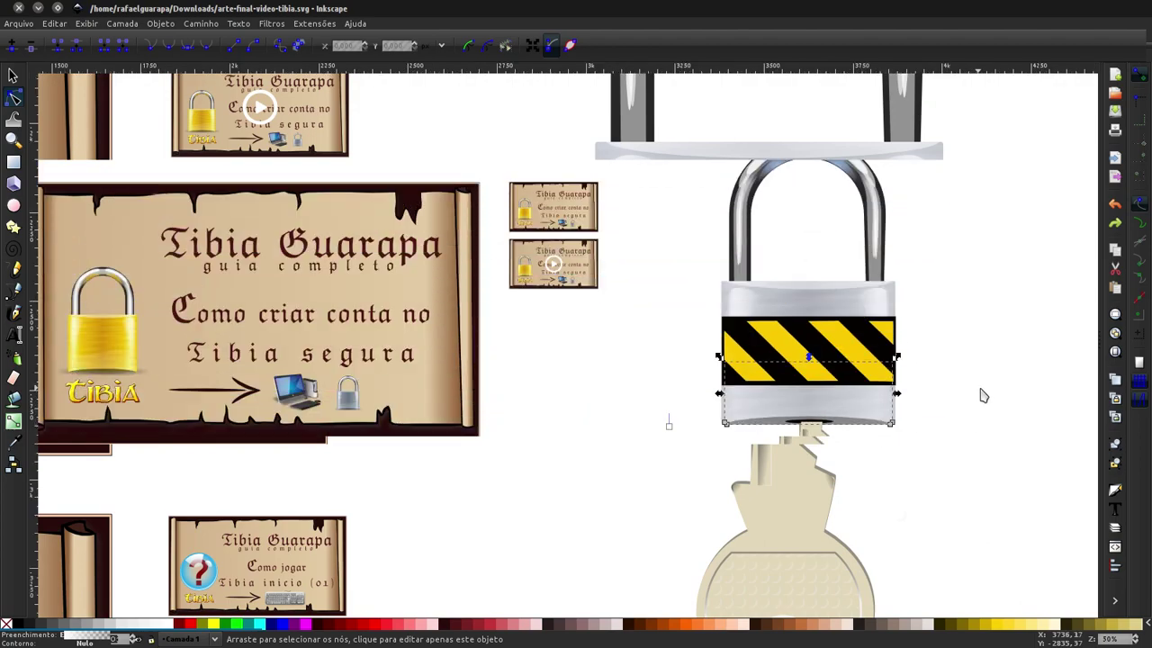
Step: Scale the whole striped padlock group down proportionally to about 127 wide and 309 high, and move it slightly within the empty area
key(s)
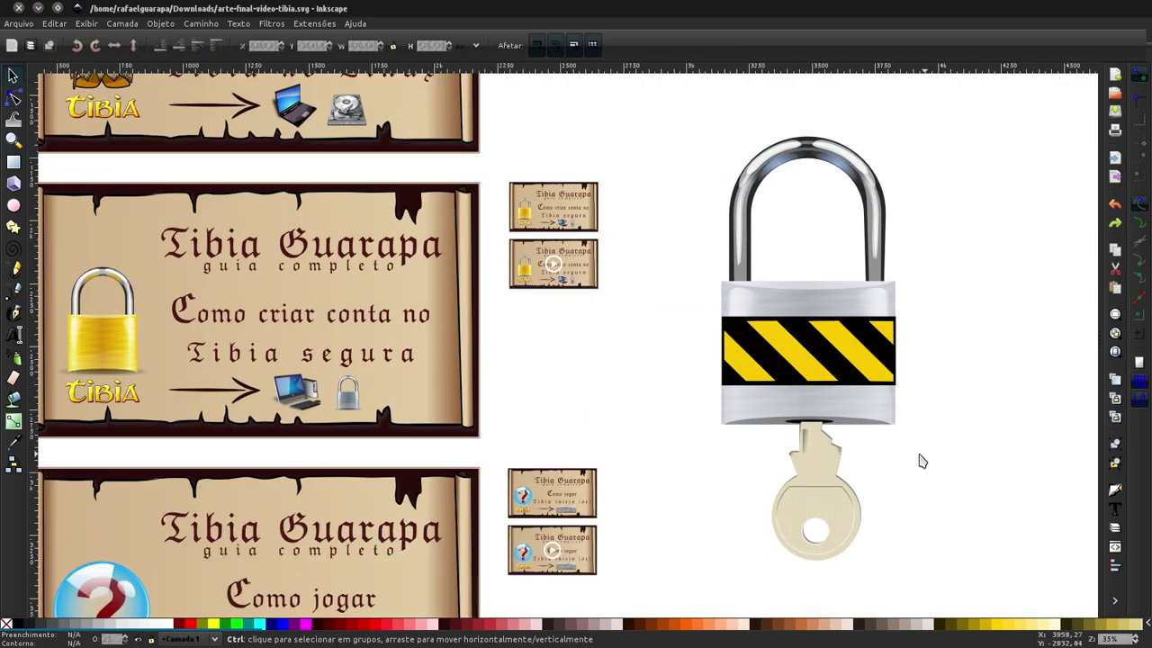
scroll(918, 462, down, 1)
click(358, 389)
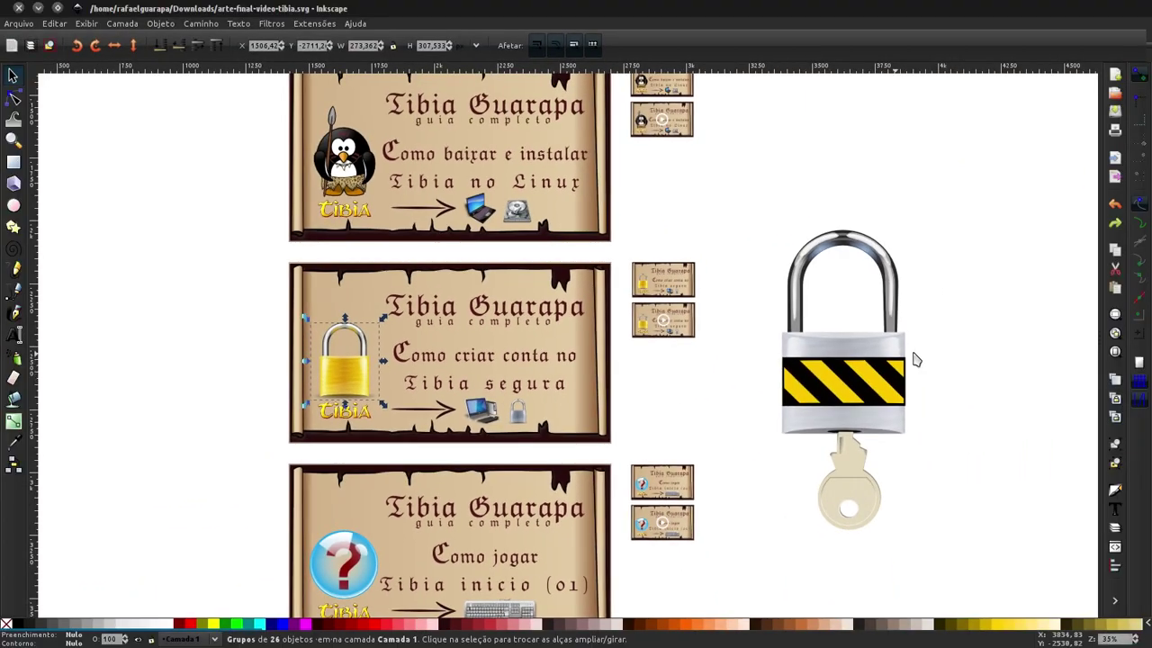
key(Escape)
click(896, 351)
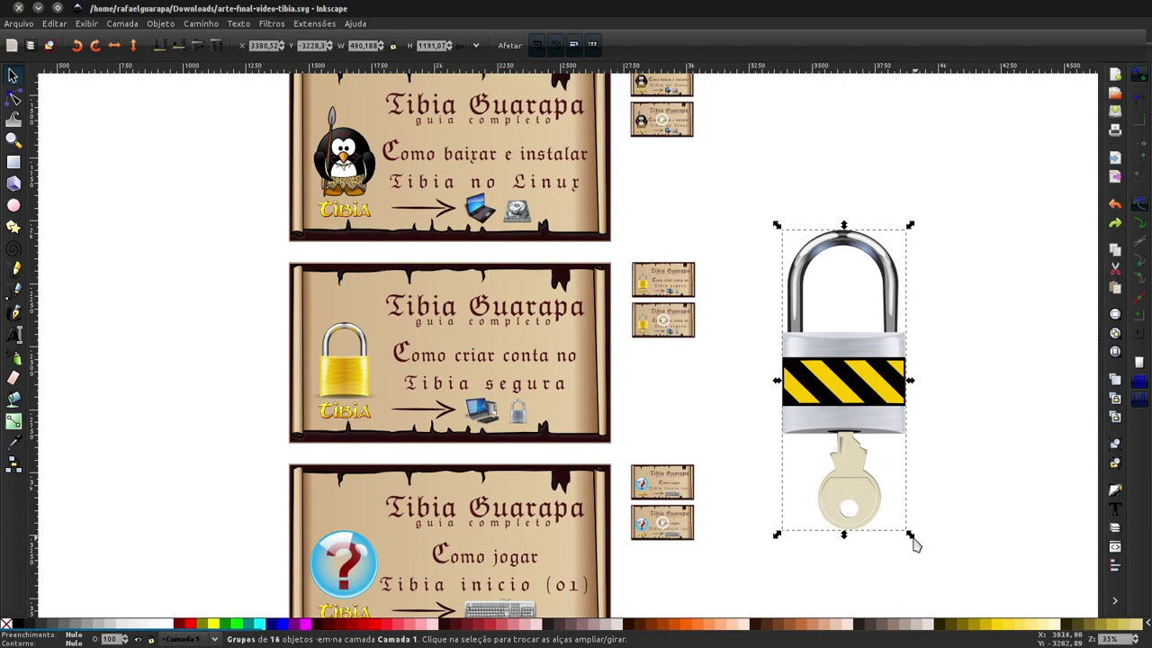
drag(912, 539, 958, 482)
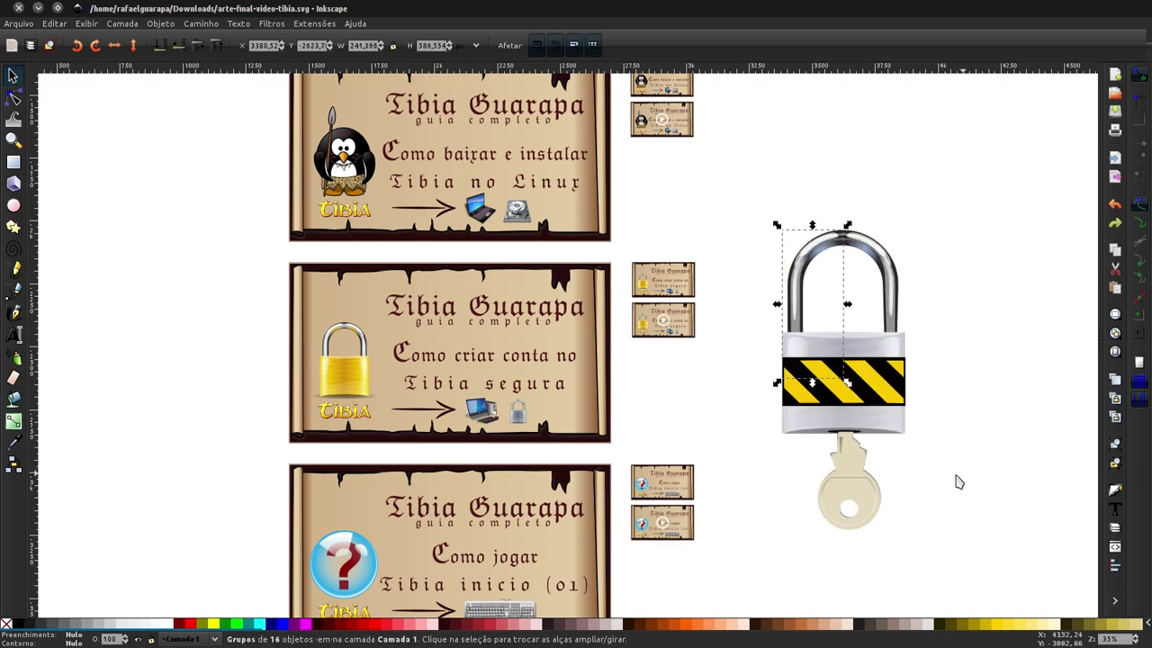
drag(911, 534, 844, 448)
drag(812, 328, 834, 433)
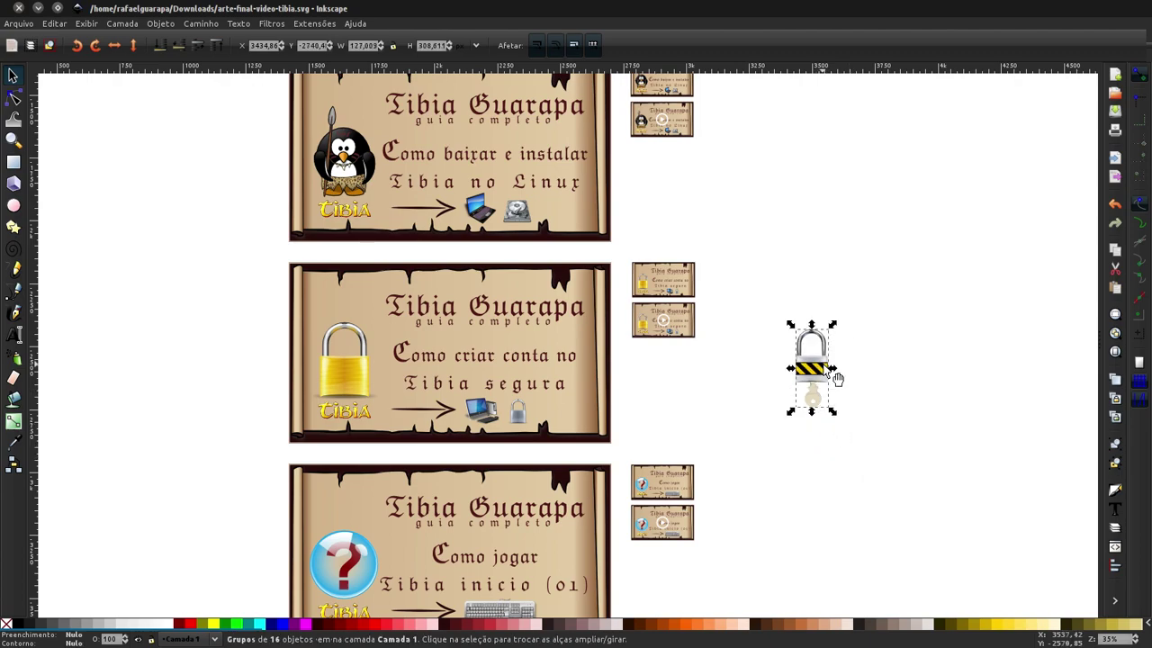
Step: Stretch the striped padlock horizontally to a width of about 353, keeping its height
drag(836, 378, 897, 378)
drag(886, 479, 886, 478)
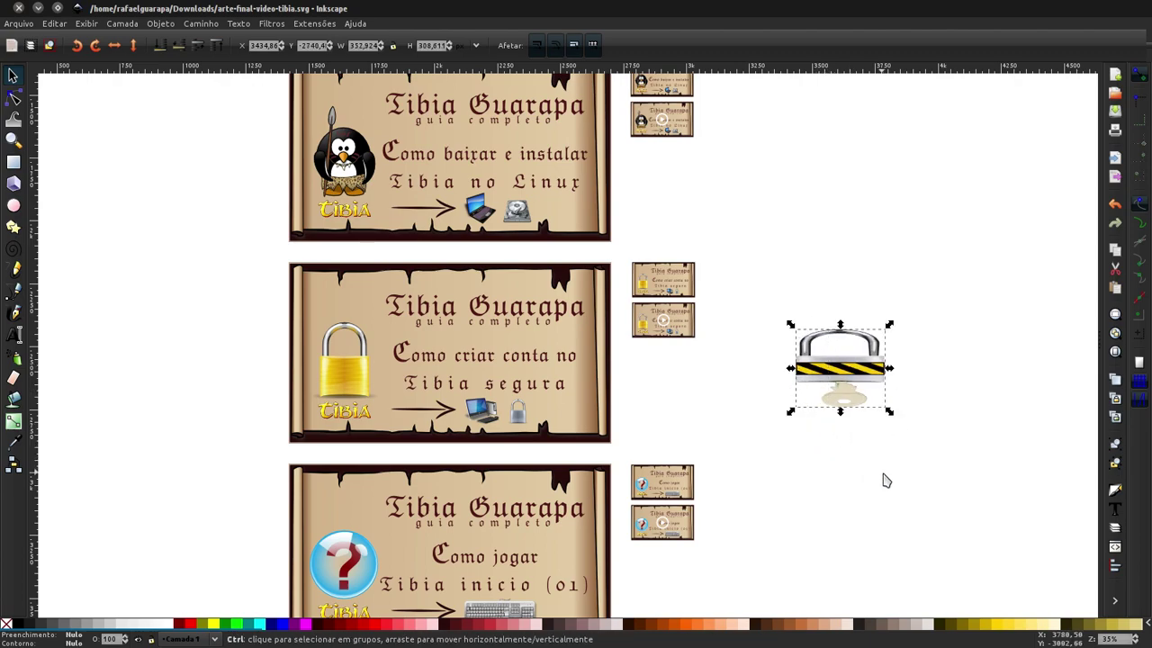
Step: Undo the horizontal stretch of the striped padlock and move it slightly down toward the banner thumbnails
key(ctrl+z)
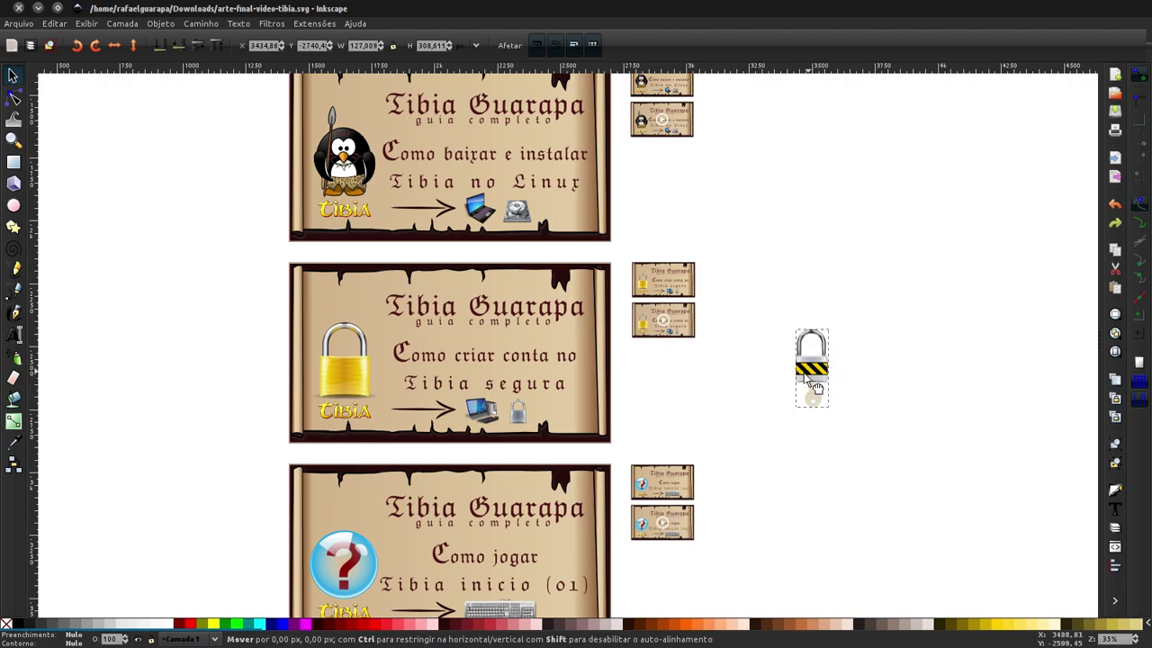
drag(824, 387, 802, 413)
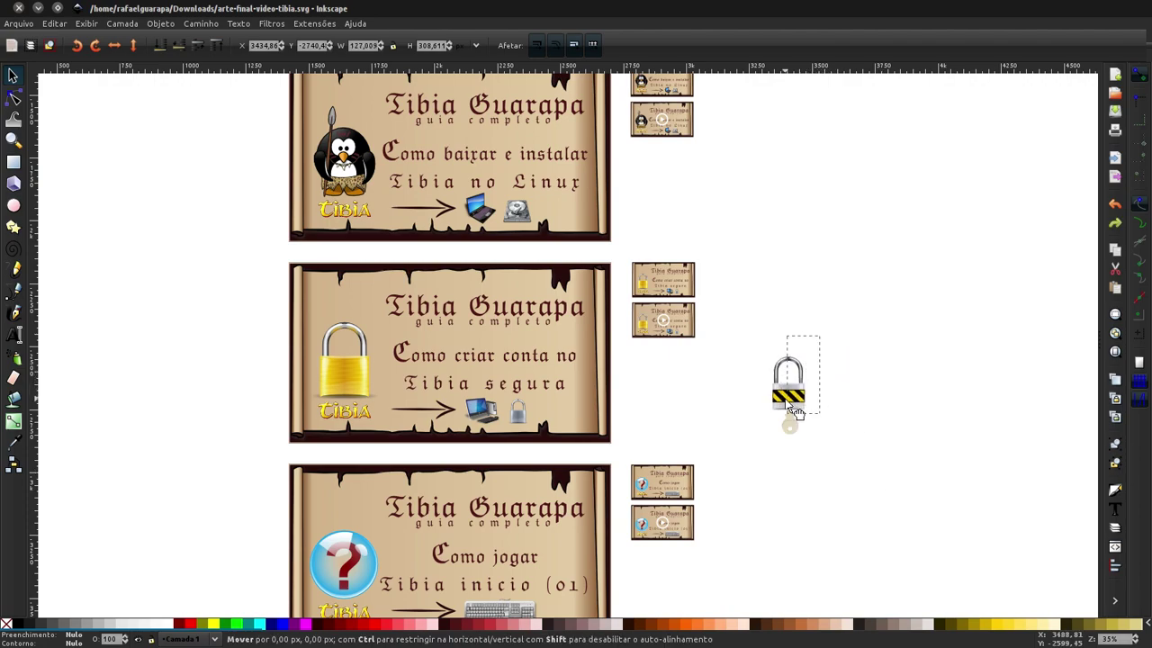
Step: Try replacing the golden padlock on the "Como criar conta no Tibia segura" banner with the striped padlock, and undo the replacement
click(335, 374)
key(Delete)
drag(801, 412, 358, 376)
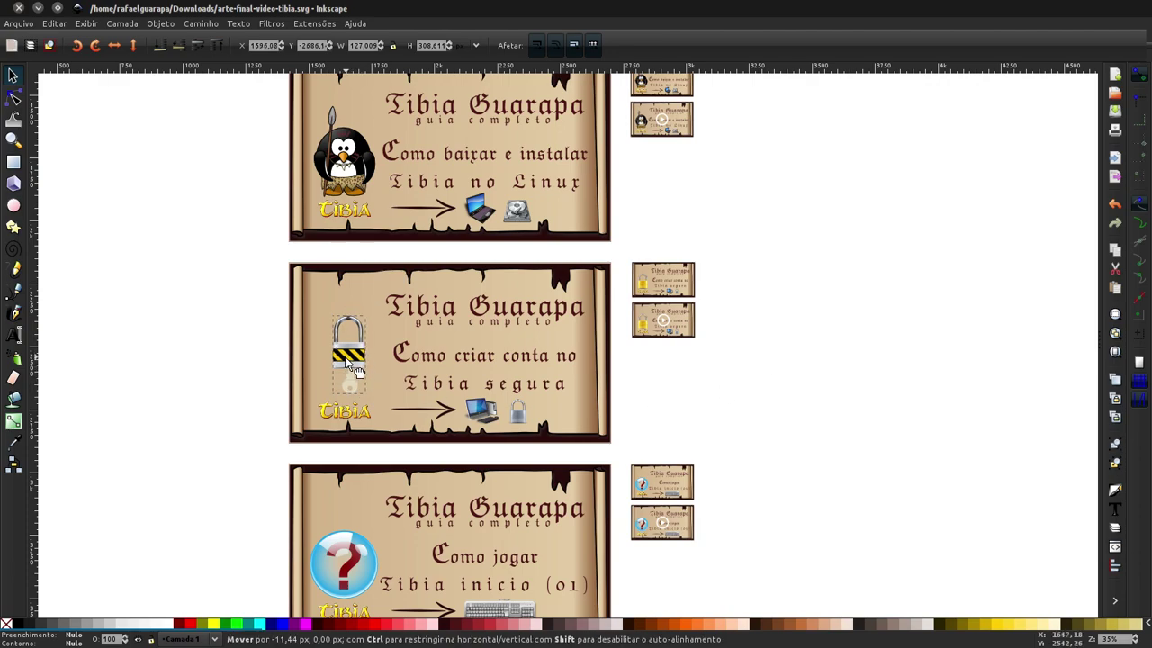
key(ctrl+x)
key(ctrl+v)
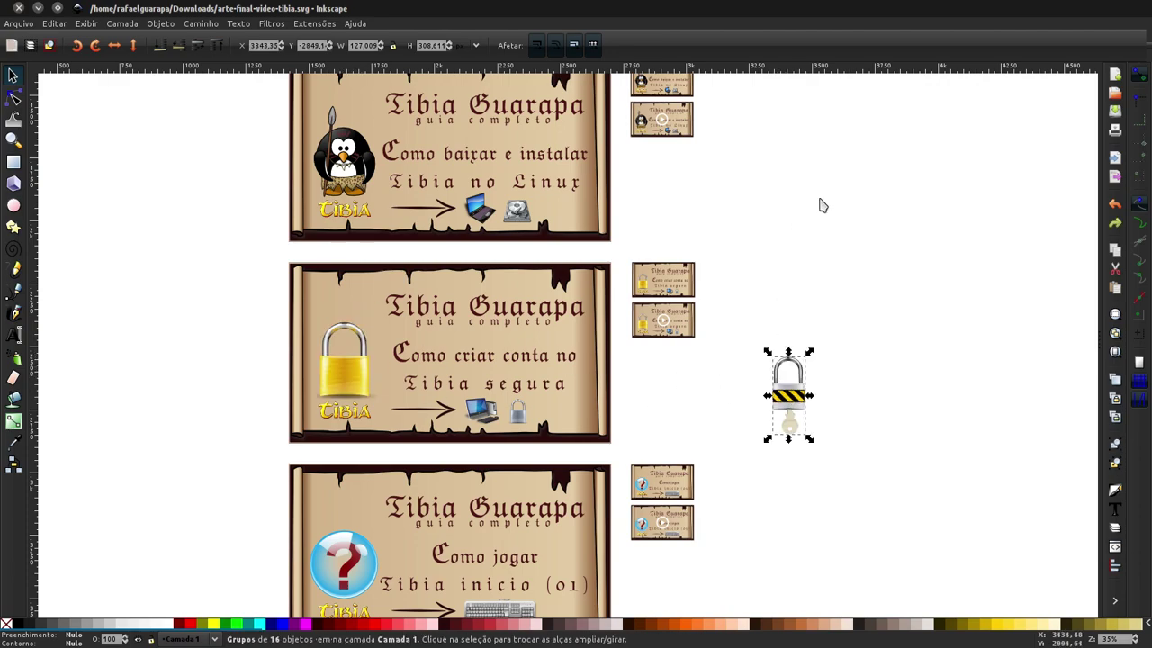
Step: Draw a rectangle about 1164 px wide and 615 px high in the empty area above the striped padlock
click(836, 282)
scroll(831, 314, right, 2)
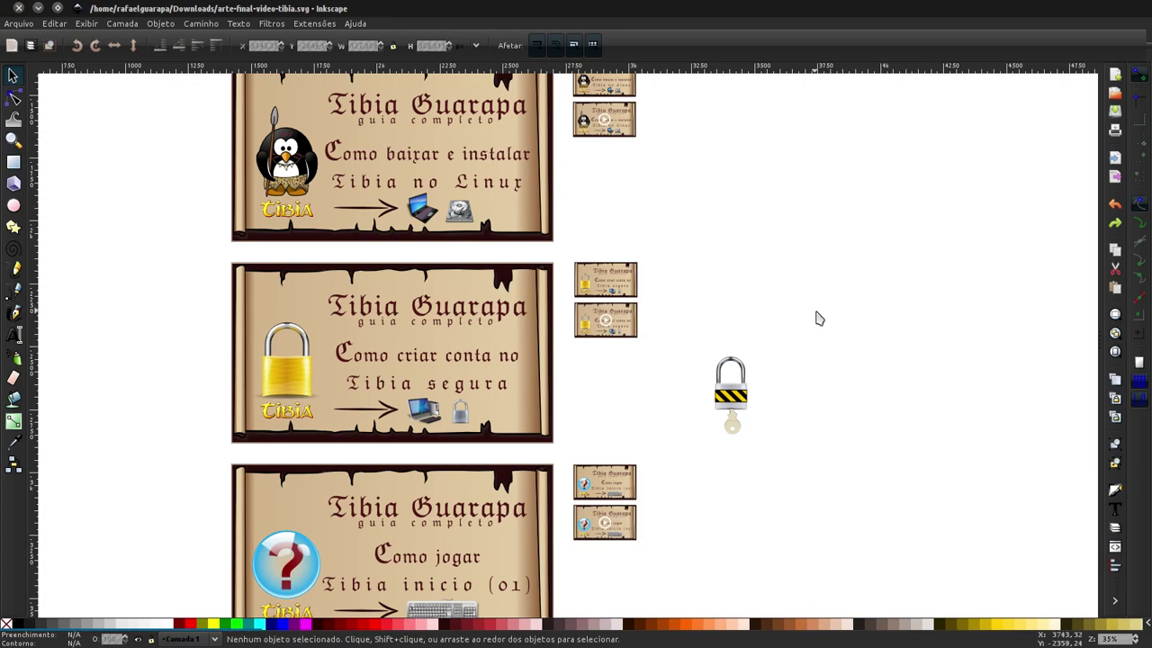
click(15, 166)
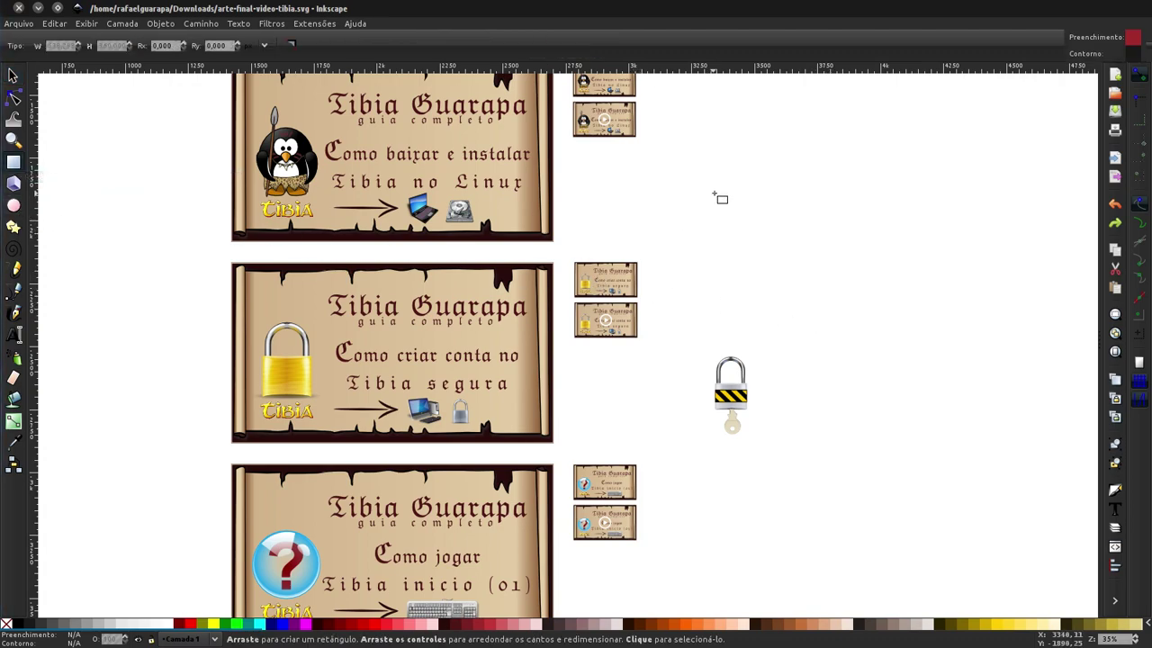
drag(714, 193, 1008, 348)
key(s)
scroll(891, 373, right, 3)
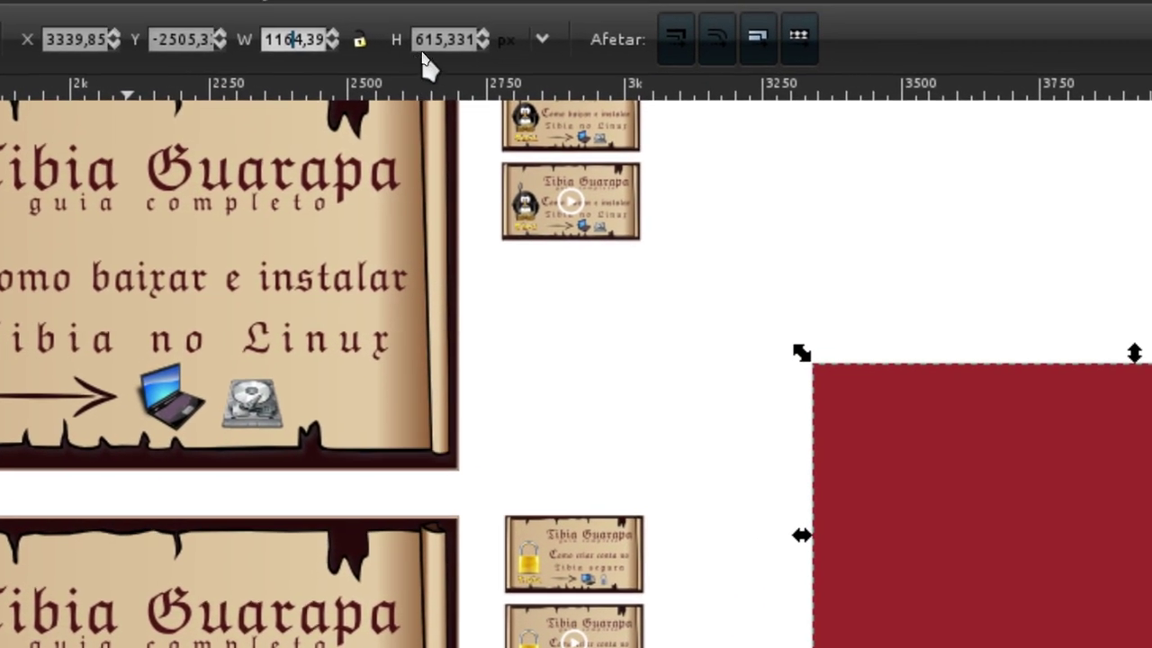
Step: Set the red rectangle's width to 1280 px and its height to 720 px
click(497, 28)
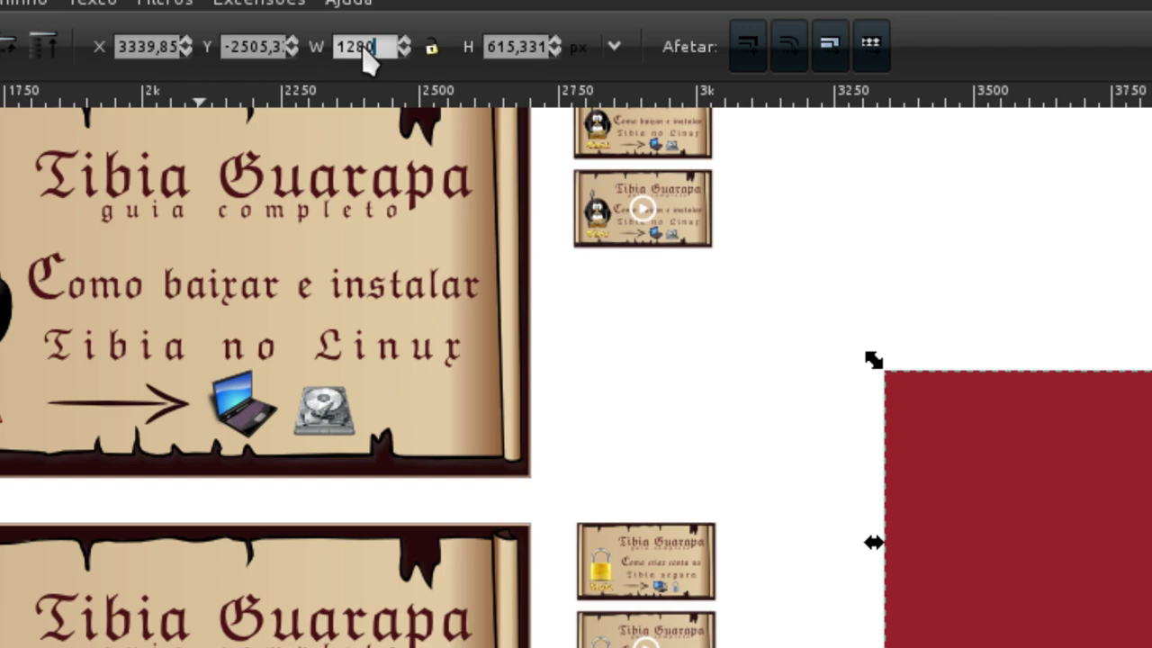
key(Return)
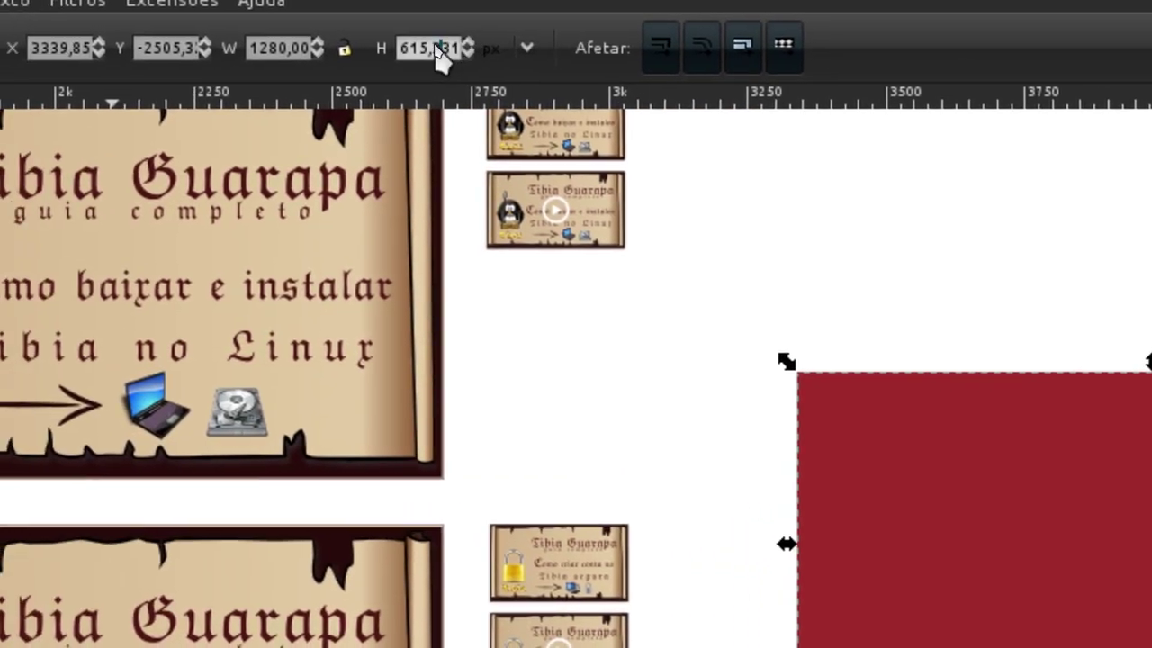
triple_click(435, 49)
text(720)
key(Return)
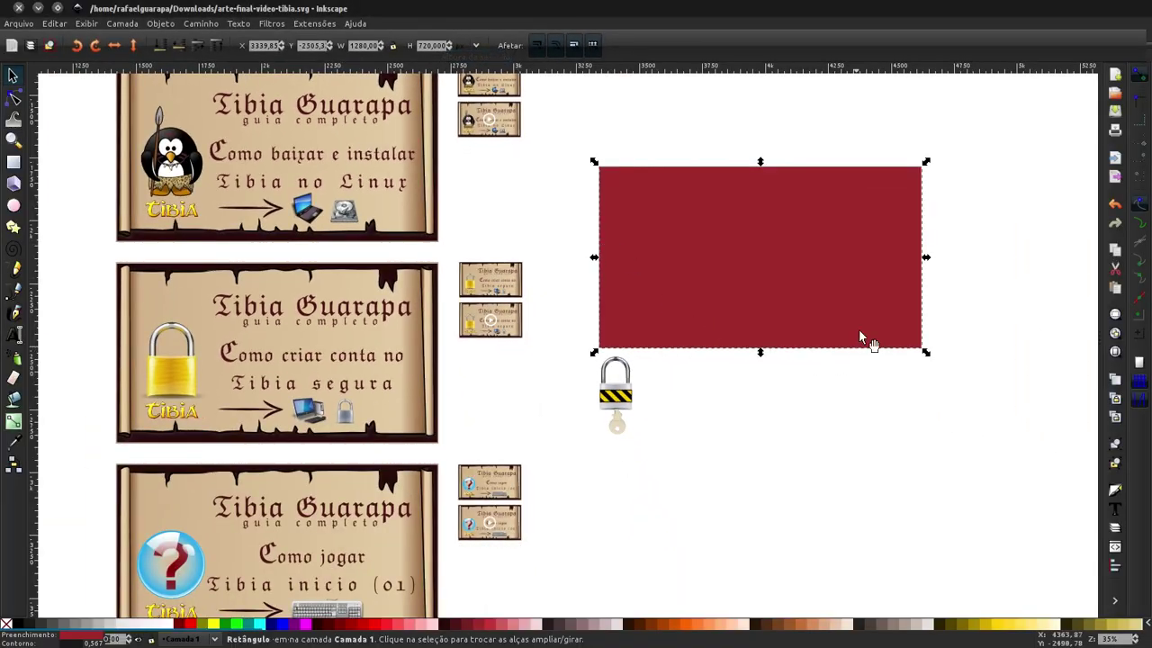
Step: Move the red rectangle into the empty area beyond the striped padlock, to about X 3726 and Y -2866
drag(833, 270, 897, 302)
scroll(848, 315, right, 3)
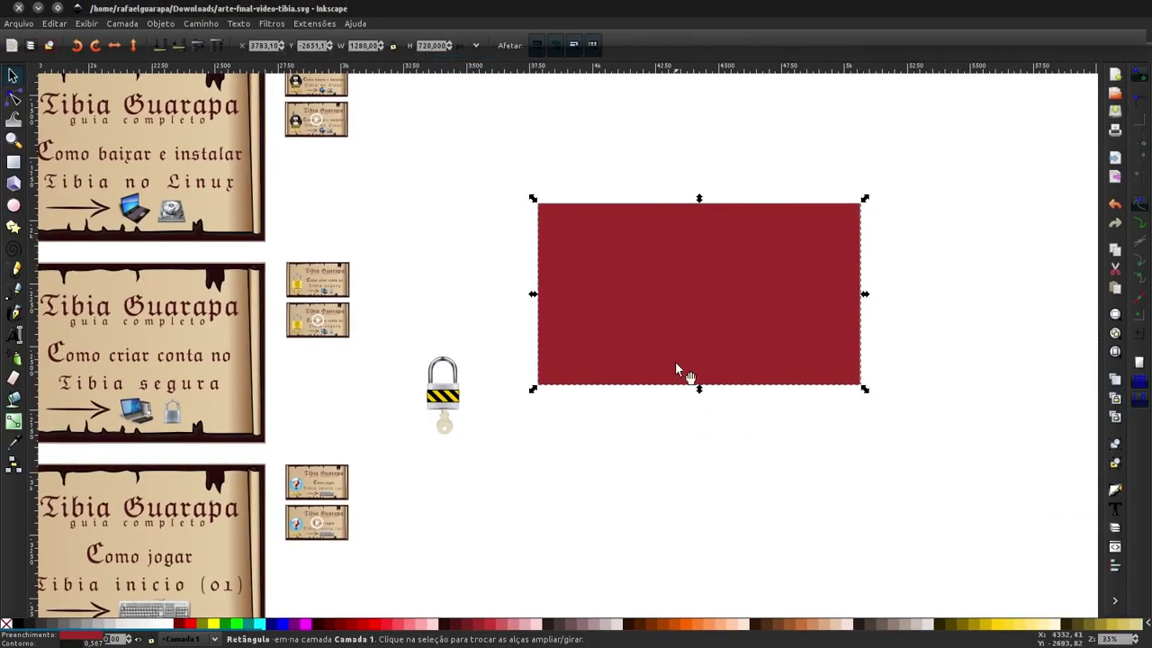
drag(685, 387, 675, 331)
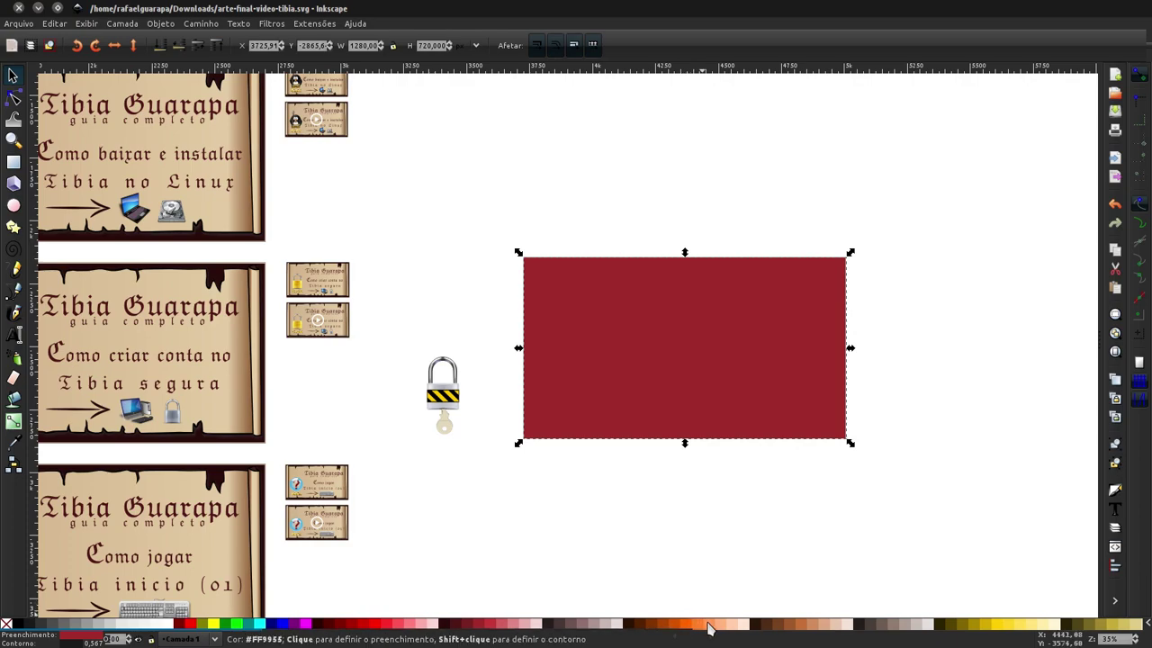
Step: Fill the rectangle with white, black and orange in turn
click(171, 623)
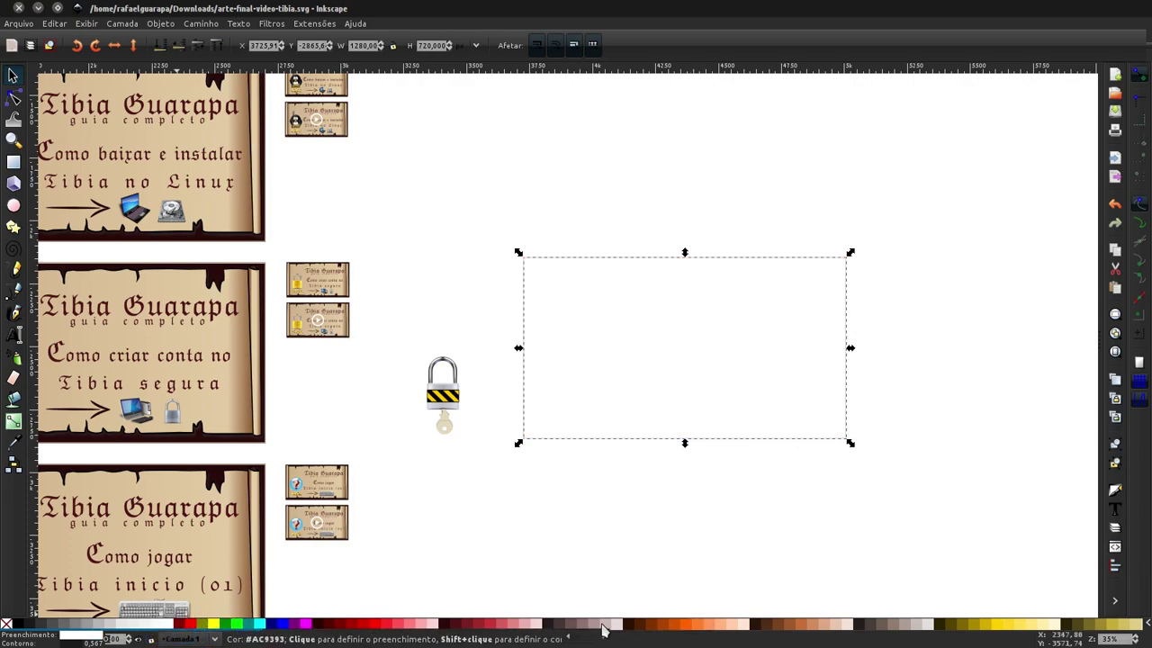
click(25, 626)
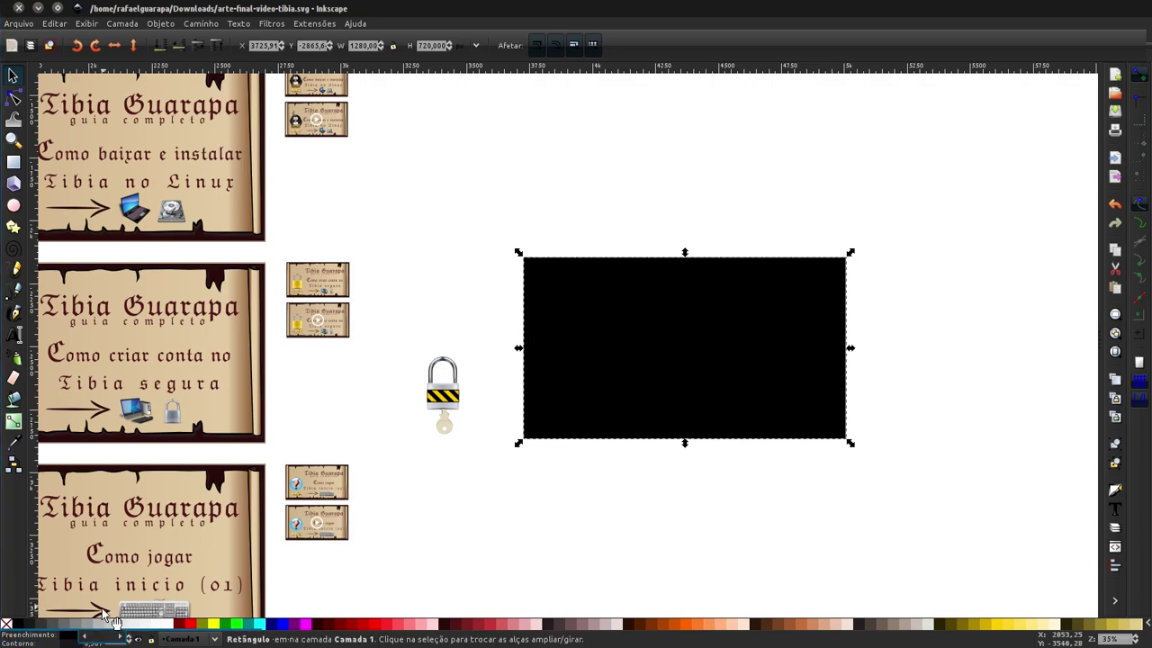
click(694, 626)
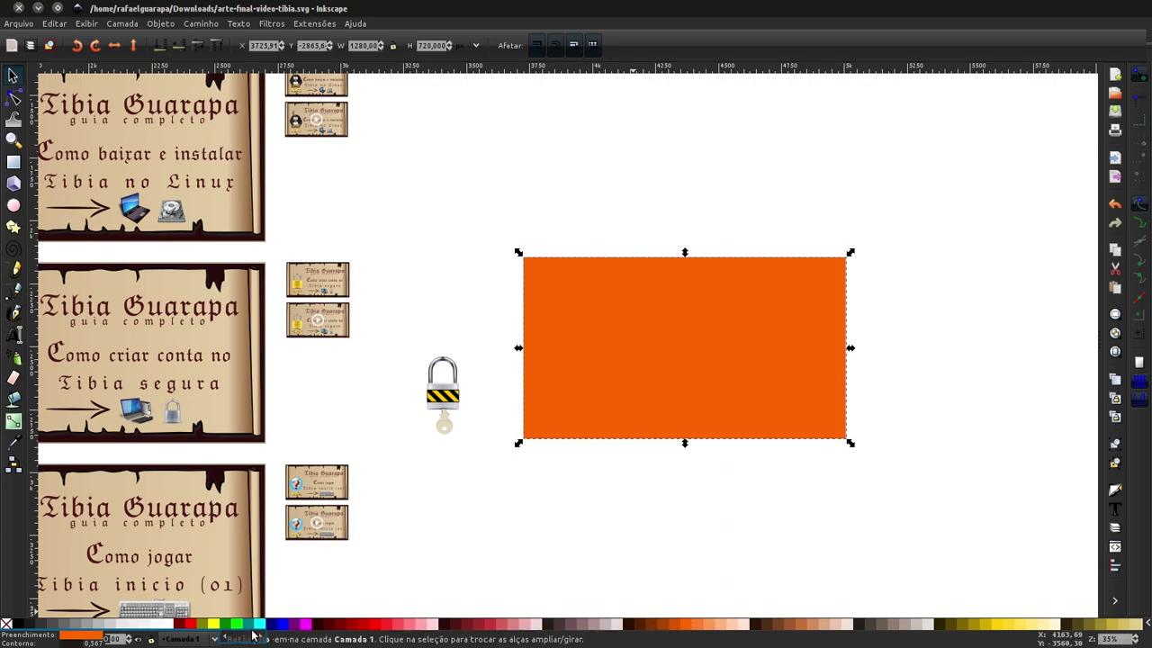
Step: Recolour the rectangle with progressively lighter blue palette shades, ending with a pale sky blue
drag(269, 639, 720, 640)
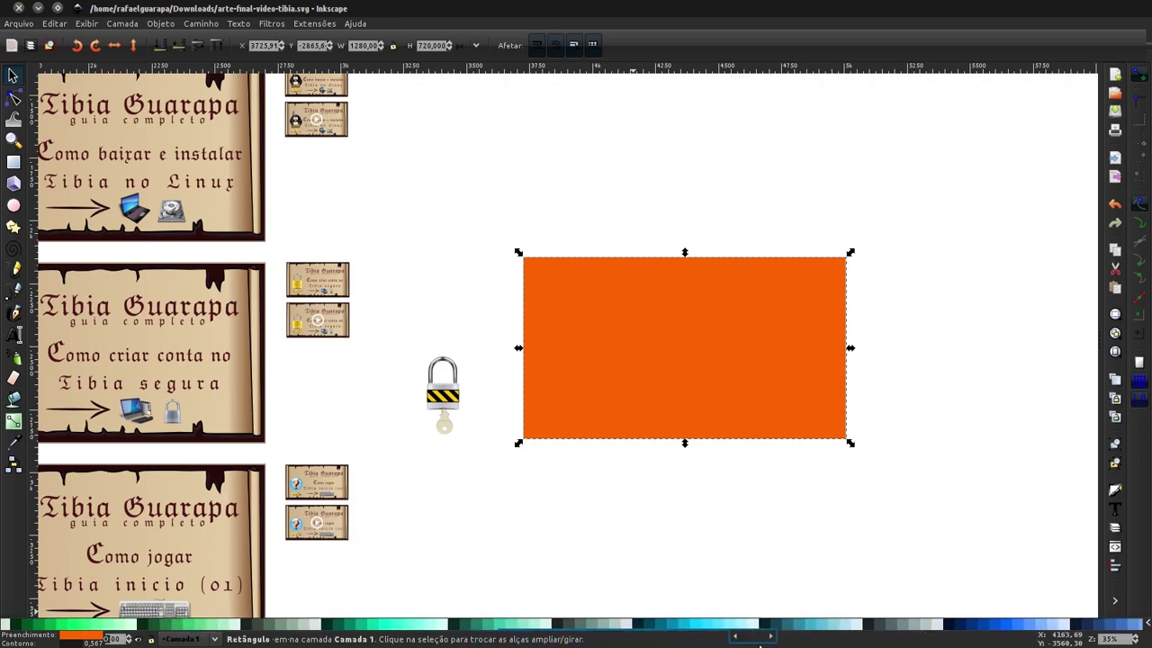
click(691, 626)
click(706, 626)
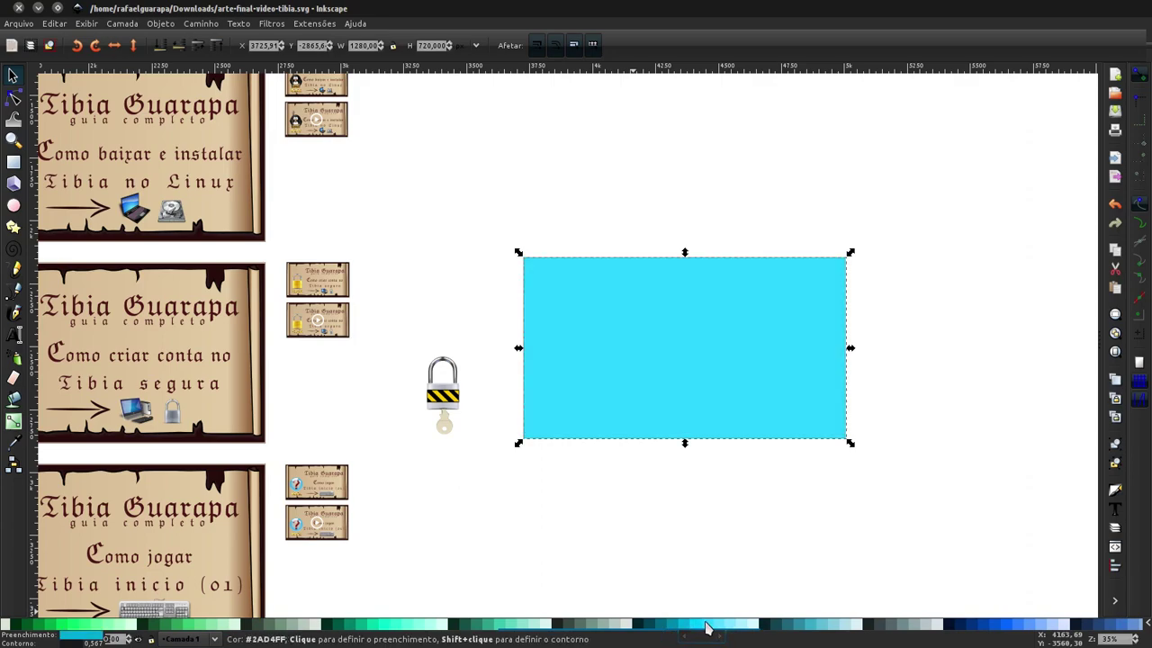
click(727, 627)
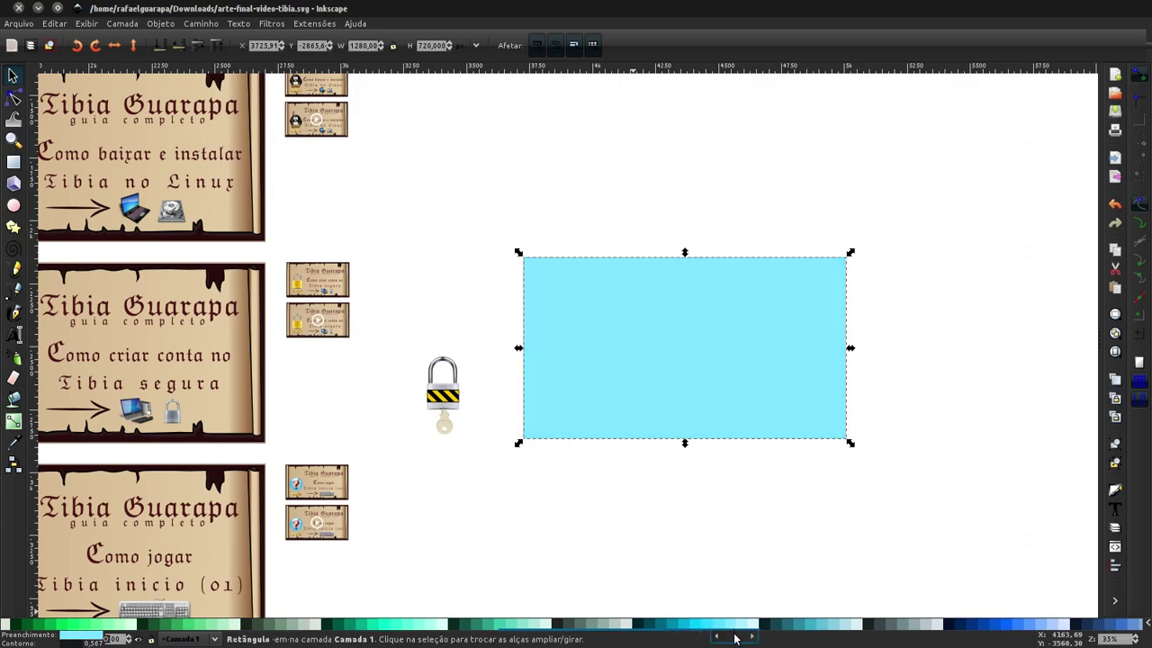
drag(734, 638, 56, 642)
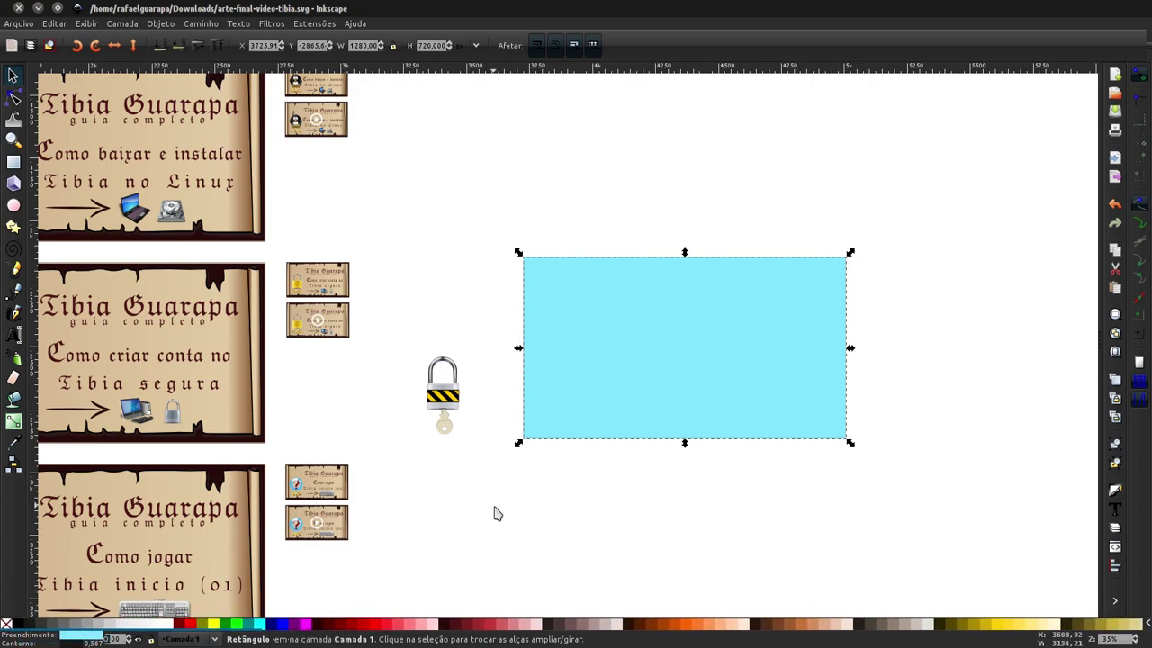
Step: Separate the parchment artwork of the "Como criar conta no Tibia segura" banner from its dark background rectangle and select that rectangle
scroll(493, 514, left, 2)
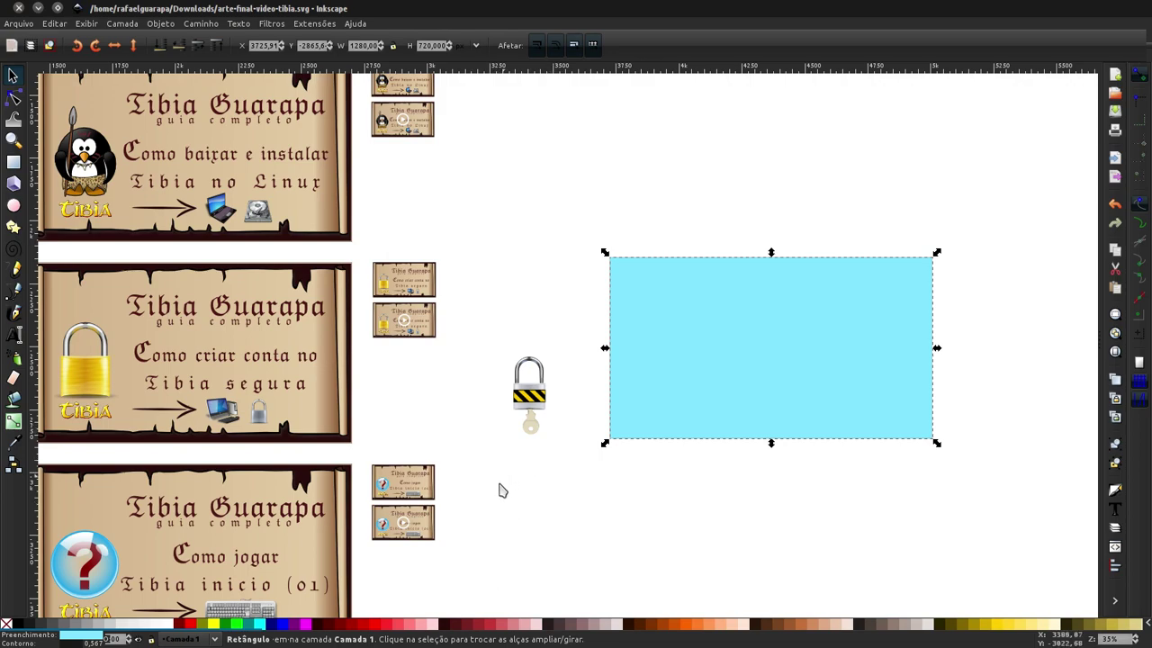
click(294, 441)
key(Home)
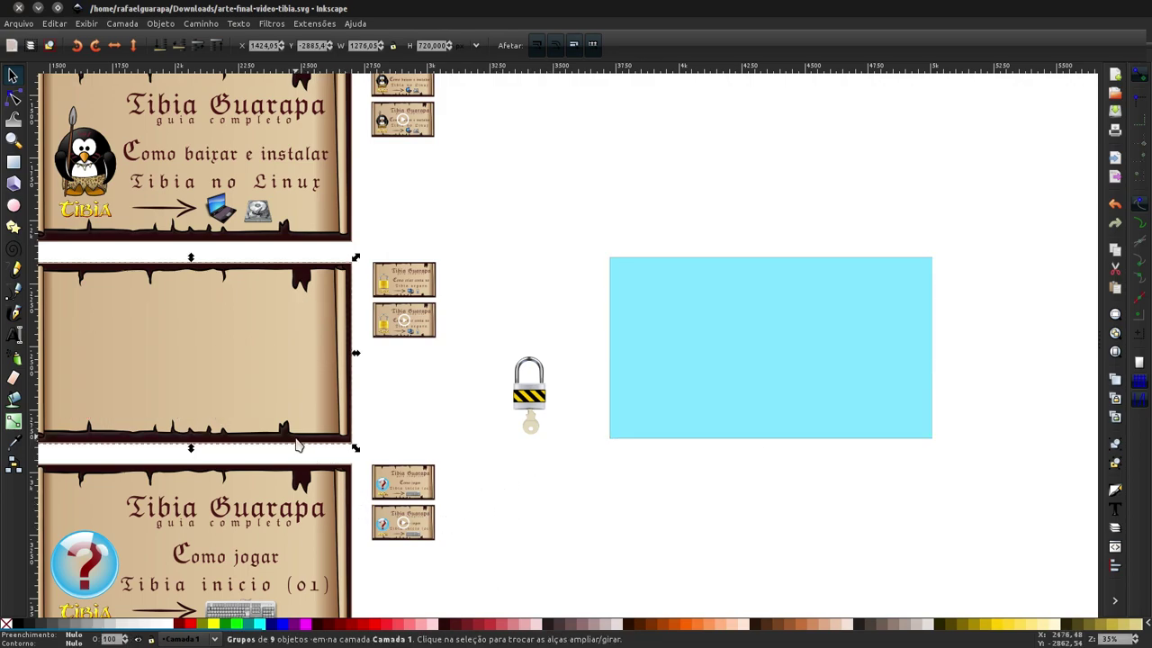
key(Delete)
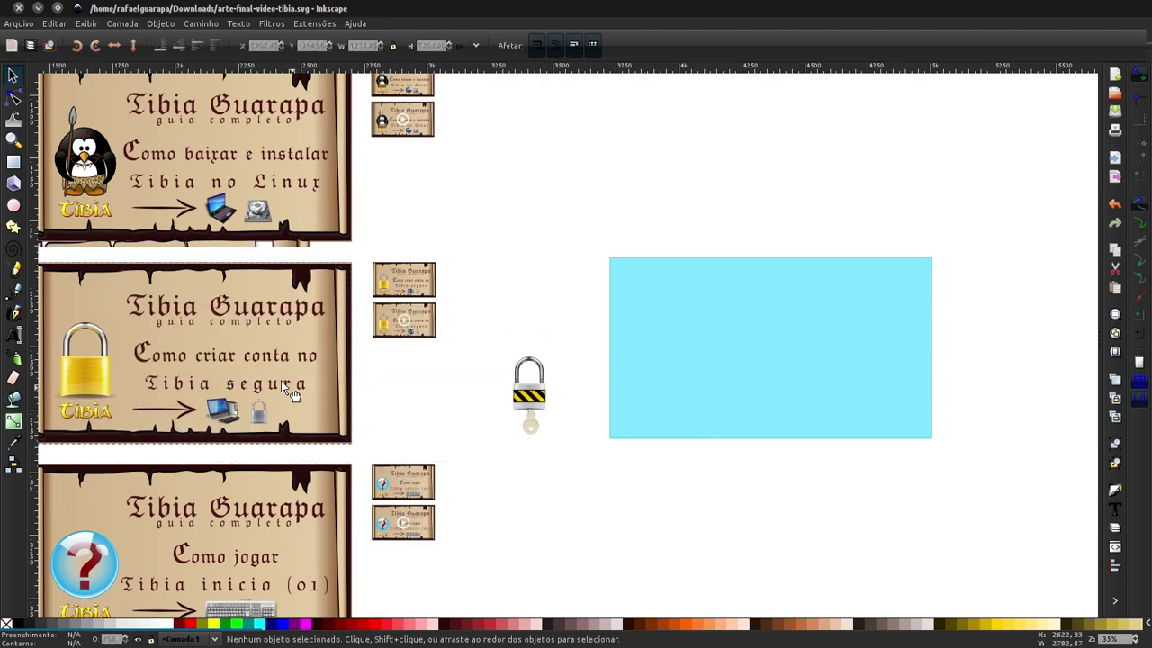
click(339, 411)
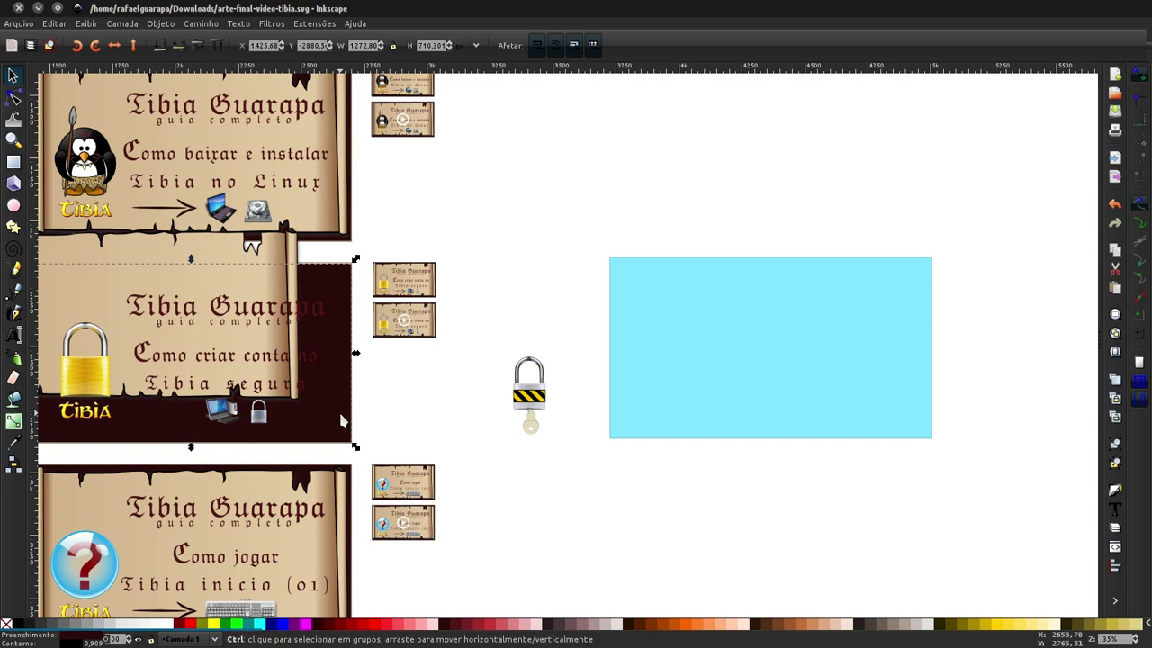
key(Home)
Step: Place the banner's dark background rectangle directly below the light blue rectangle, keeping the original banner intact
drag(356, 417, 902, 432)
scroll(684, 433, right, 5)
drag(684, 432, 570, 560)
click(577, 385)
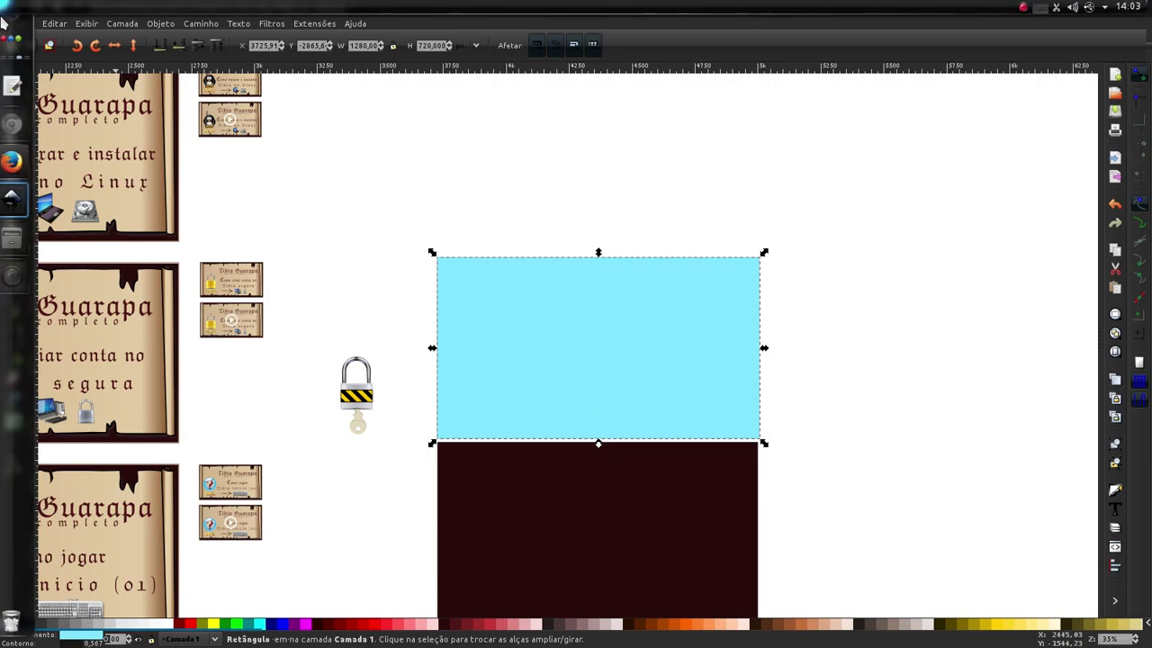
Step: Switch to the Pixabay padlock results in Firefox, preview the chained wooden door image, and return to the Inkscape drawing
click(7, 158)
click(235, 27)
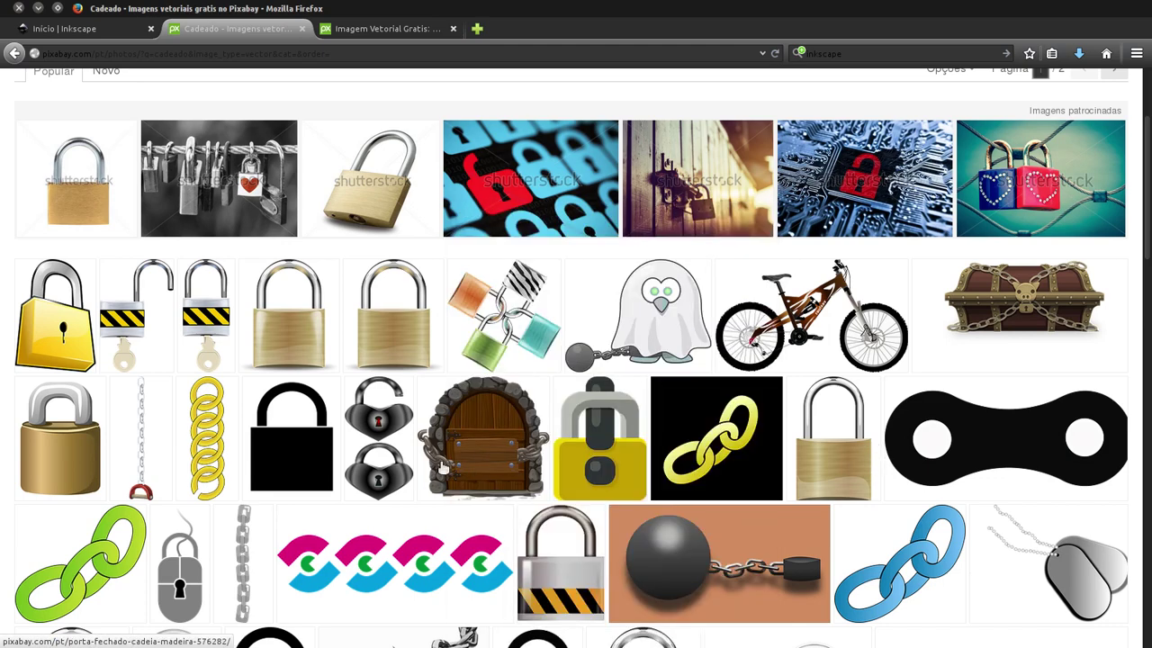
mouse_move(493, 447)
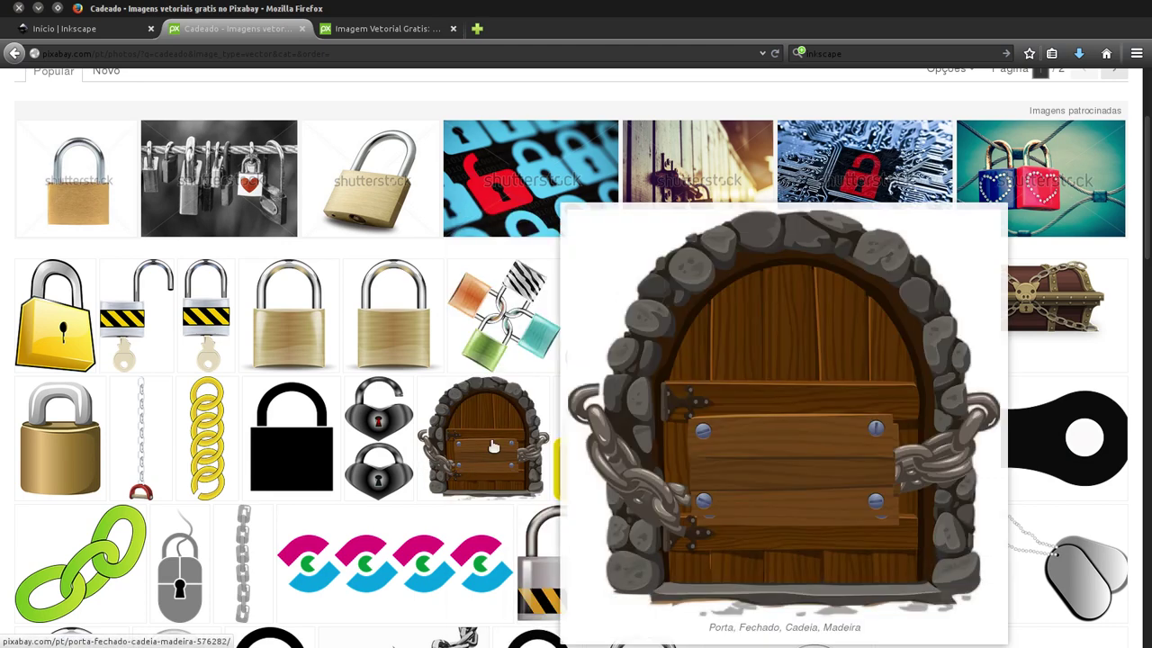
click(19, 198)
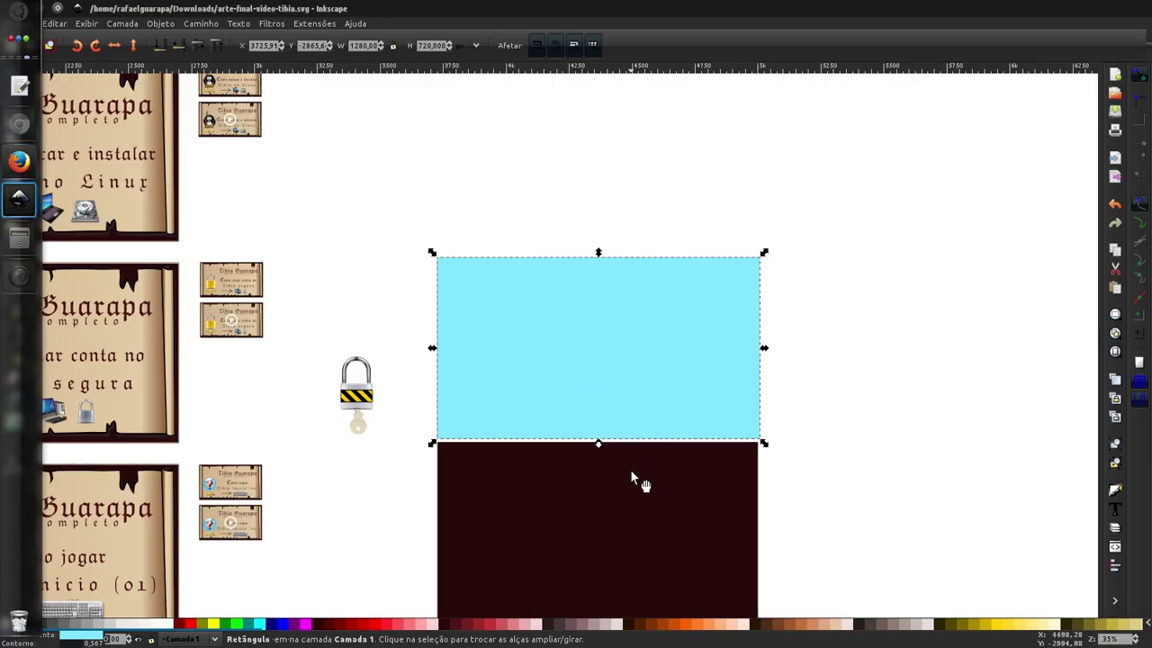
Step: Fill the light blue rectangle with the dark red #280B0B to match the rectangle below it, and deselect it
scroll(586, 262, down, 3)
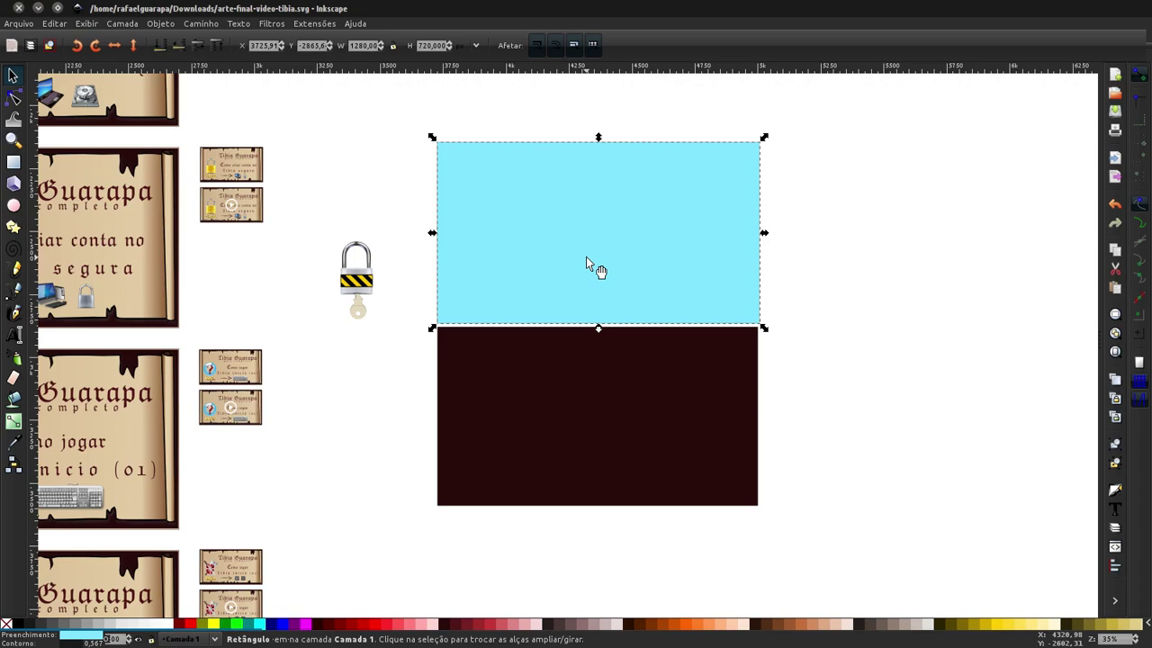
click(445, 624)
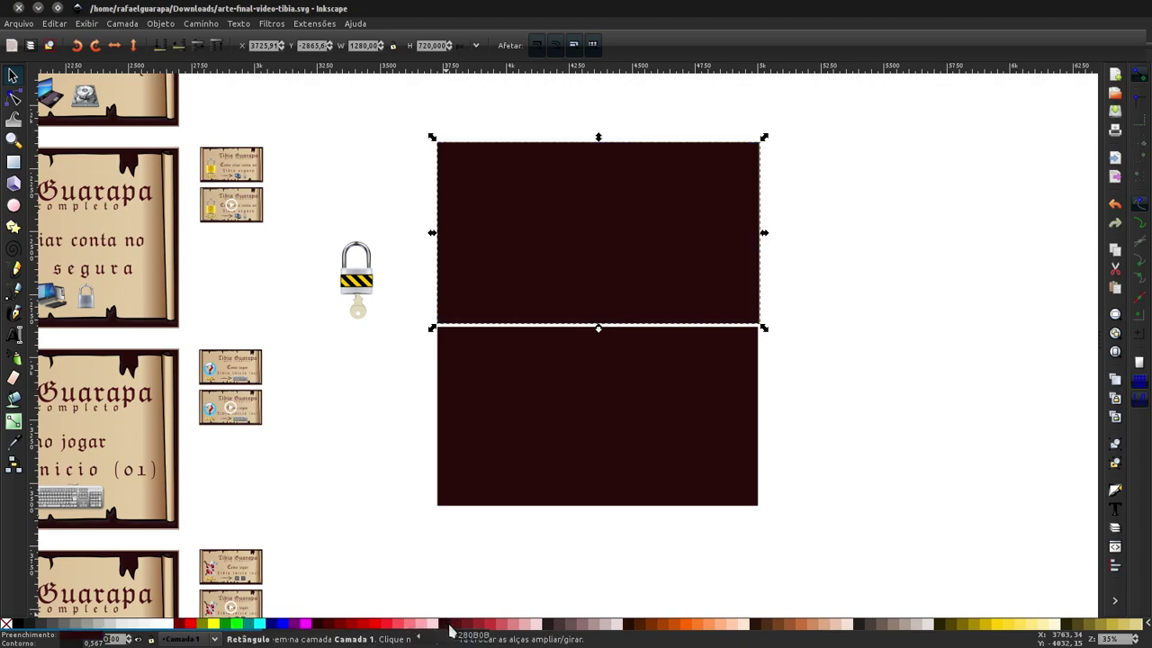
click(421, 306)
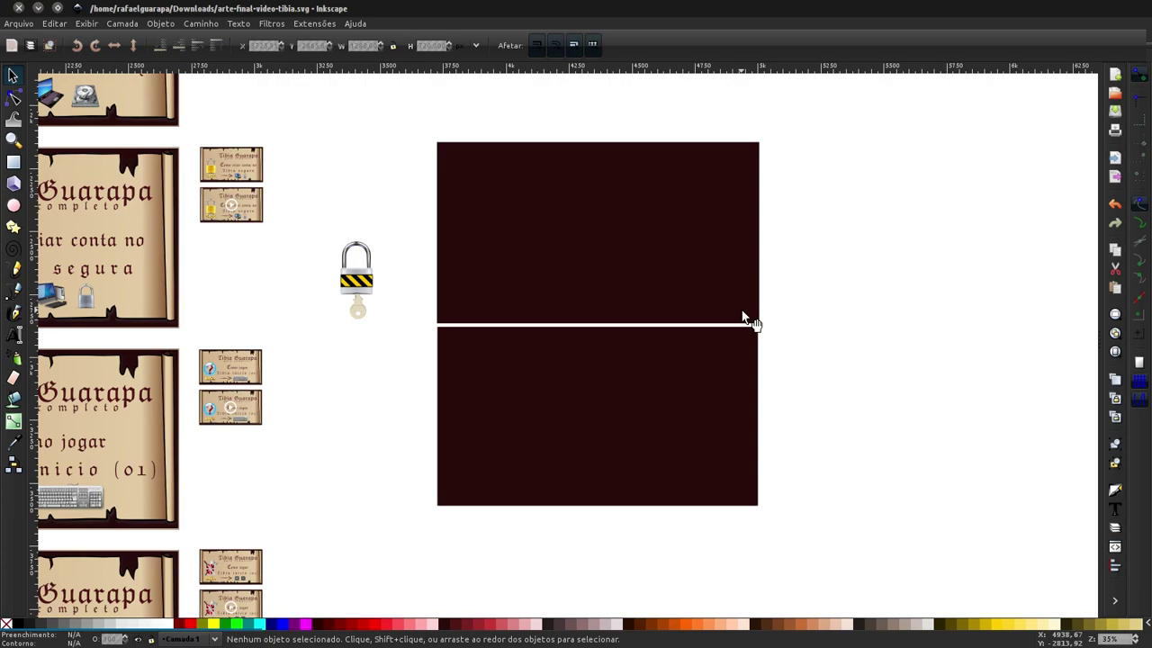
Step: Try scaling the lower dark rectangle down from its corner, and cancel the resizing
click(699, 378)
click(712, 381)
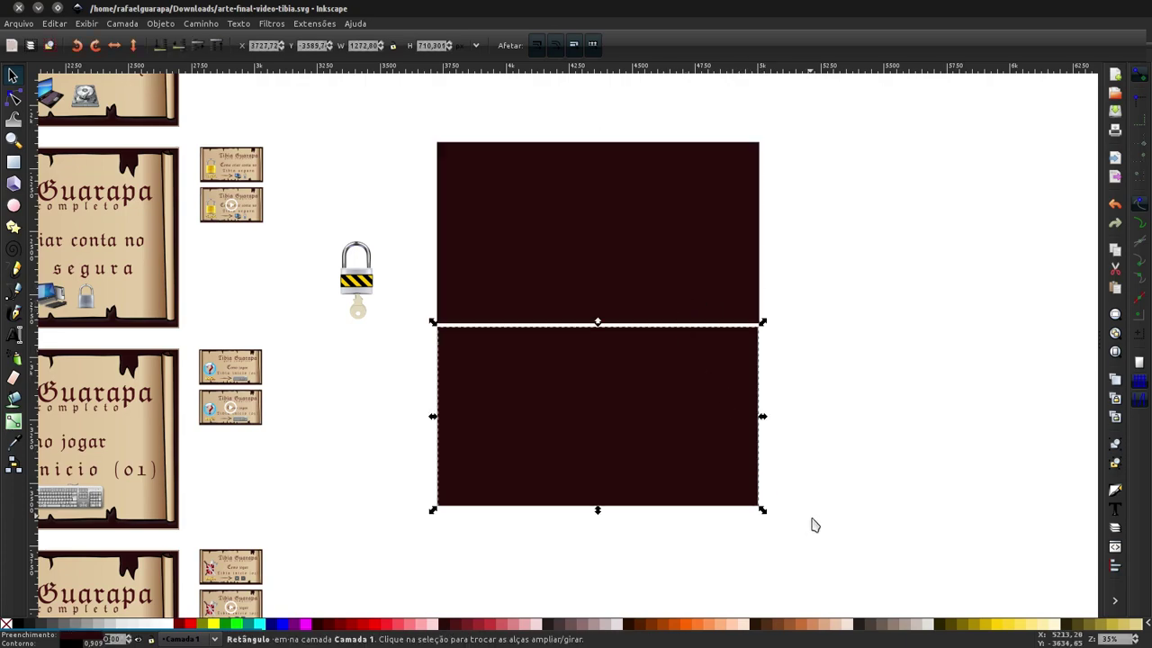
drag(763, 510, 666, 454)
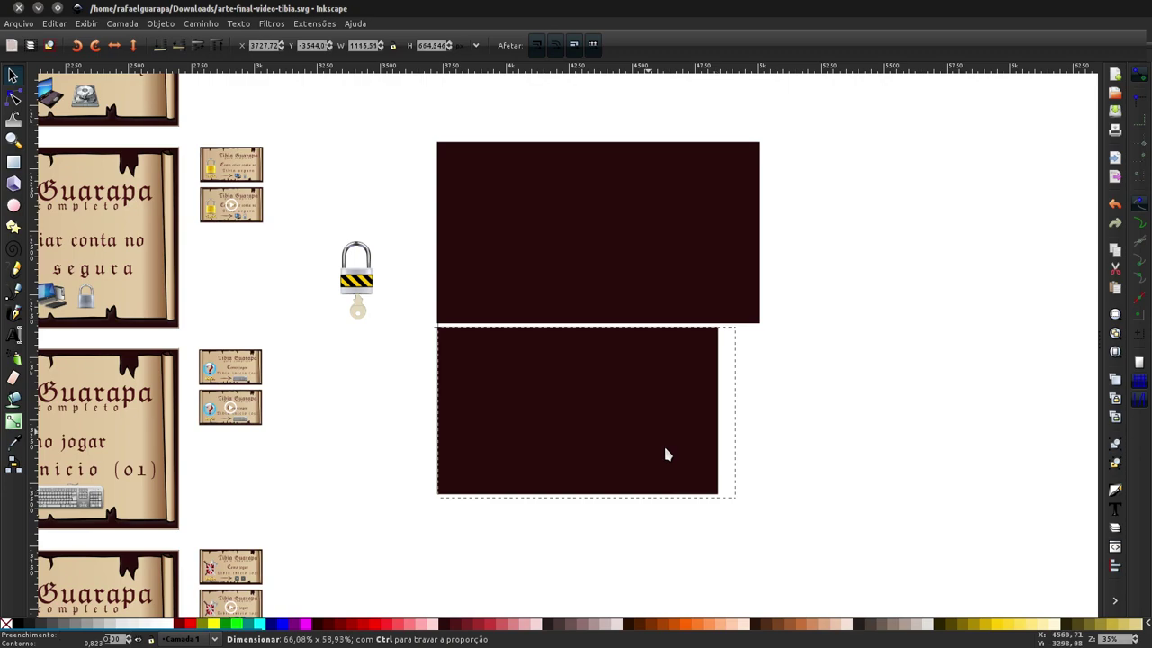
key(Escape)
Step: Try moving the upper dark rectangle, and cancel the move
click(649, 225)
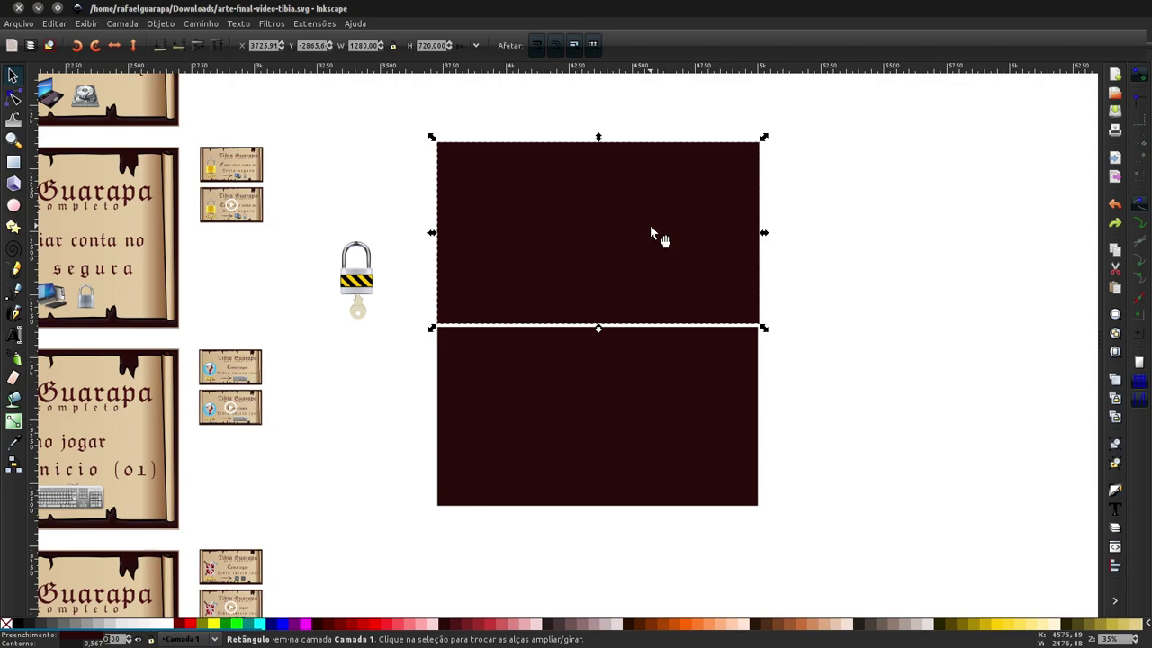
drag(684, 255, 740, 236)
key(Escape)
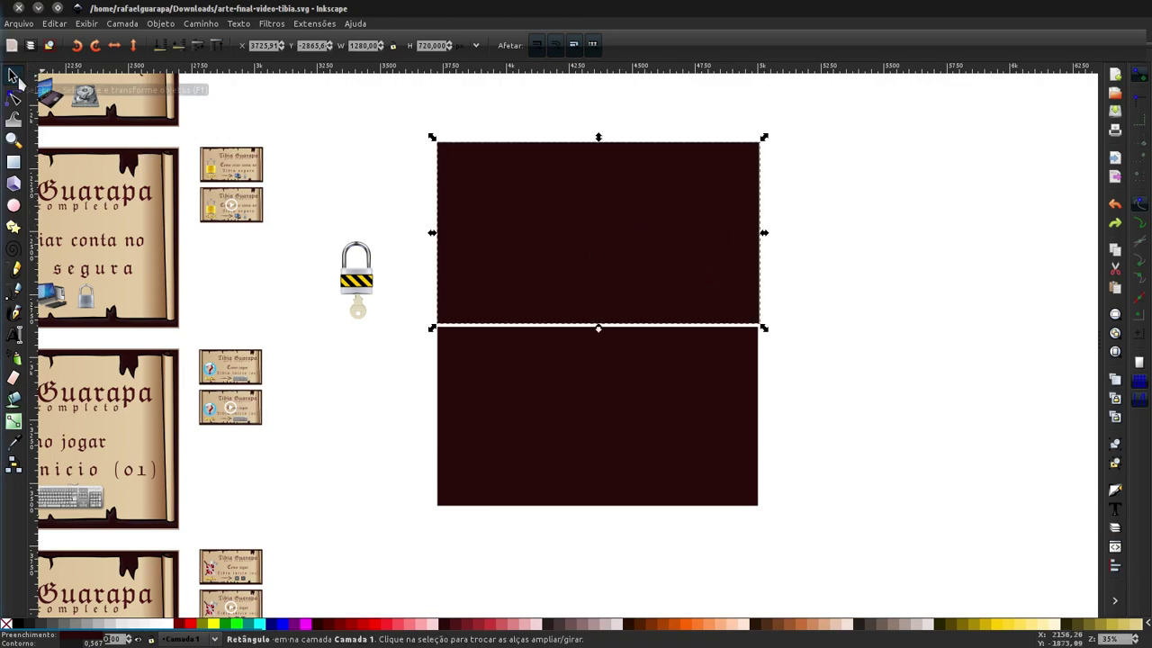
click(540, 430)
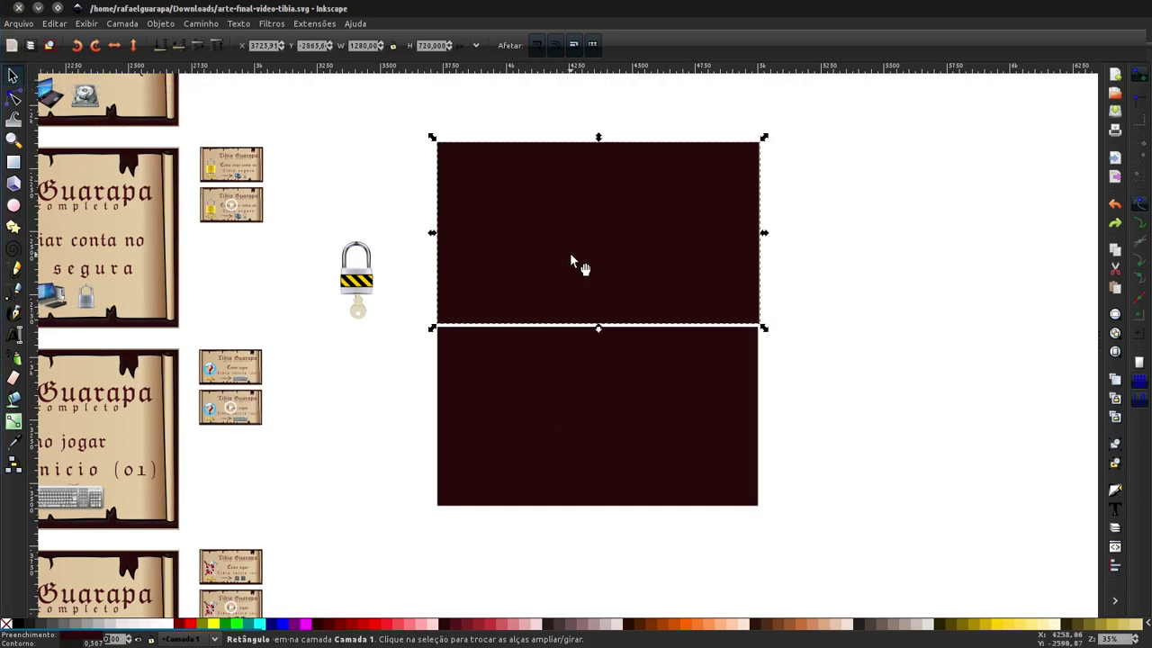
drag(570, 253, 725, 210)
key(Escape)
key(Escape)
Step: Try placing the padlock banner's parchment group on the empty canvas beside the banner and reducing its height
scroll(423, 419, left, 6)
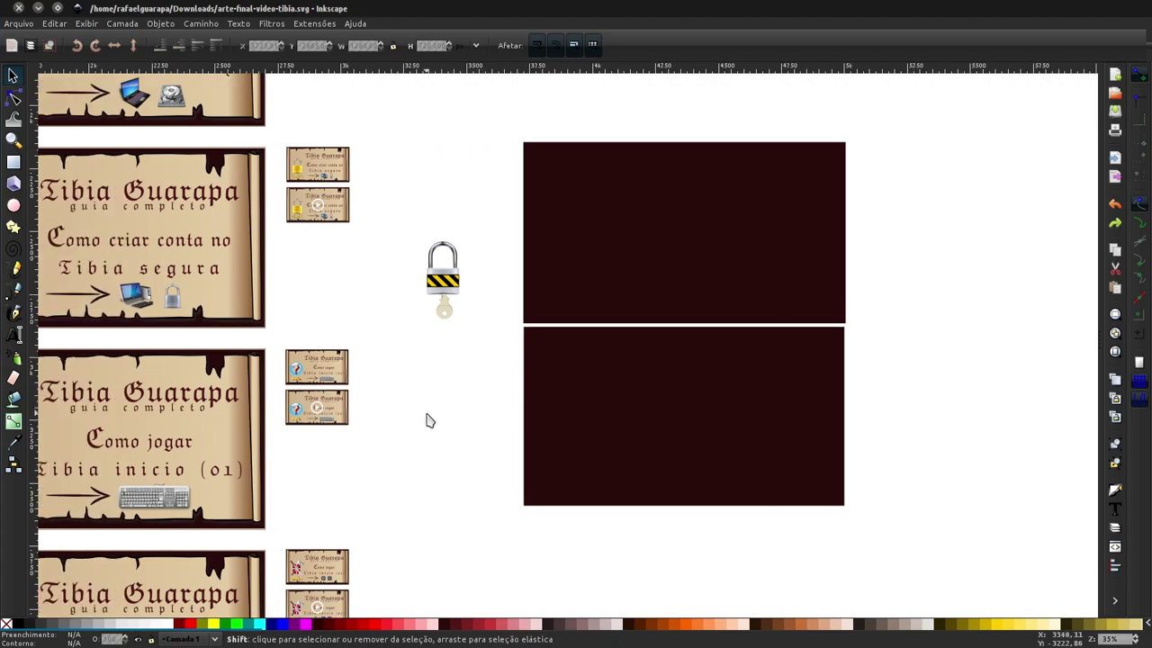
scroll(439, 410, left, 2)
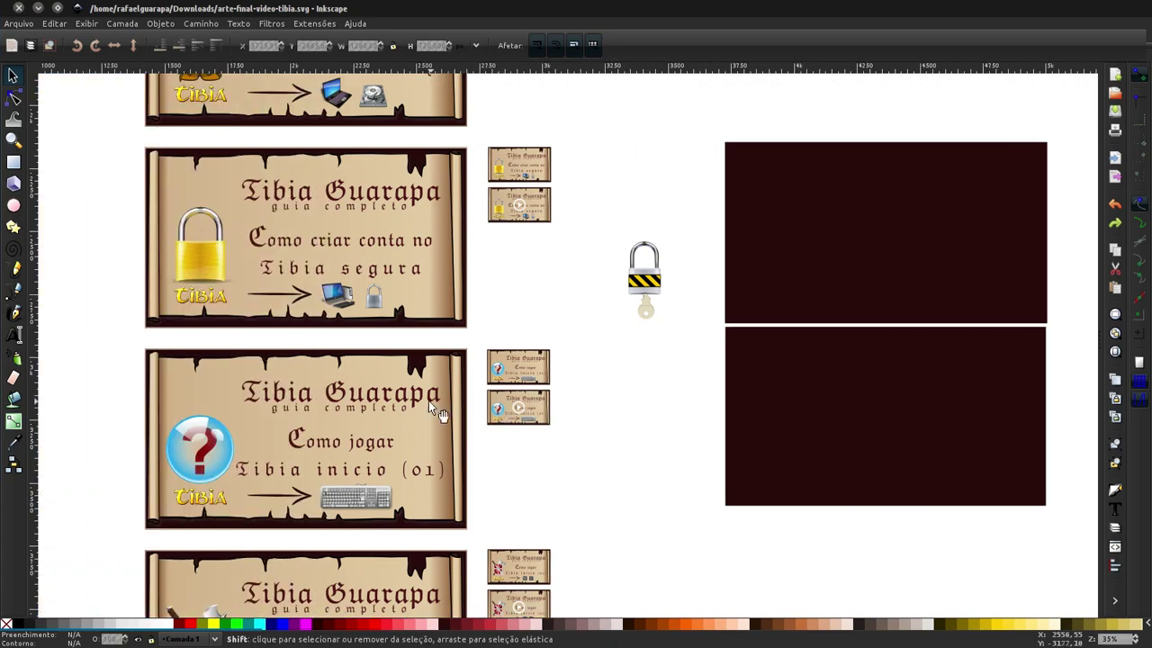
click(450, 238)
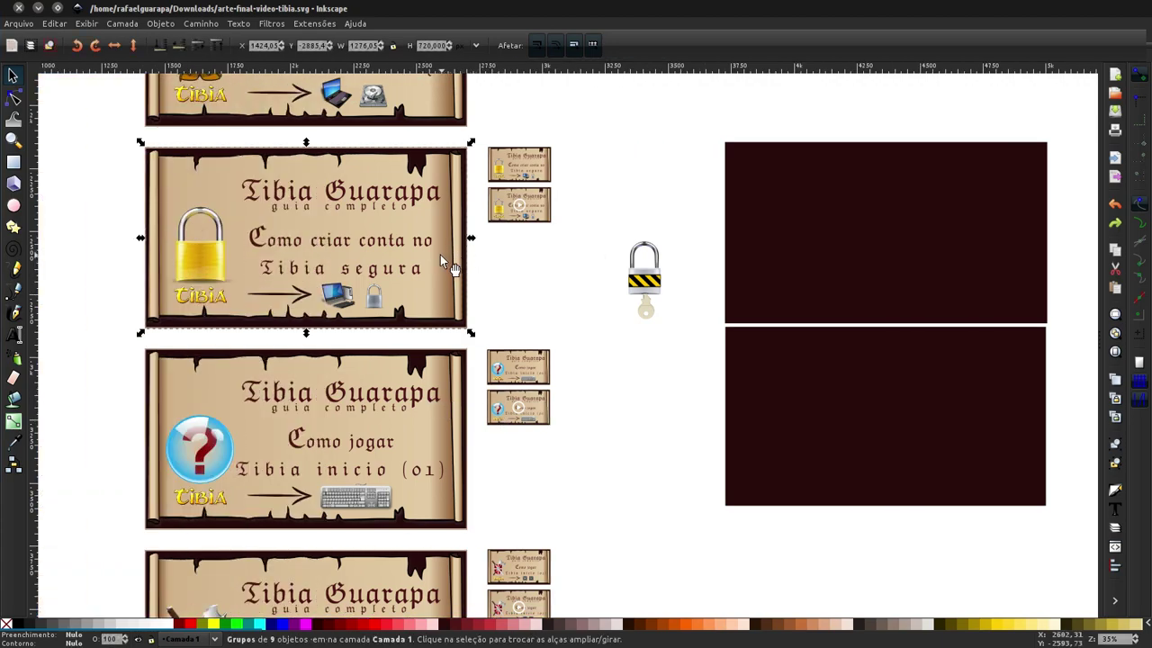
drag(440, 255, 734, 274)
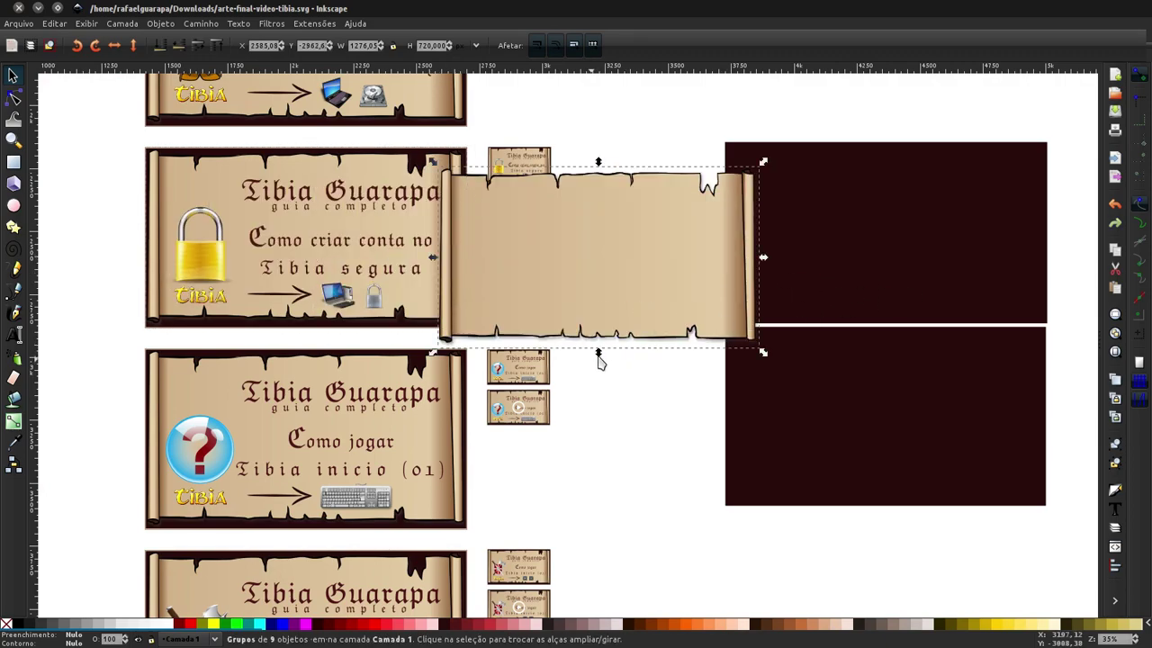
drag(601, 358, 609, 225)
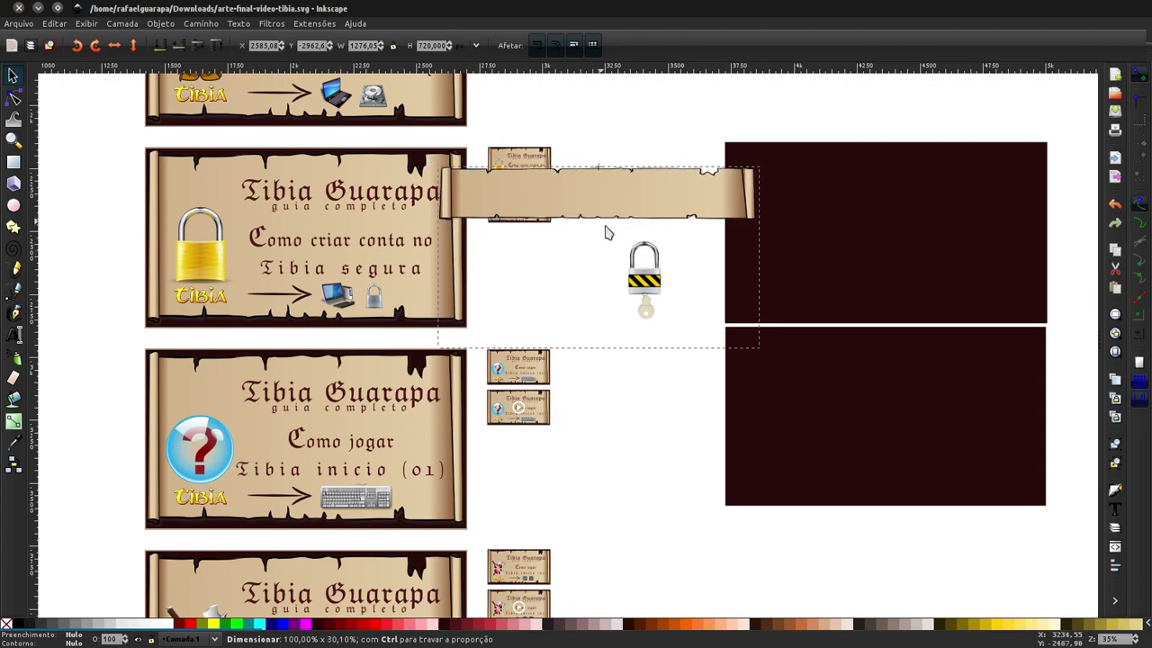
mouse_move(635, 352)
mouse_down()
mouse_move(635, 311)
mouse_move(633, 350)
mouse_up()
Step: Try filling the parchment's main sheet with the orange #D45500, and undo the recolouring
double_click(628, 281)
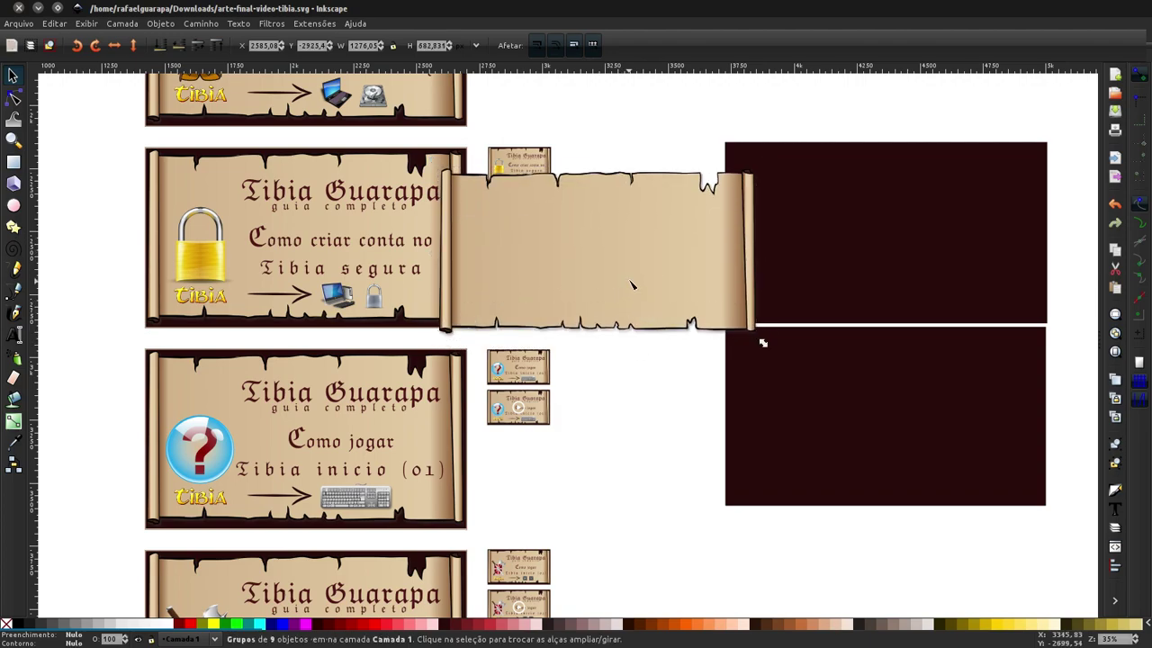
key(ctrl+a)
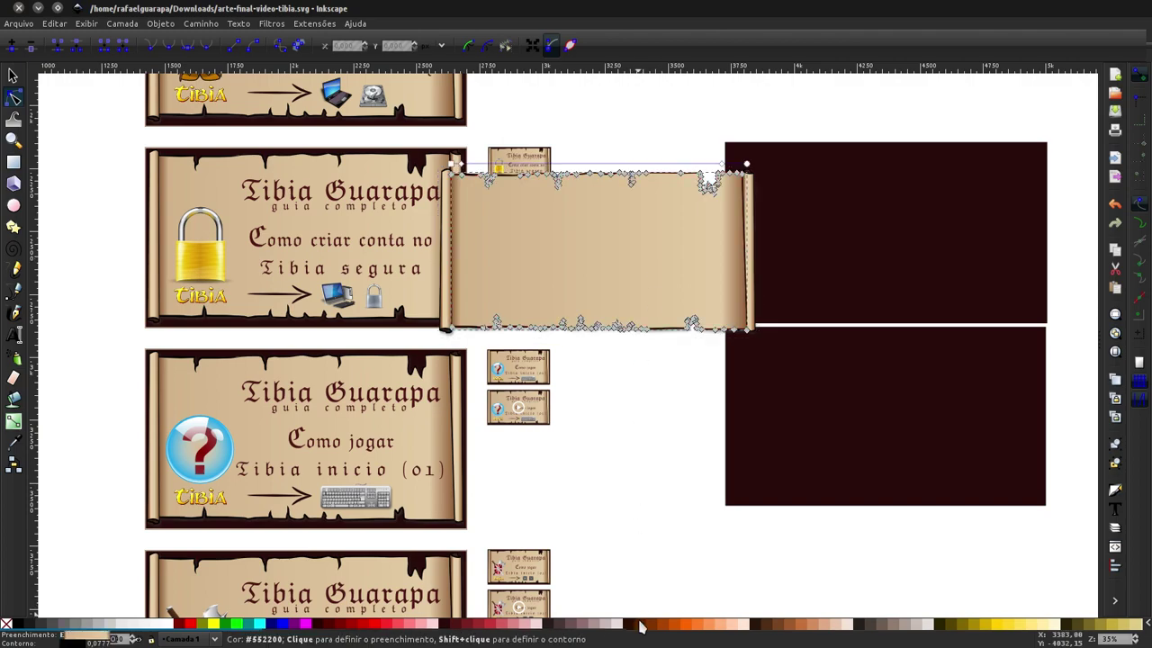
click(674, 627)
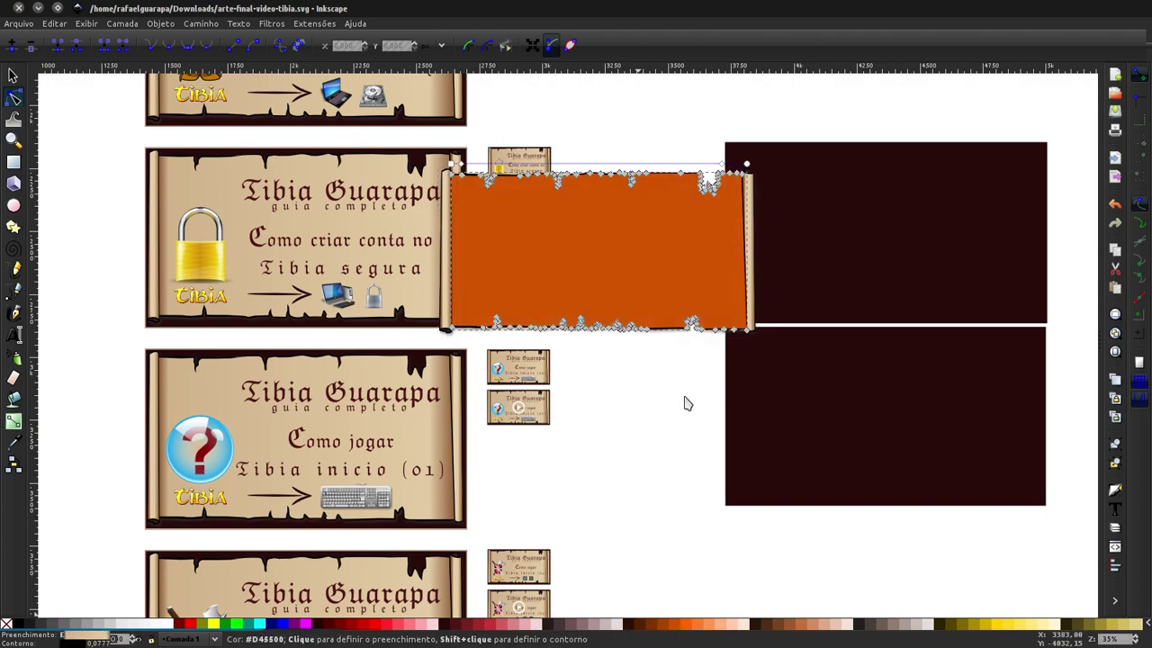
key(ctrl+z)
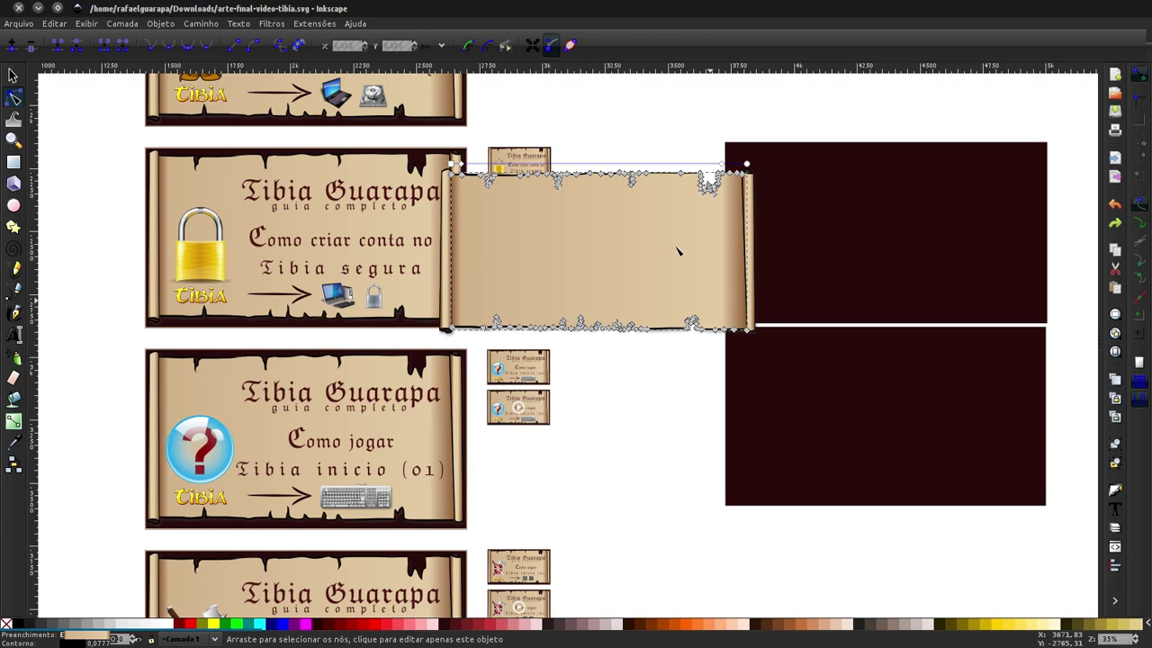
Step: Try moving the parchment's main sheet onto the upper dark rectangle, and clear the selection
key(s)
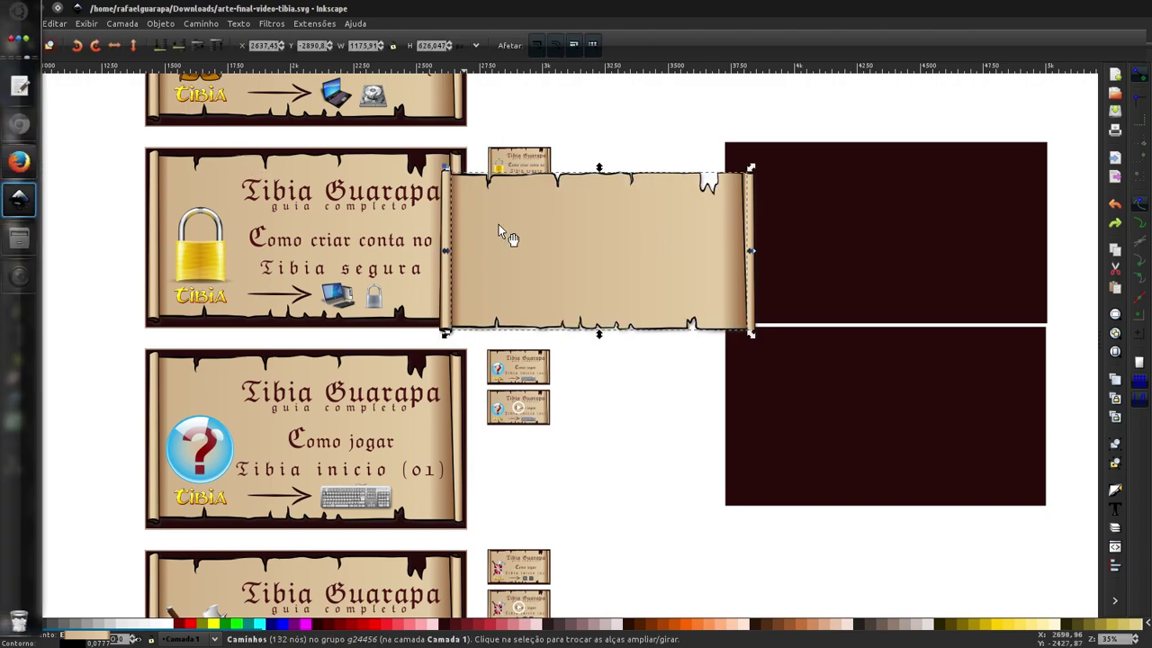
drag(499, 225, 798, 223)
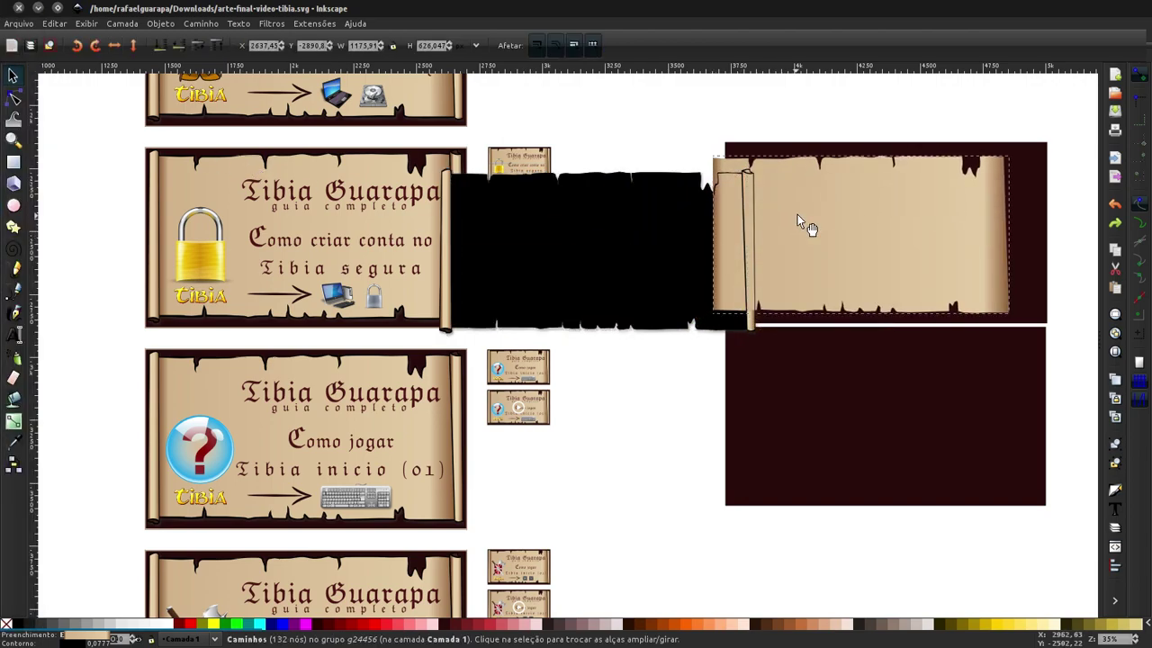
key(Escape)
key(Escape)
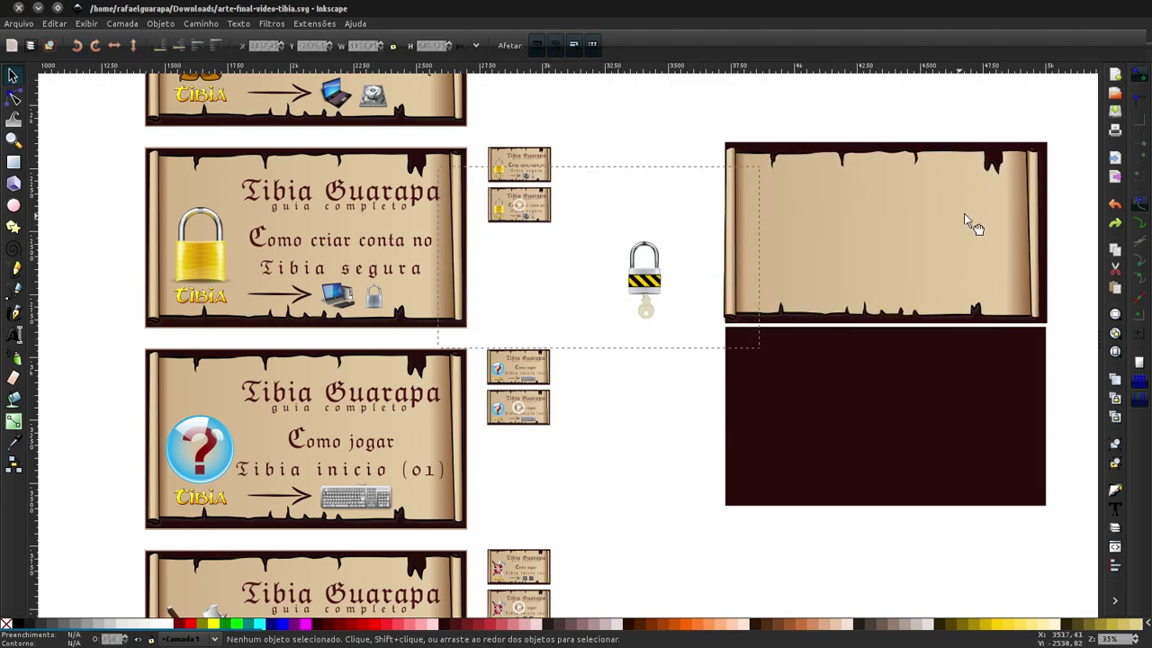
Step: Switch to the Pixabay results in Firefox and search the vector images for "papiro"
mouse_move(2, 232)
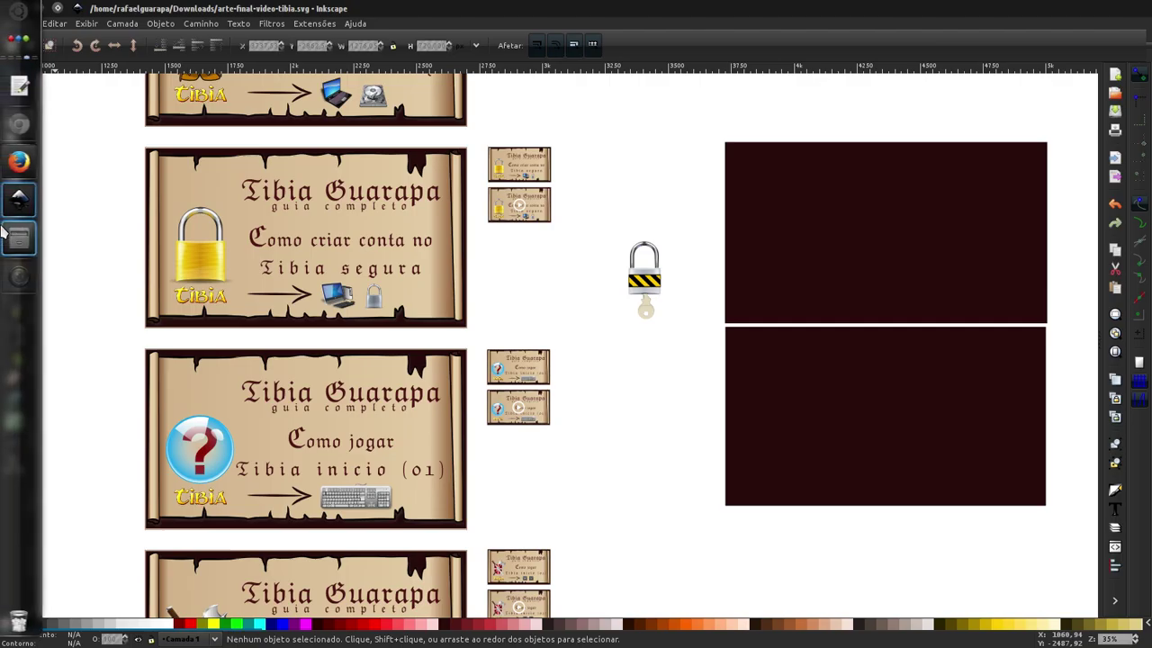
click(18, 160)
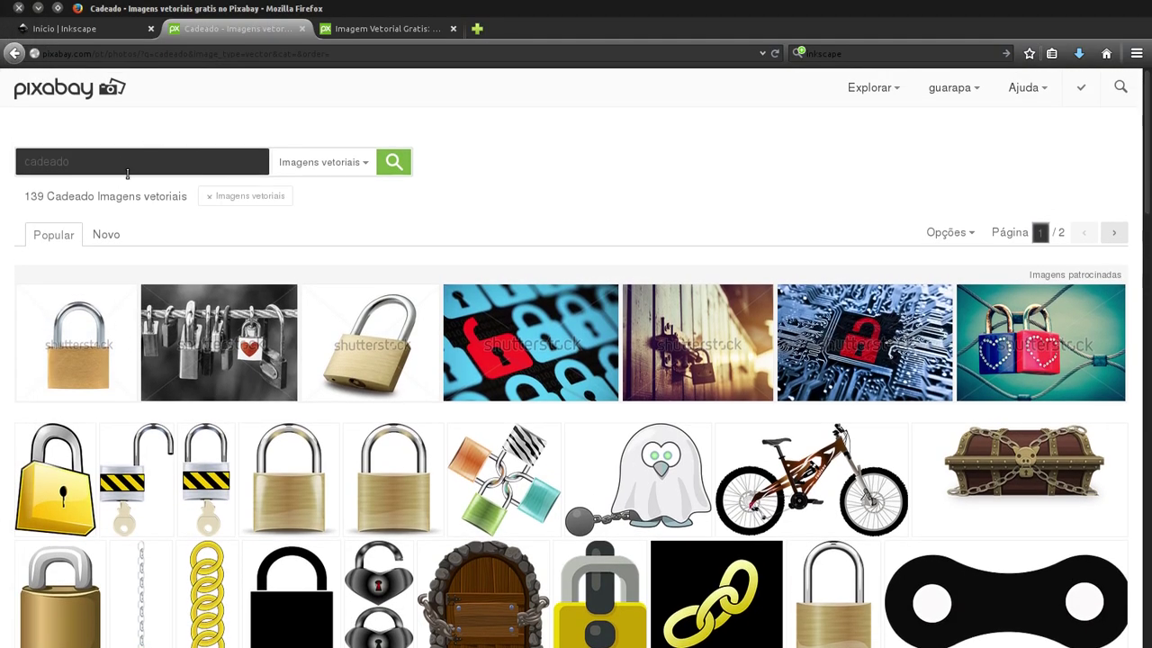
double_click(116, 159)
text(papiro)
key(Return)
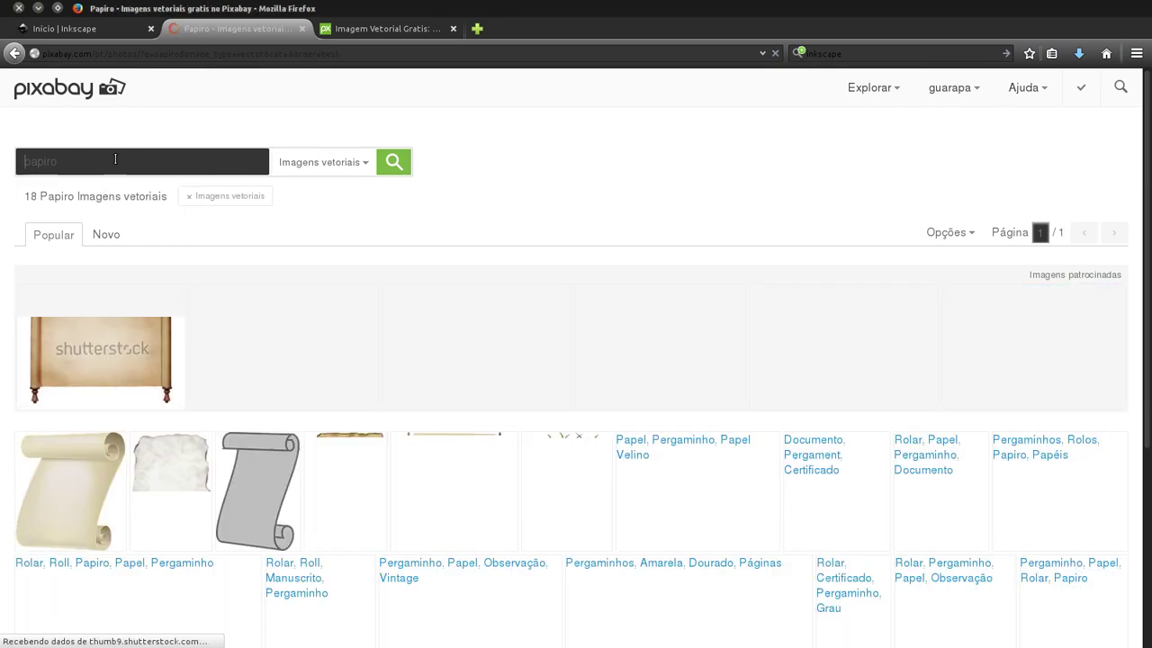
Step: Browse the papyrus results, preview the wide parchment scroll with rolled sides, and return to the Inkscape drawing
scroll(360, 517, down, 2)
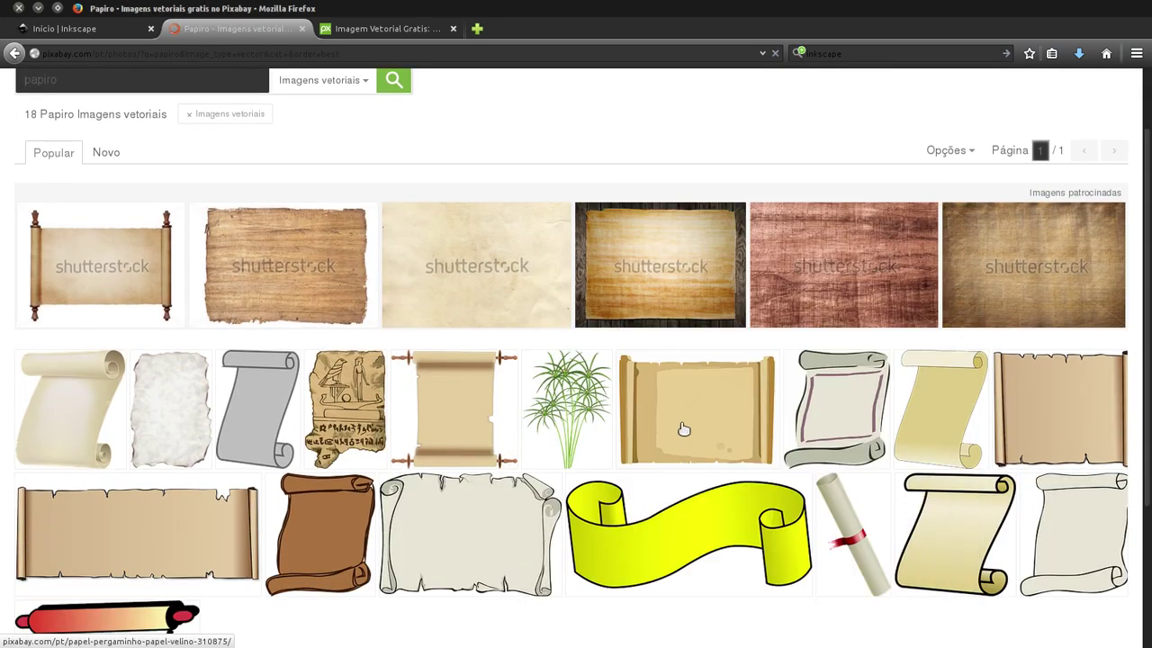
mouse_move(685, 429)
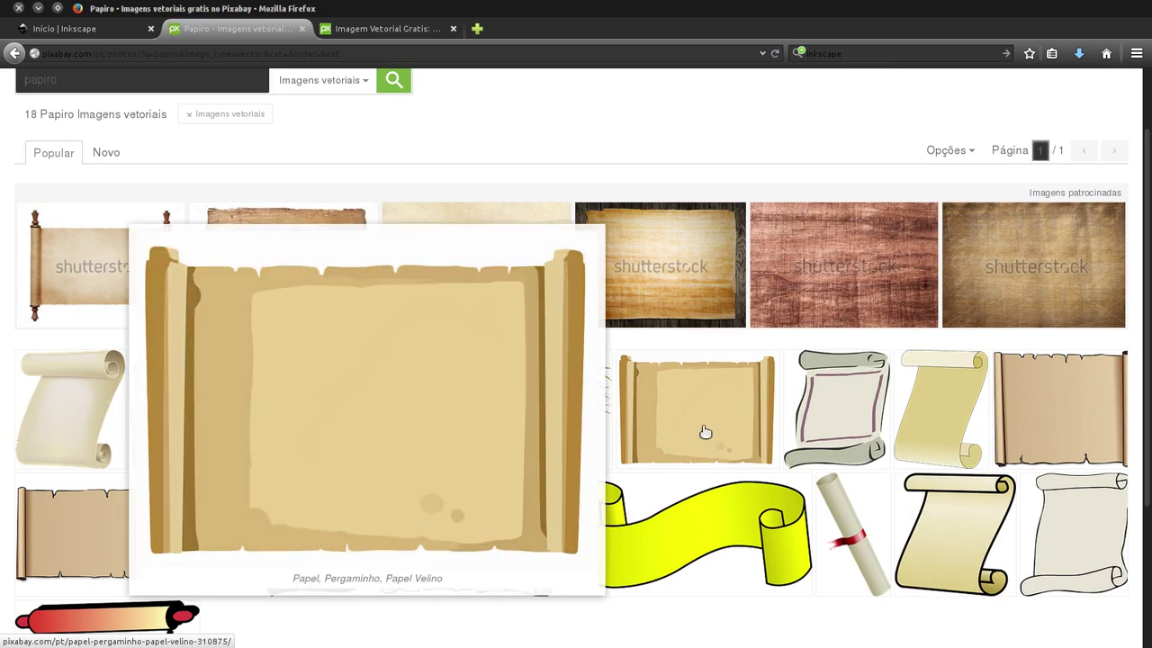
scroll(706, 433, down, 3)
mouse_move(20, 272)
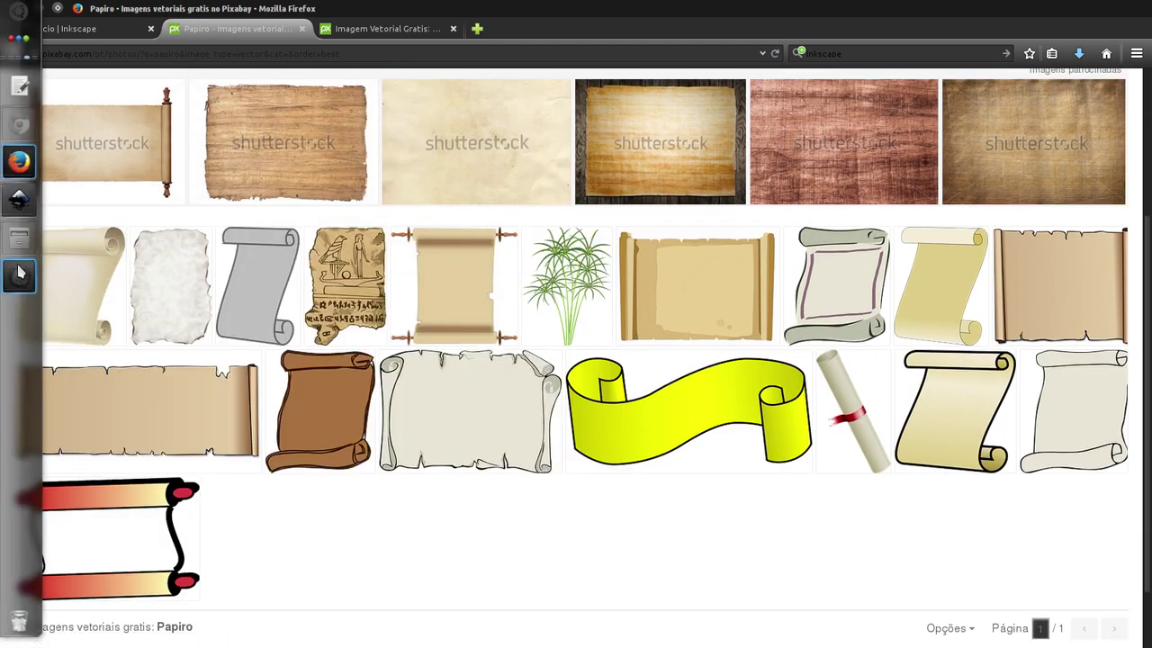
click(19, 202)
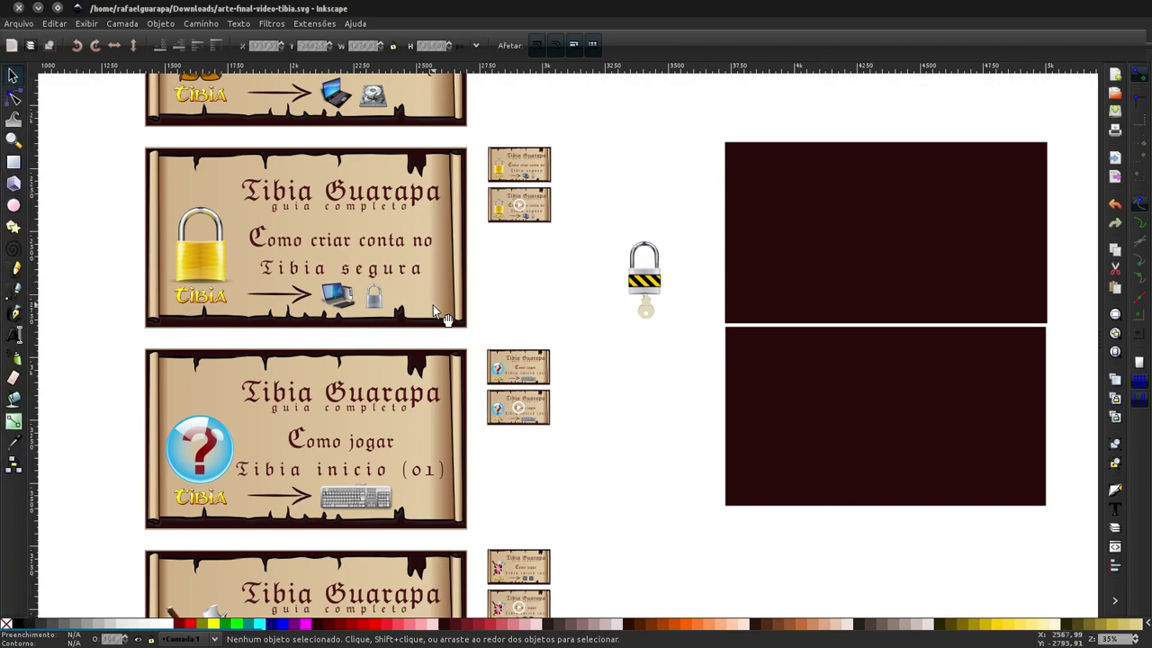
Step: Fill the upper dark rectangle with the light blue #5599FF, and deselect it
click(931, 267)
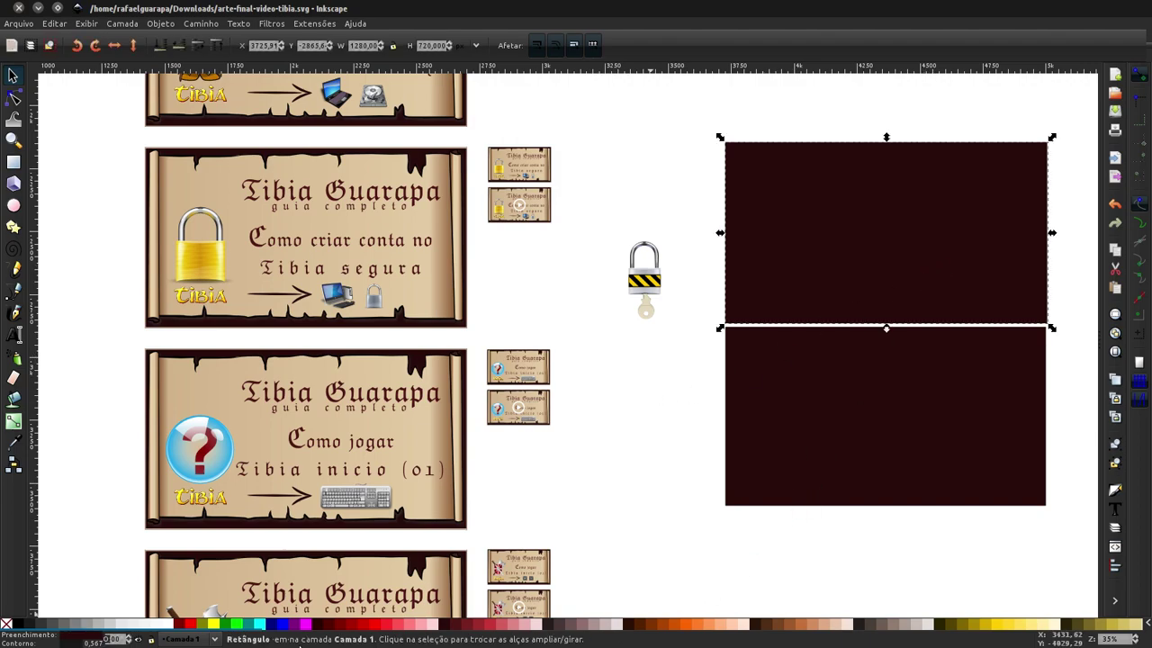
drag(111, 637, 691, 640)
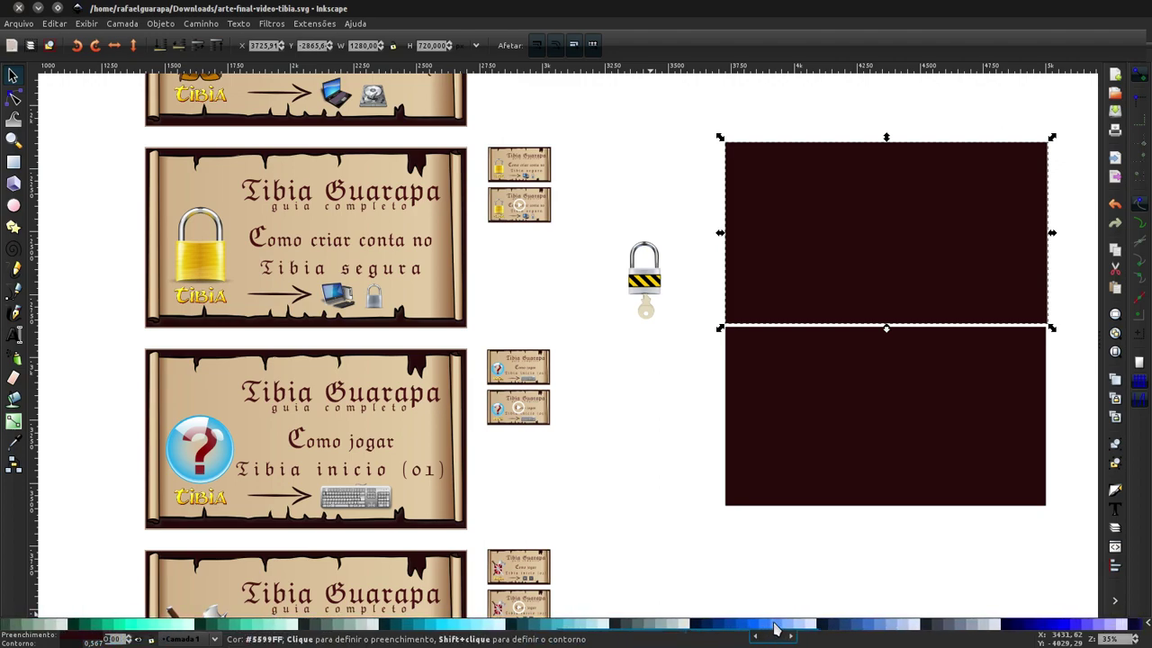
click(772, 623)
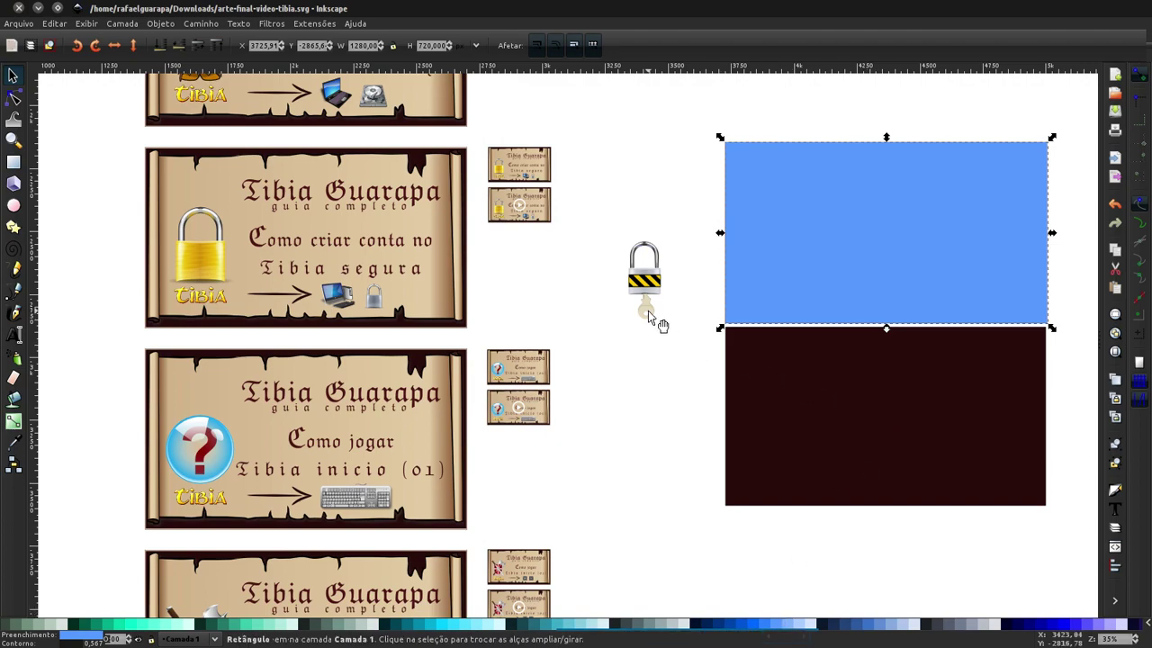
click(683, 439)
click(895, 223)
click(698, 356)
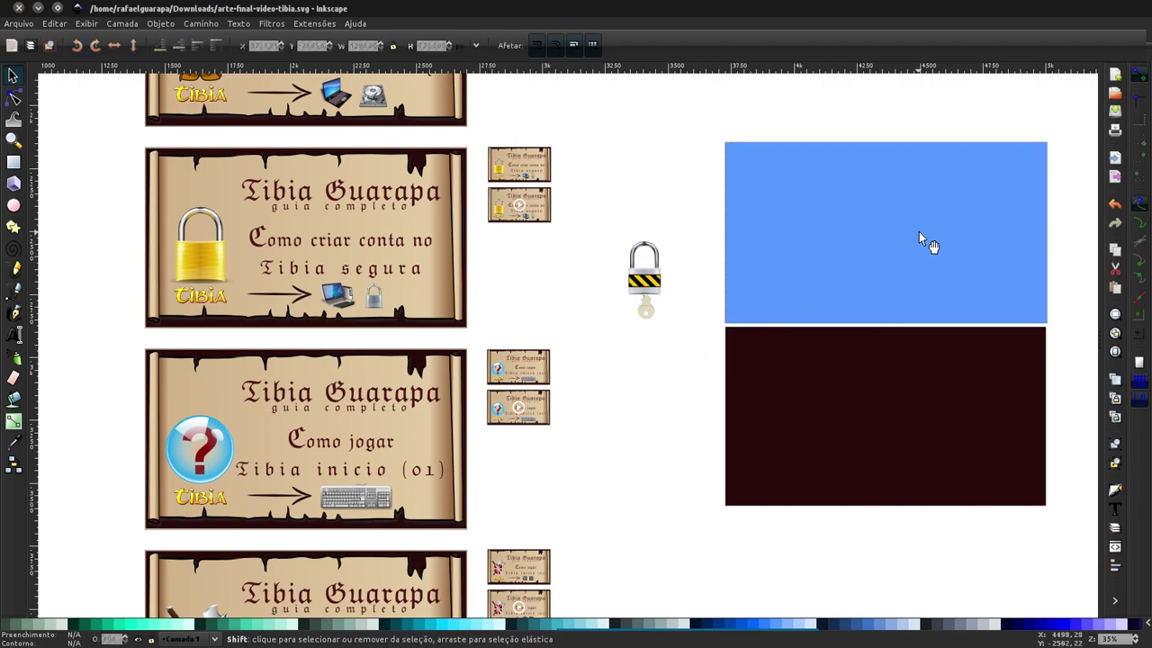
Step: Examine the padlock banner up close, inspecting its yellow padlock group and the "Como criar conta no Tibia segura" text
scroll(919, 231, right, 5)
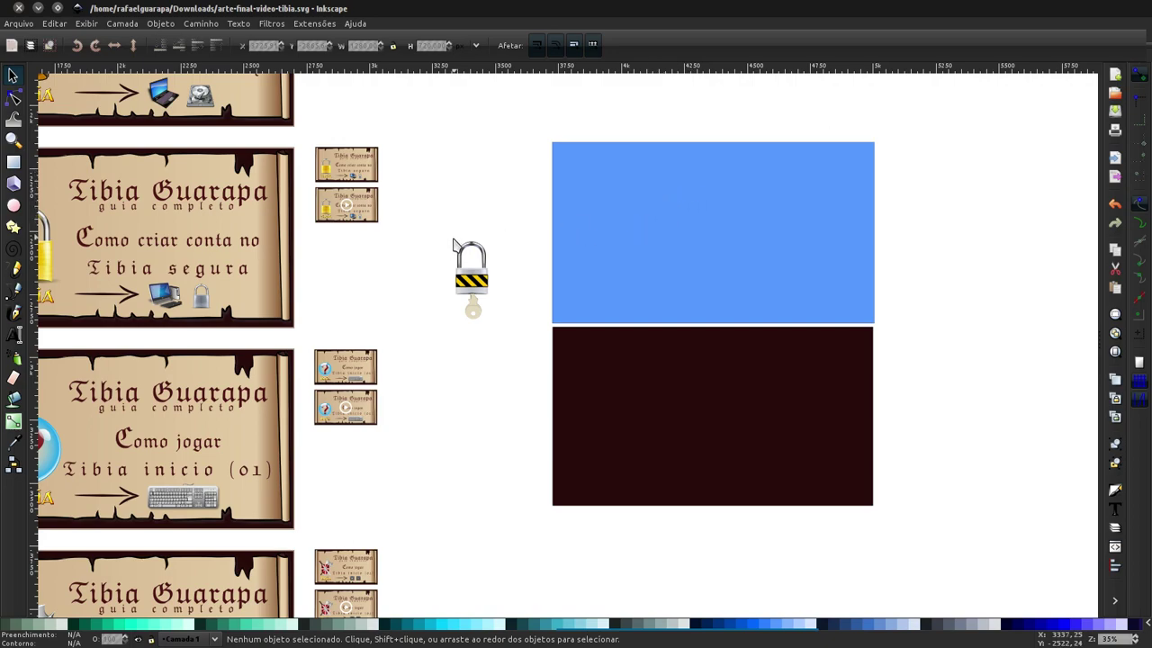
scroll(243, 252, left, 5)
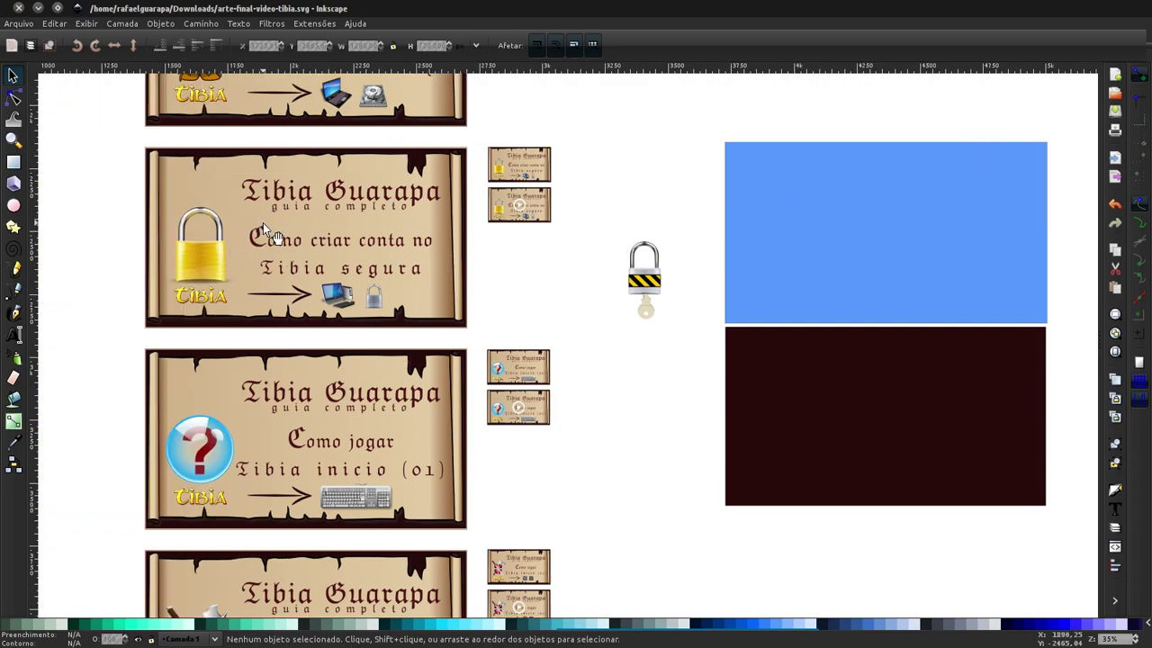
ctrl+scroll(248, 193, up, 1)
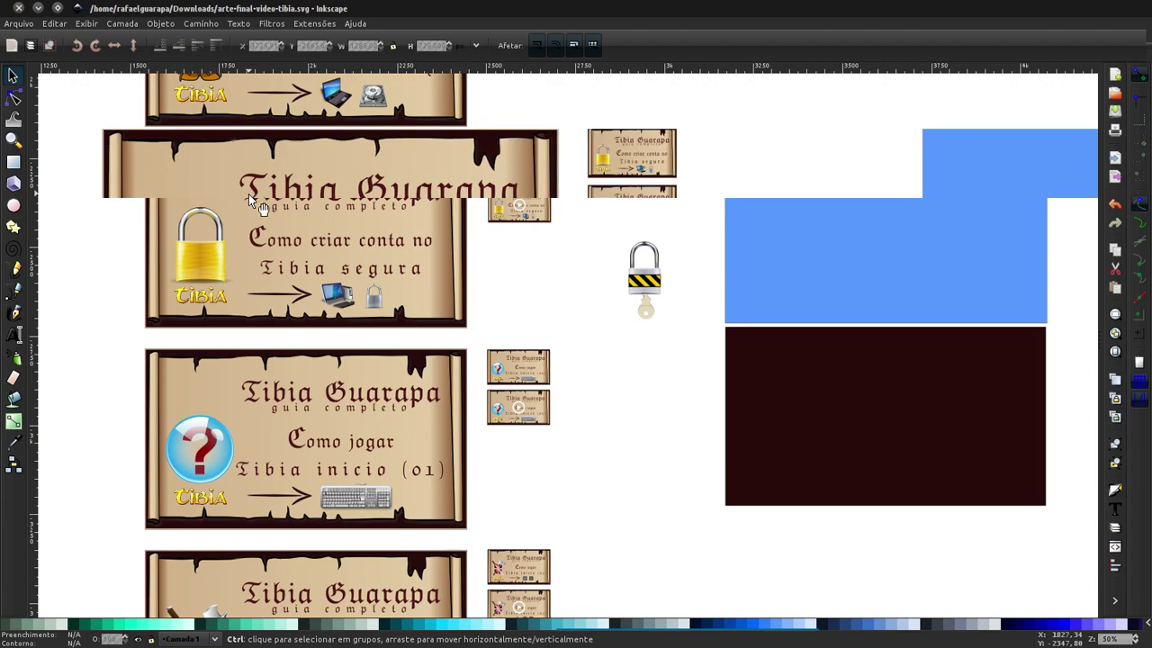
ctrl+scroll(255, 205, up, 1)
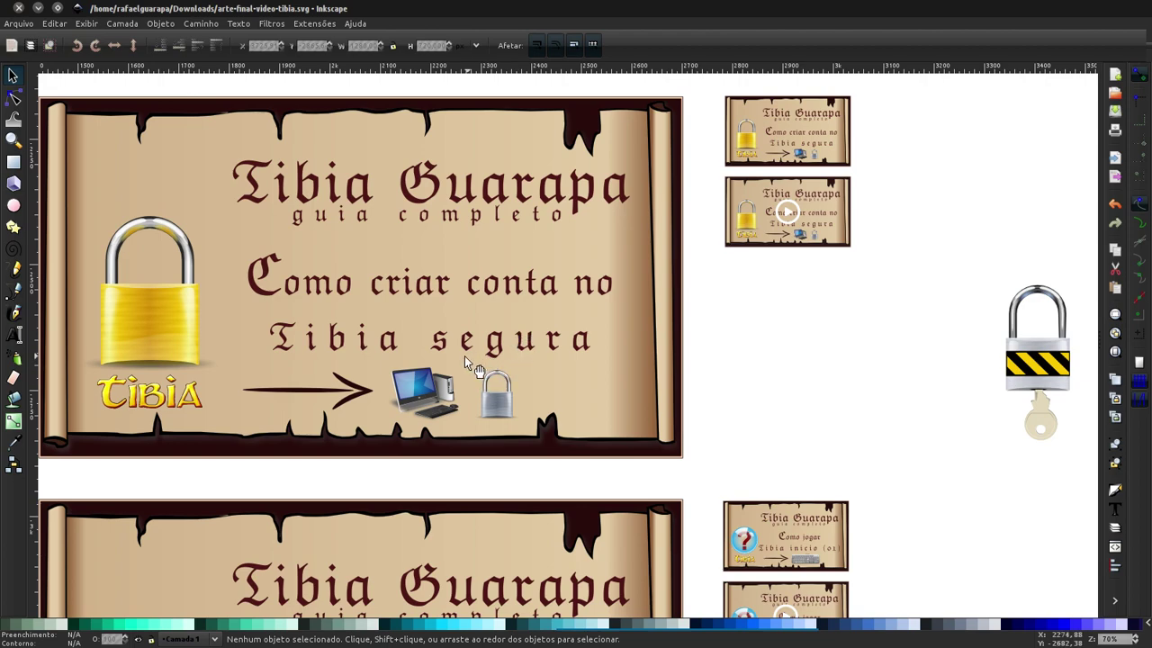
click(148, 335)
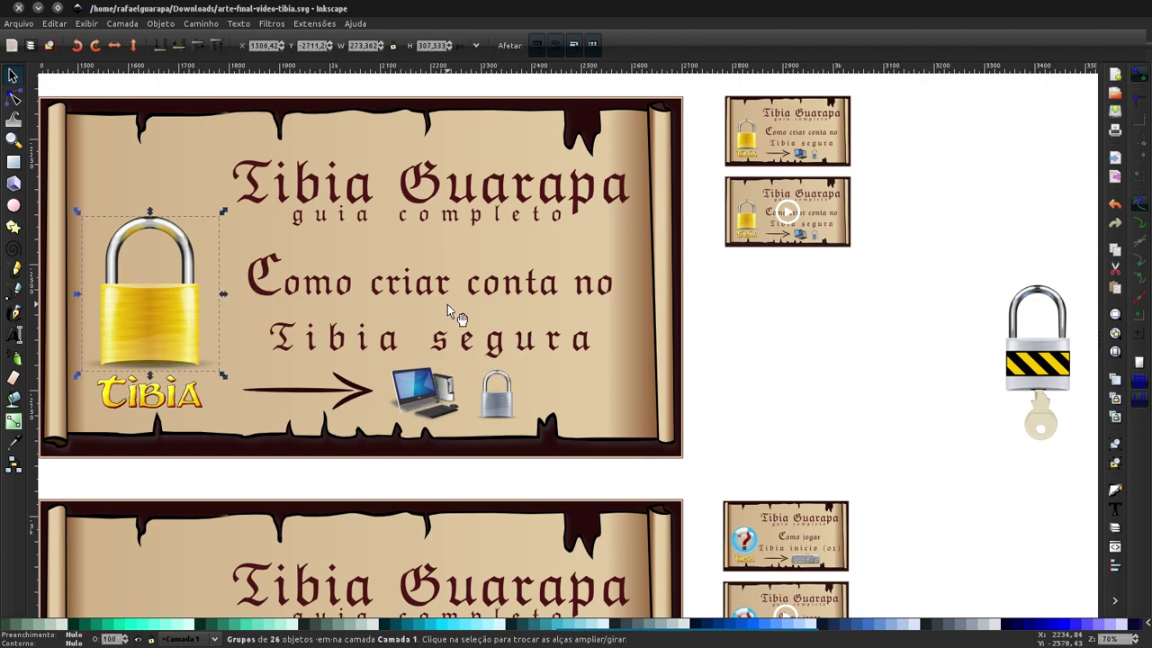
click(483, 305)
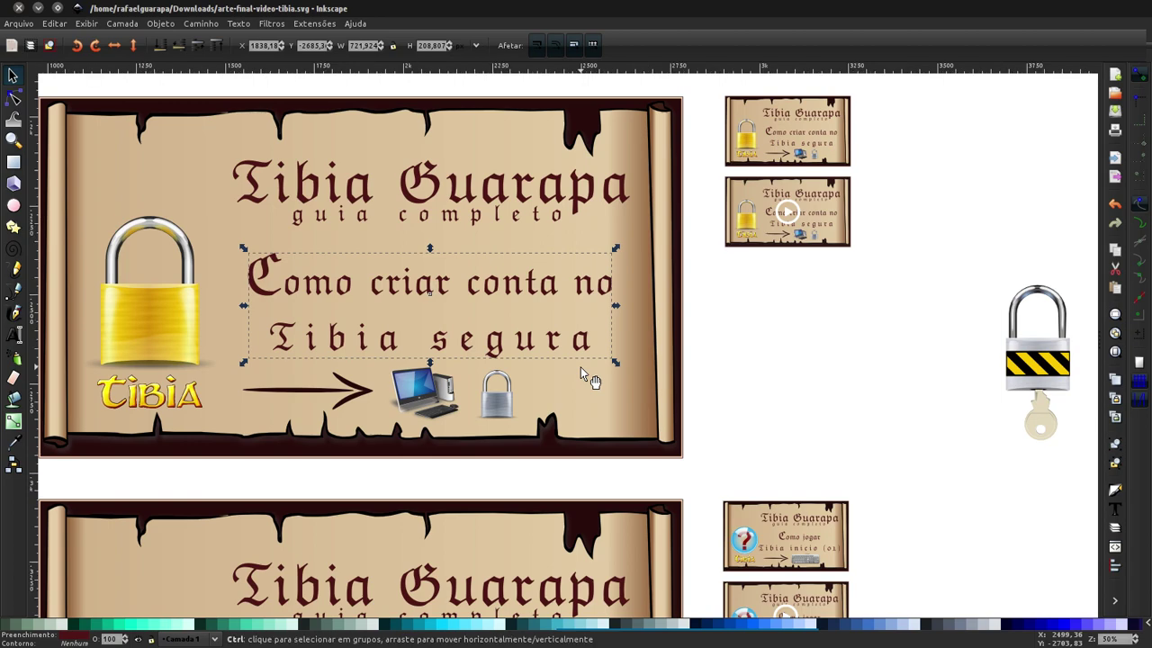
Step: Examine the two small thumbnail copies beside the padlock banner, and clear the selection
scroll(580, 367, down, 2)
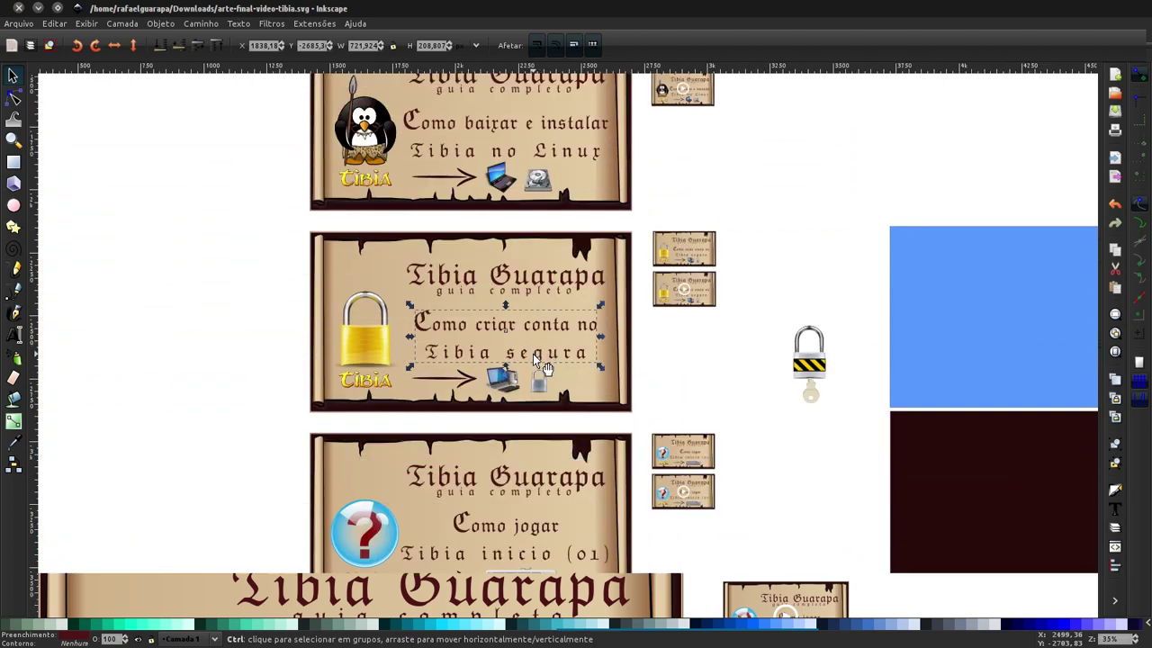
scroll(655, 391, right, 2)
scroll(659, 396, right, 1)
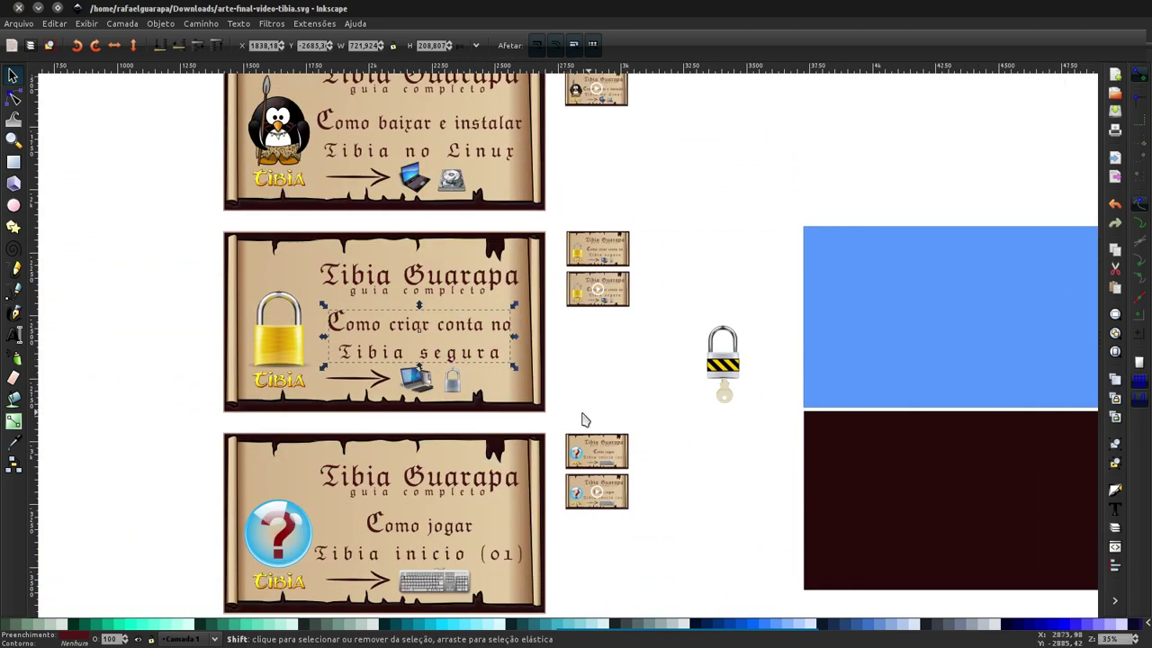
scroll(702, 331, right, 4)
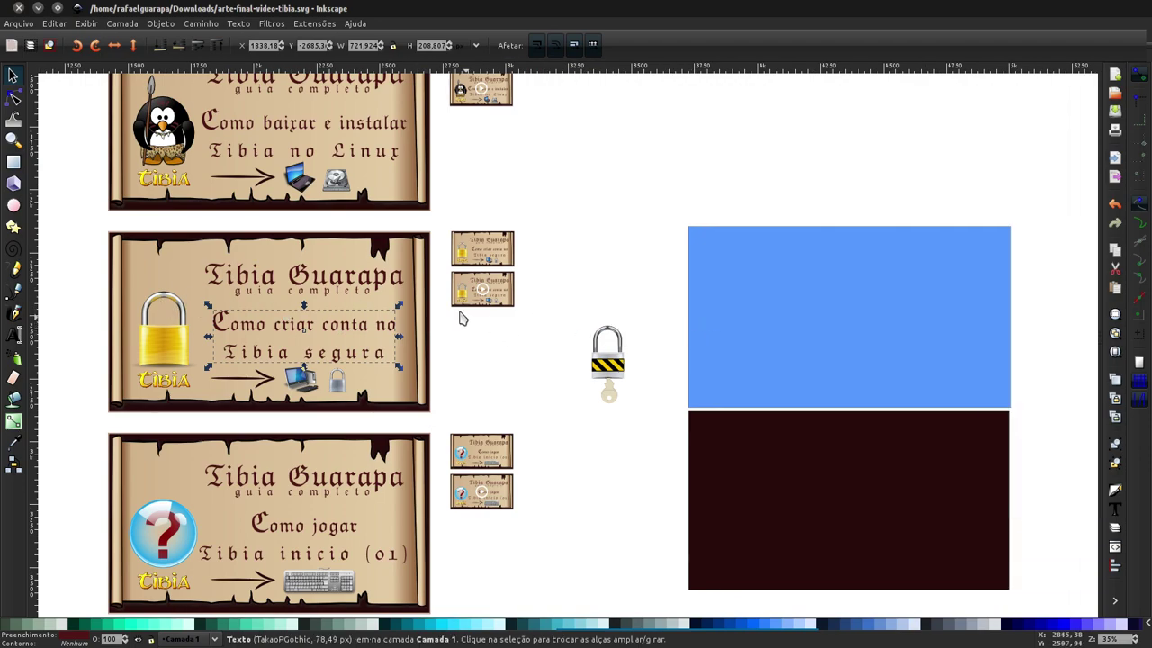
scroll(472, 241, up, 2)
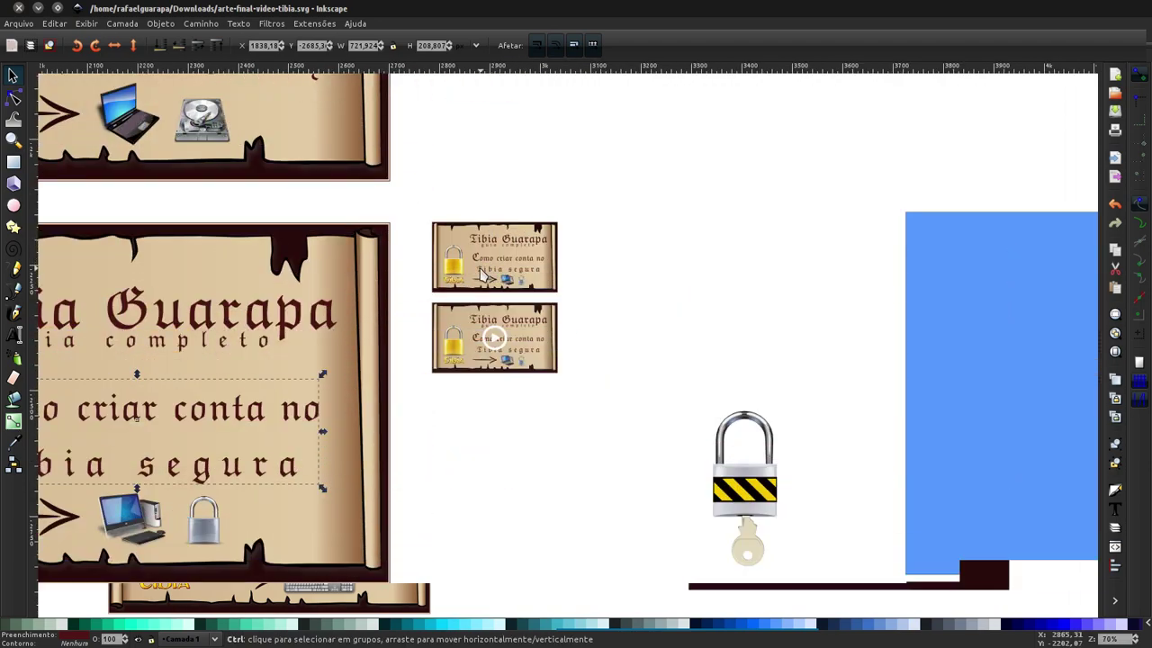
click(526, 272)
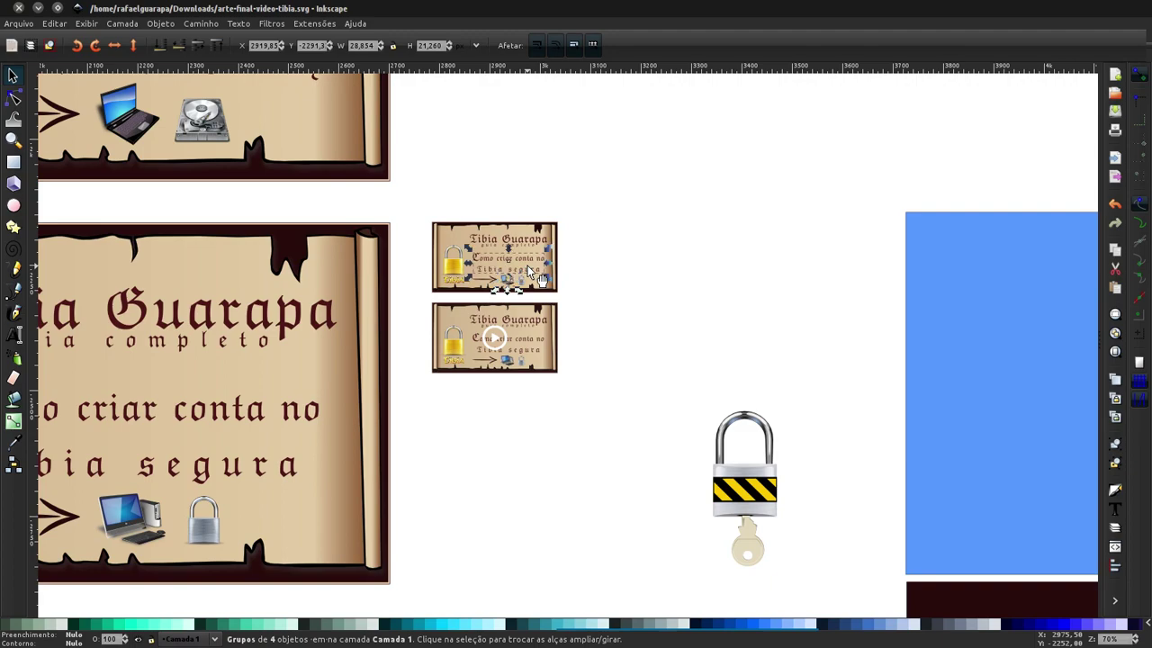
click(632, 288)
scroll(614, 289, down, 1)
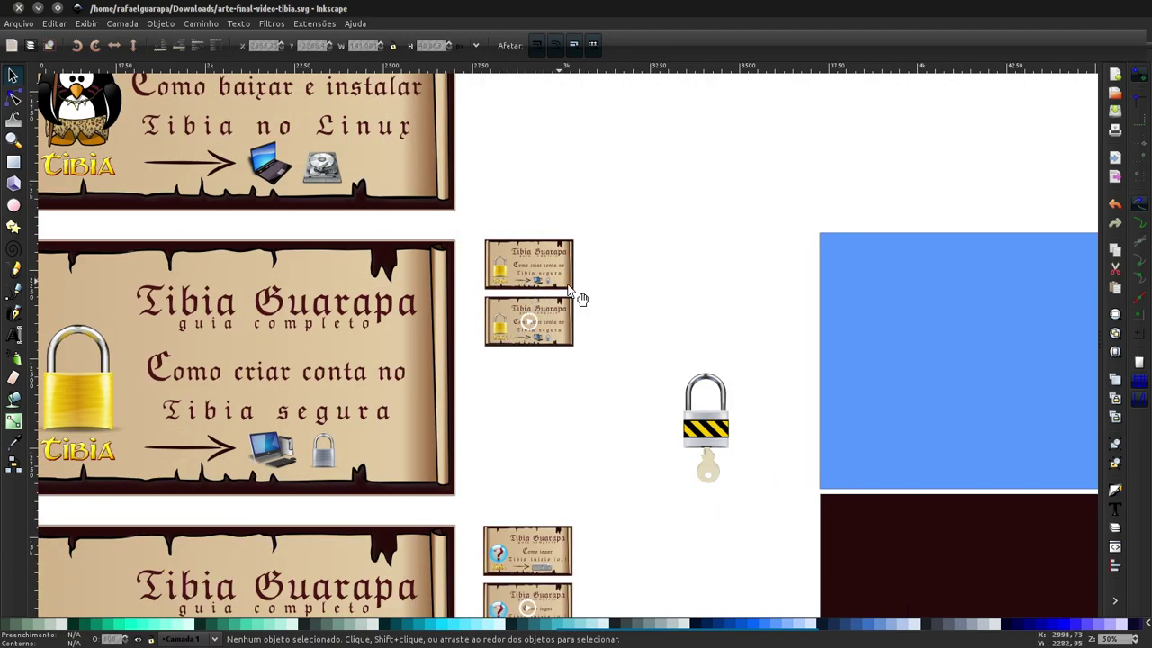
Step: Examine the padlock banner's thumbnails, including the play-button copy, and compare them with the full-size "Tibia Guarapa guia completo" artwork
scroll(625, 365, down, 1)
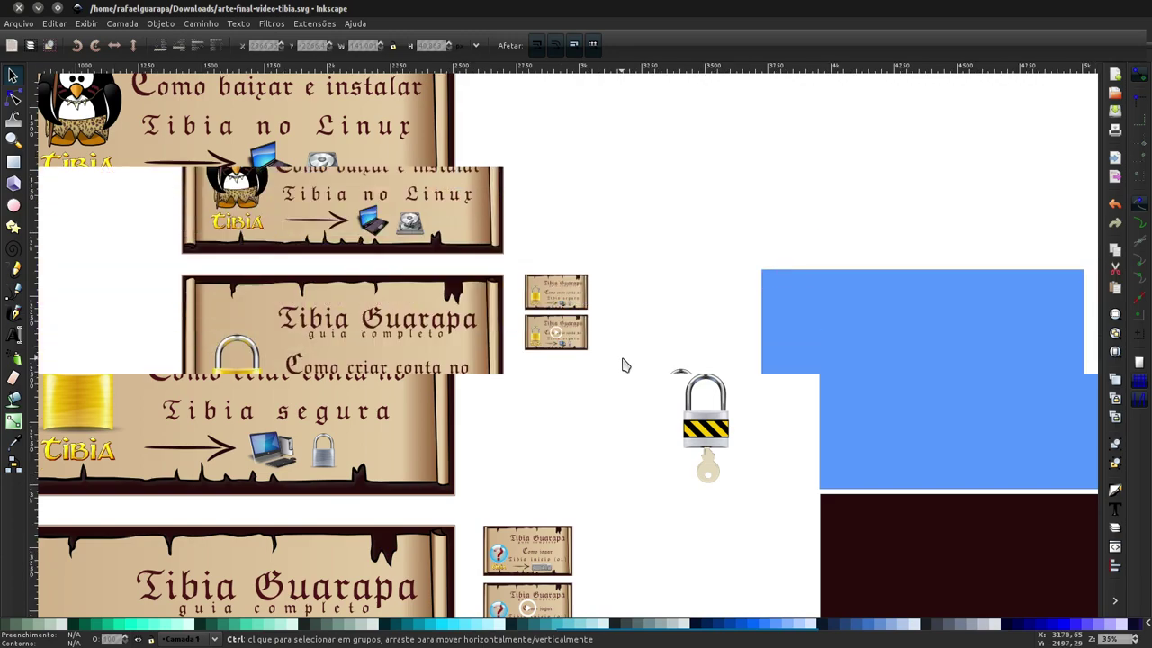
scroll(594, 355, up, 1)
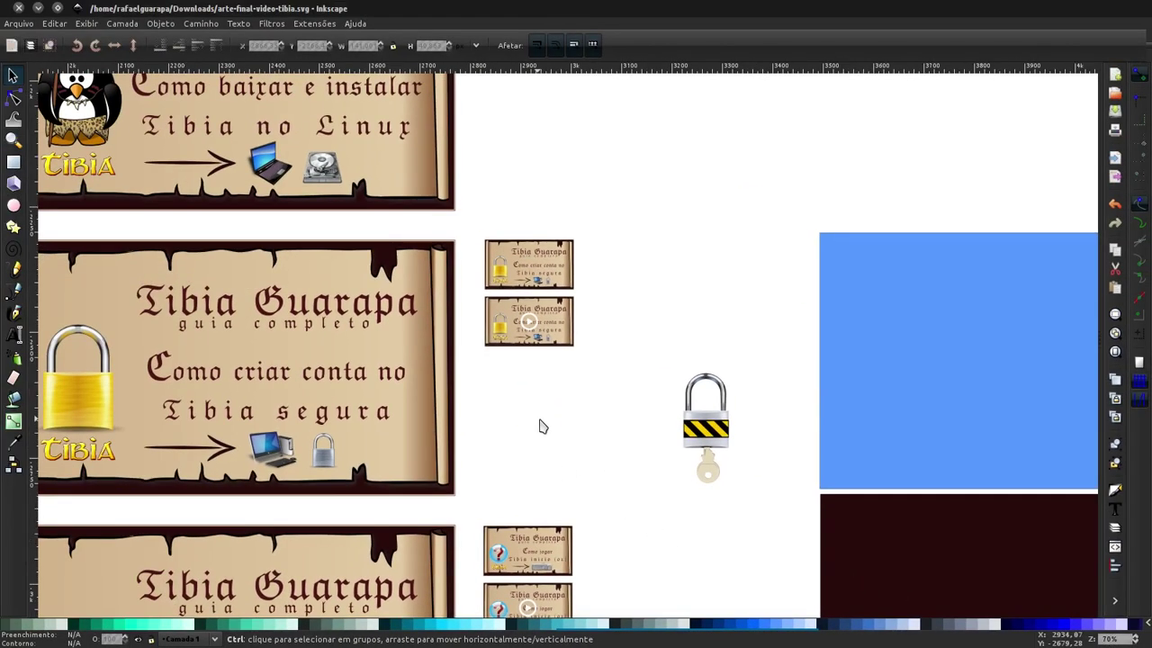
scroll(542, 425, up, 1)
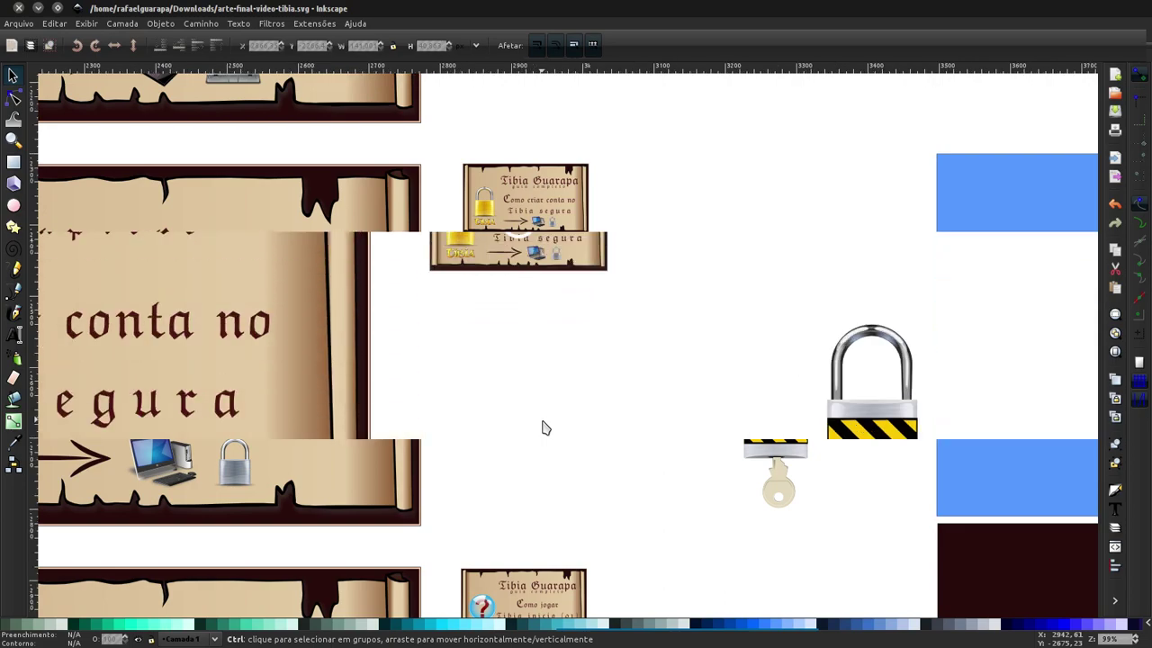
scroll(543, 427, up, 1)
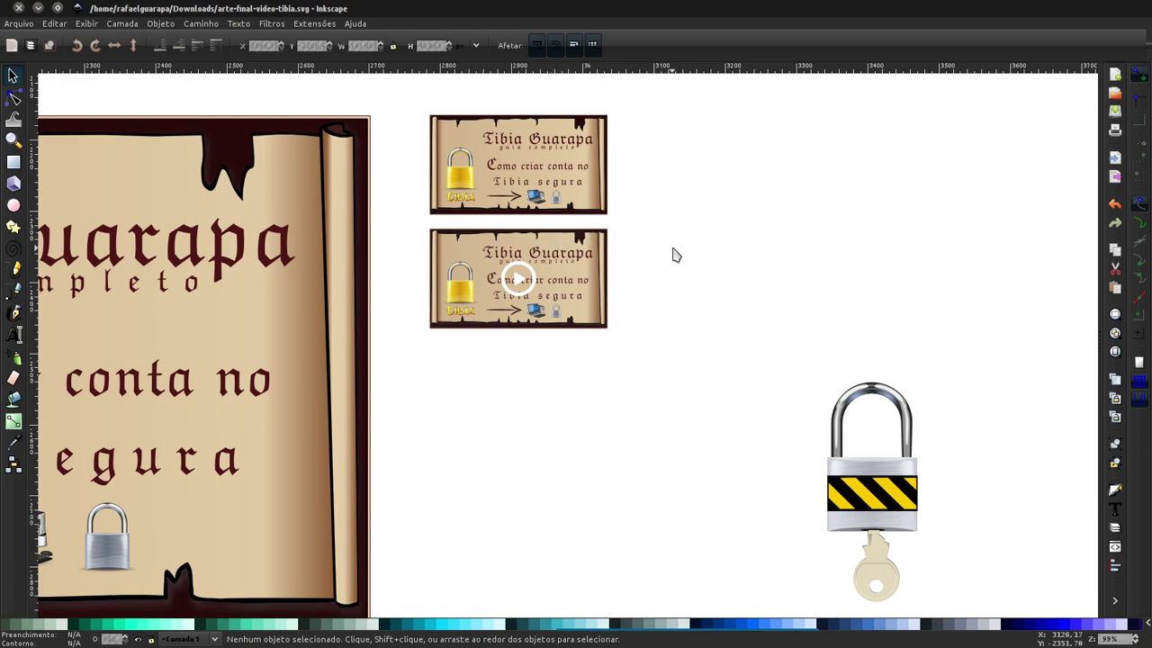
scroll(670, 253, up, 1)
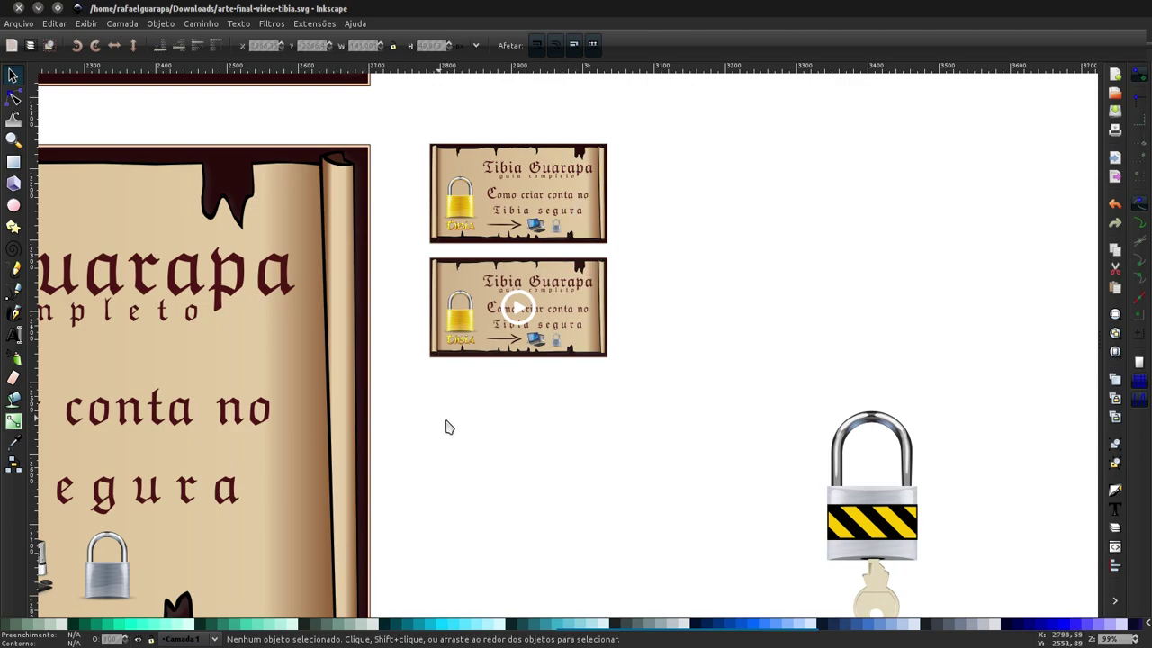
scroll(460, 453, left, 1)
scroll(460, 452, left, 3)
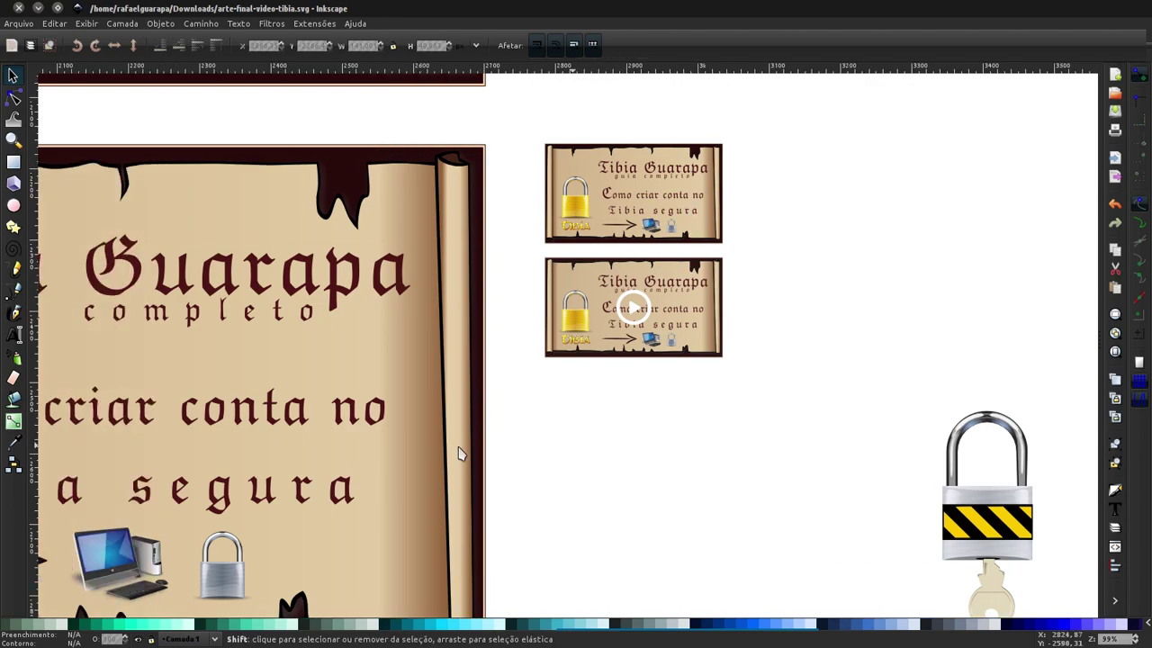
scroll(459, 452, left, 11)
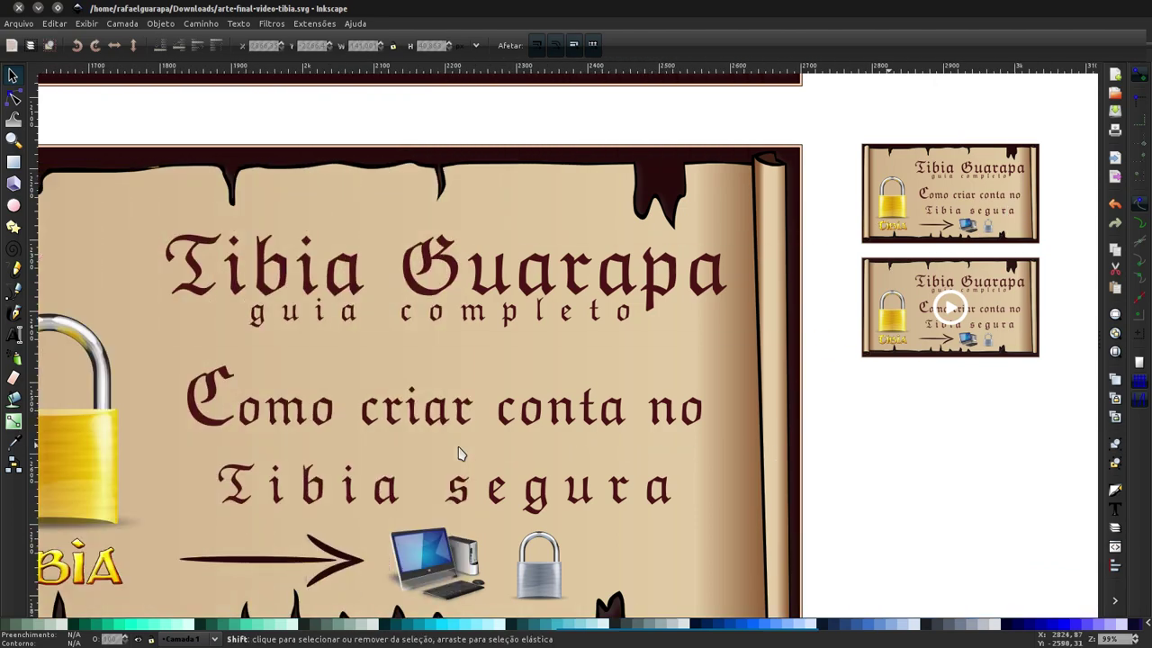
scroll(460, 452, left, 5)
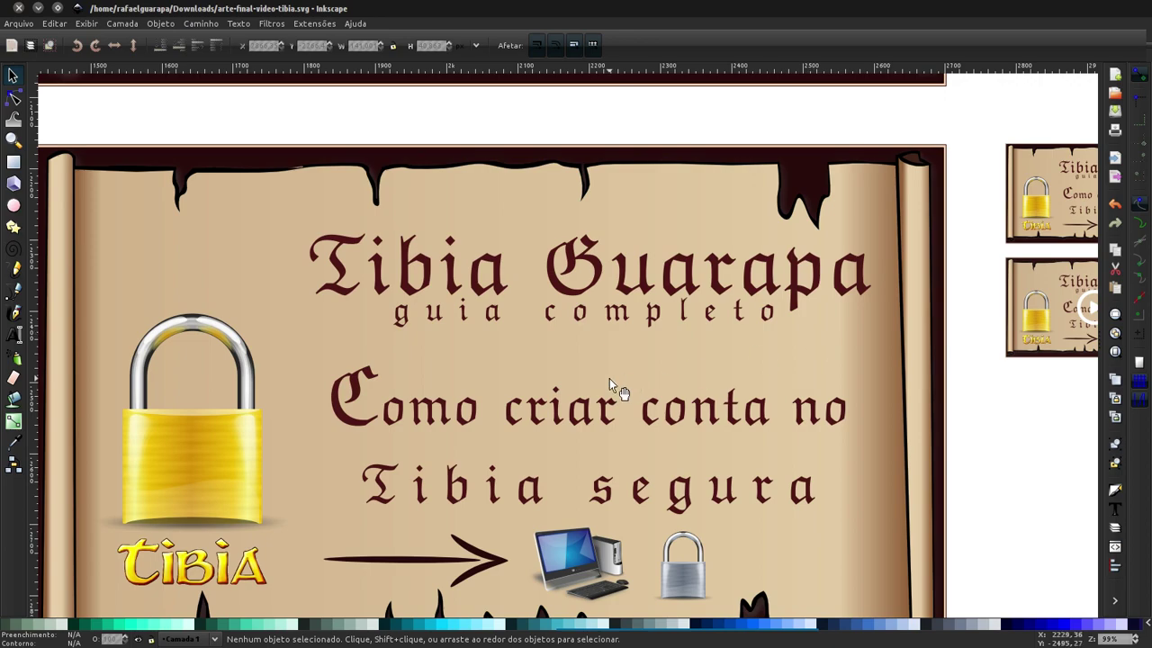
scroll(609, 378, down, 3)
scroll(504, 290, up, 2)
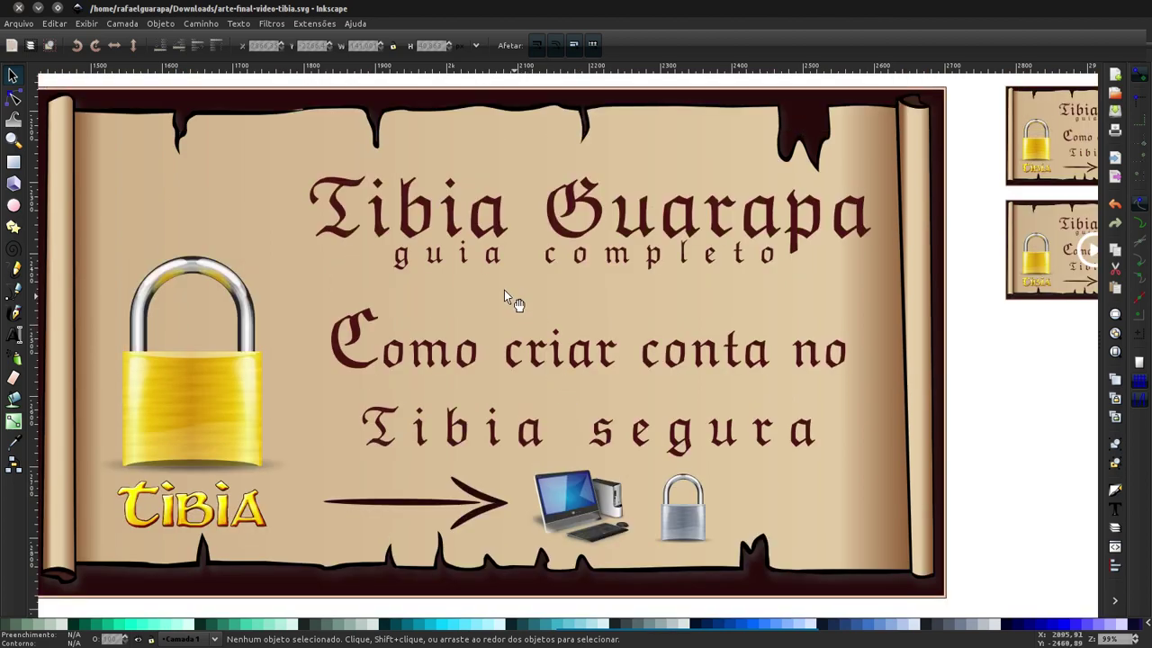
ctrl+scroll(583, 396, down, 1)
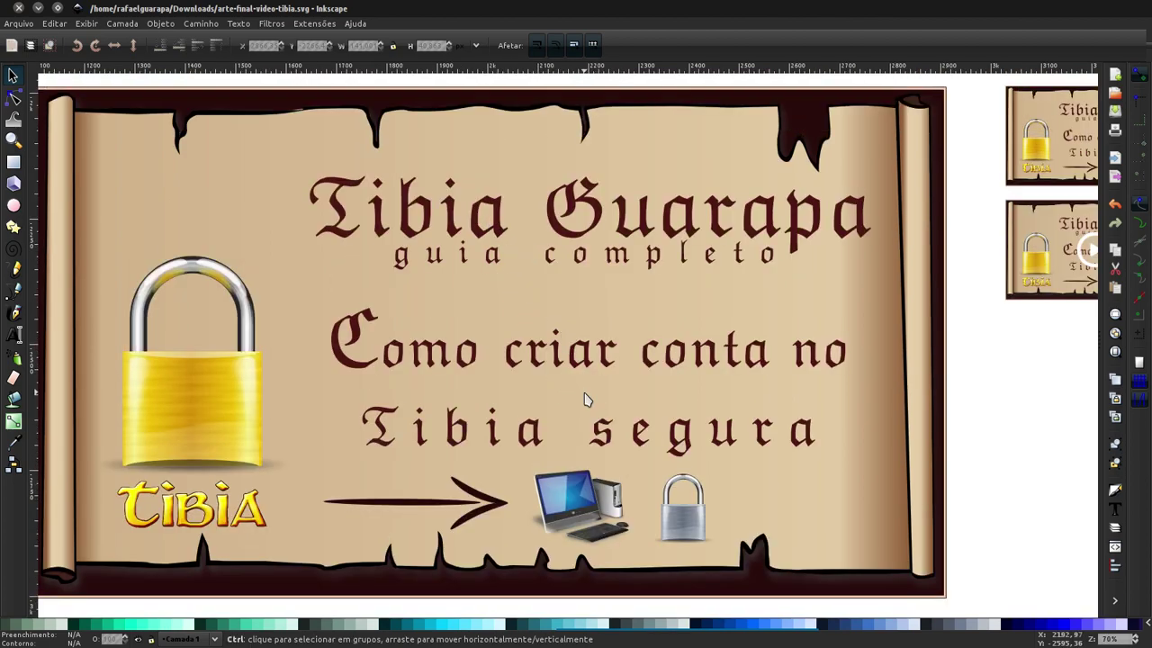
Step: Recolour the light blue 1280 by 720 px rectangle with a dark brown fill, and reselect the rectangle
scroll(739, 356, right, 8)
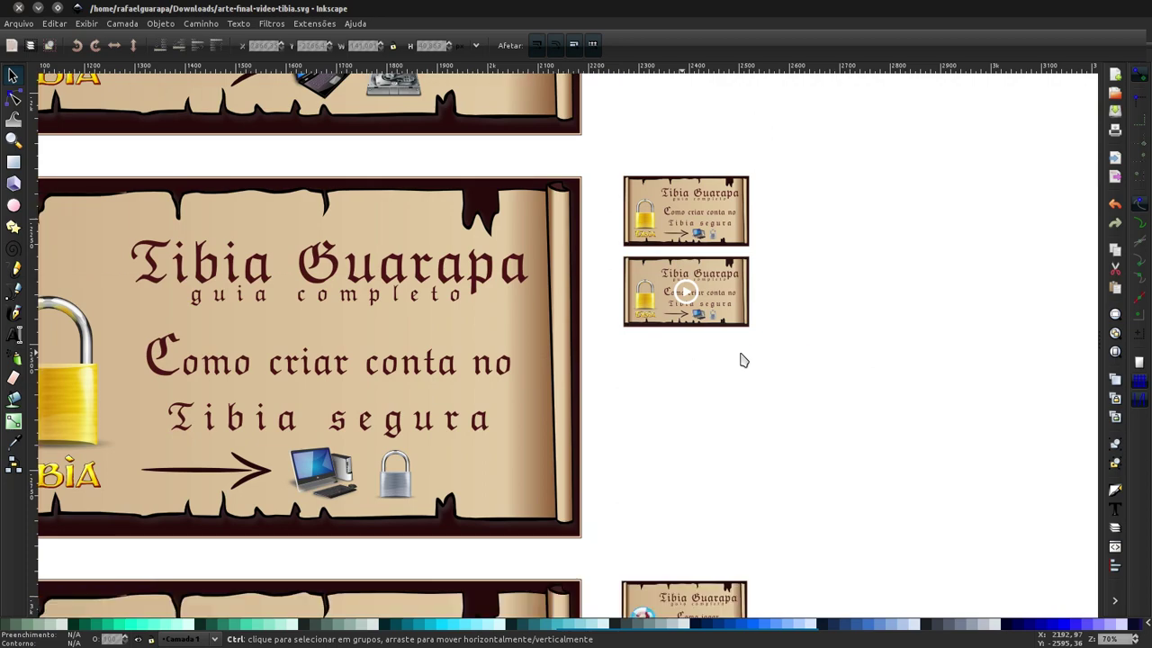
scroll(743, 360, right, 10)
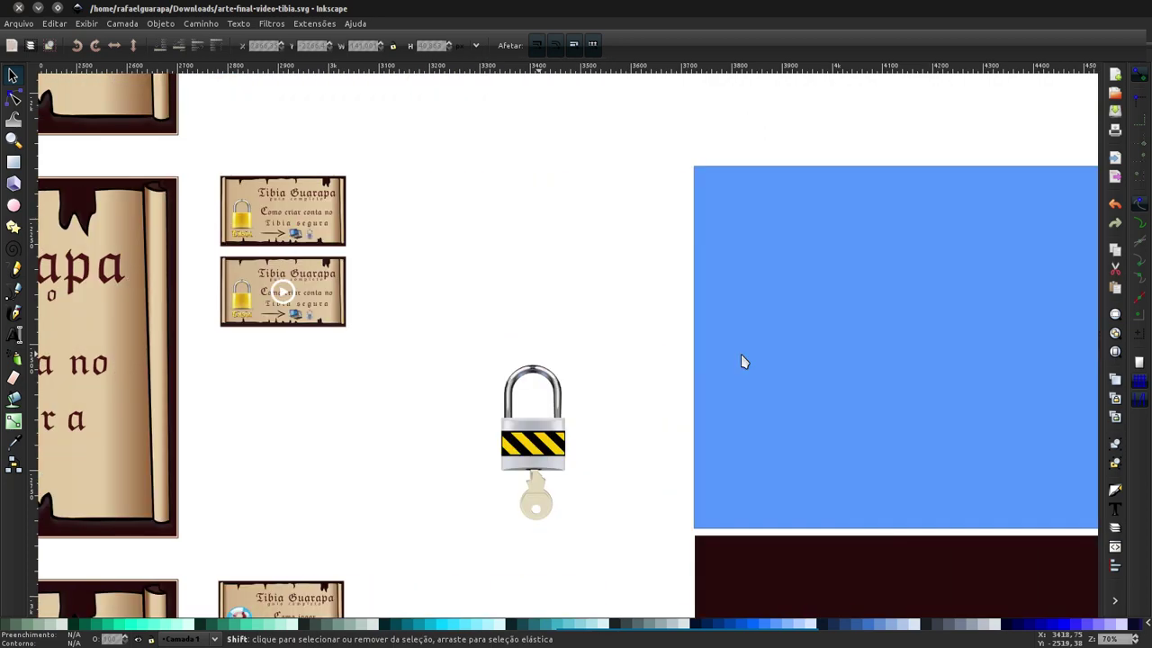
scroll(740, 360, right, 5)
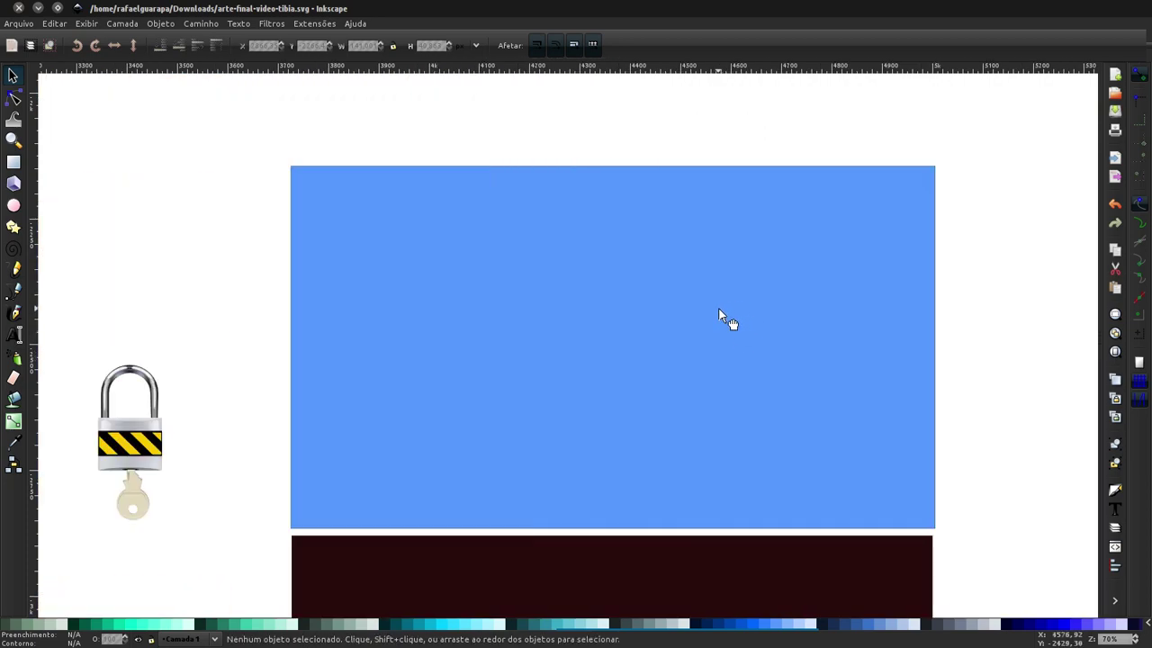
click(727, 319)
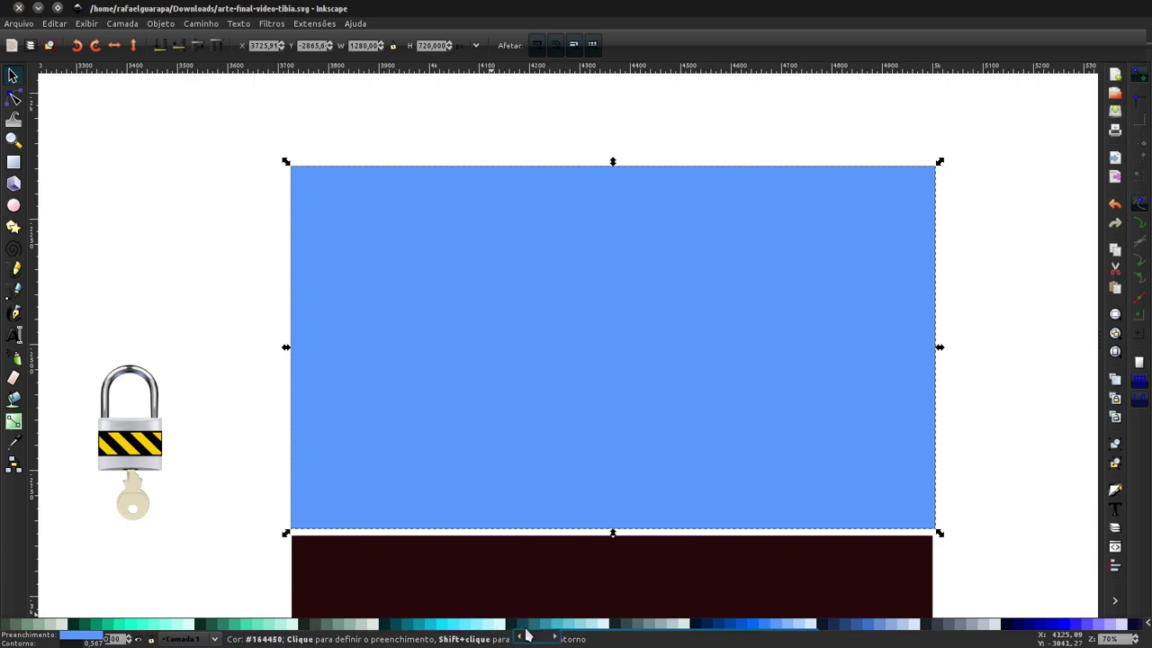
scroll(504, 624, down, 5)
scroll(576, 624, up, 10)
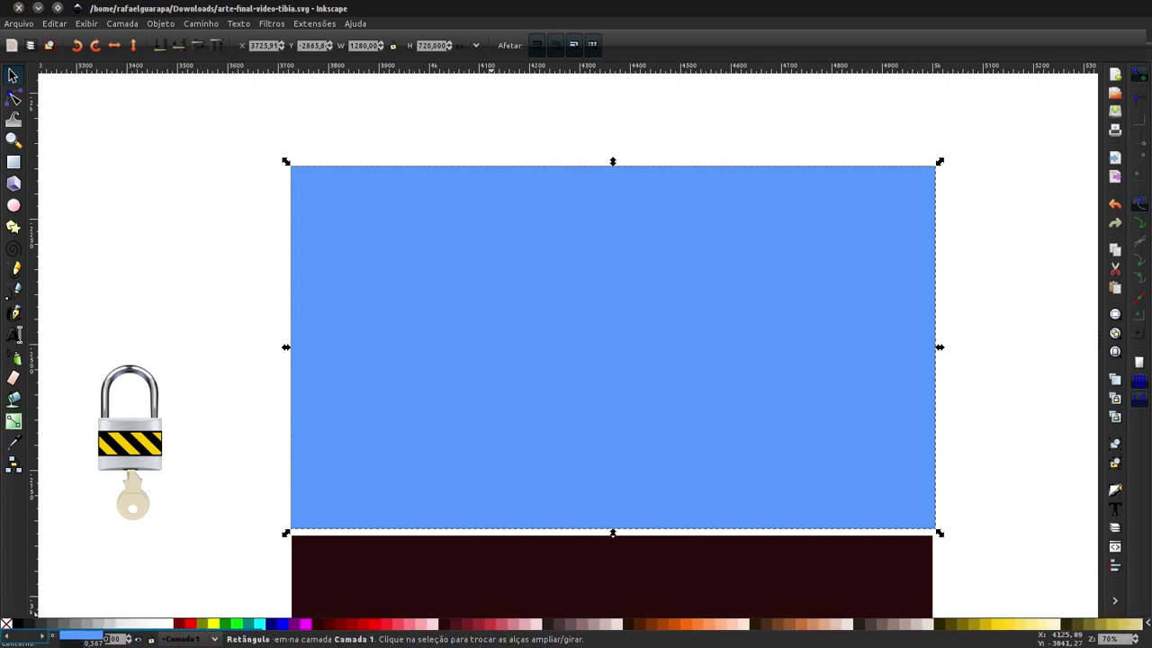
click(834, 624)
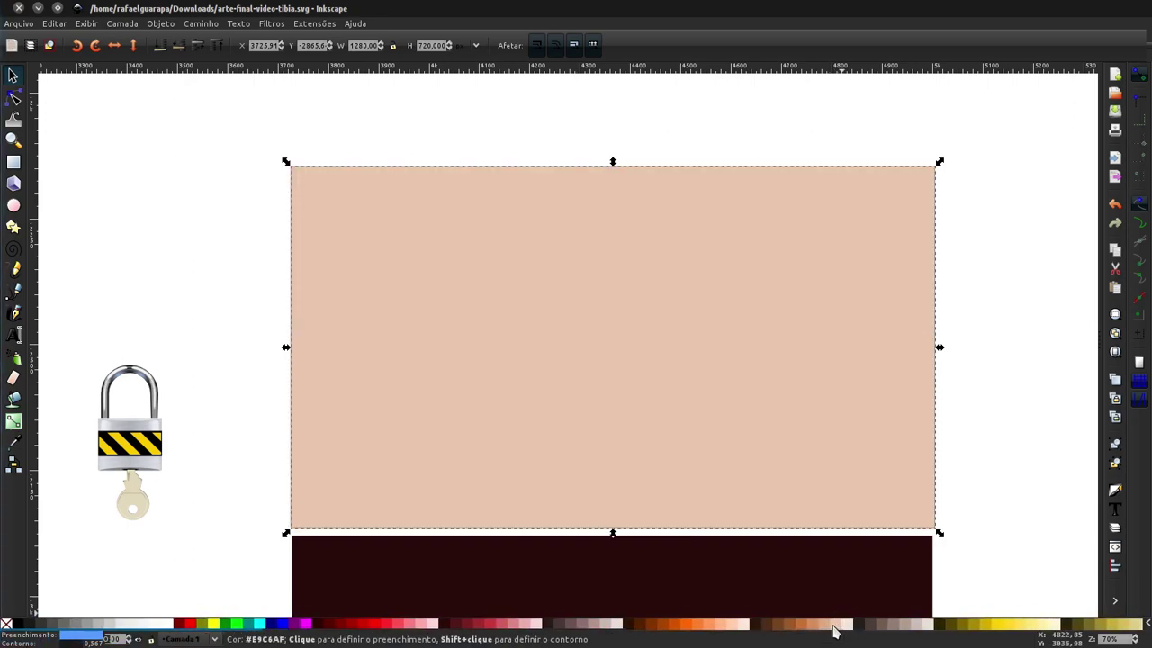
click(821, 624)
click(810, 625)
click(799, 624)
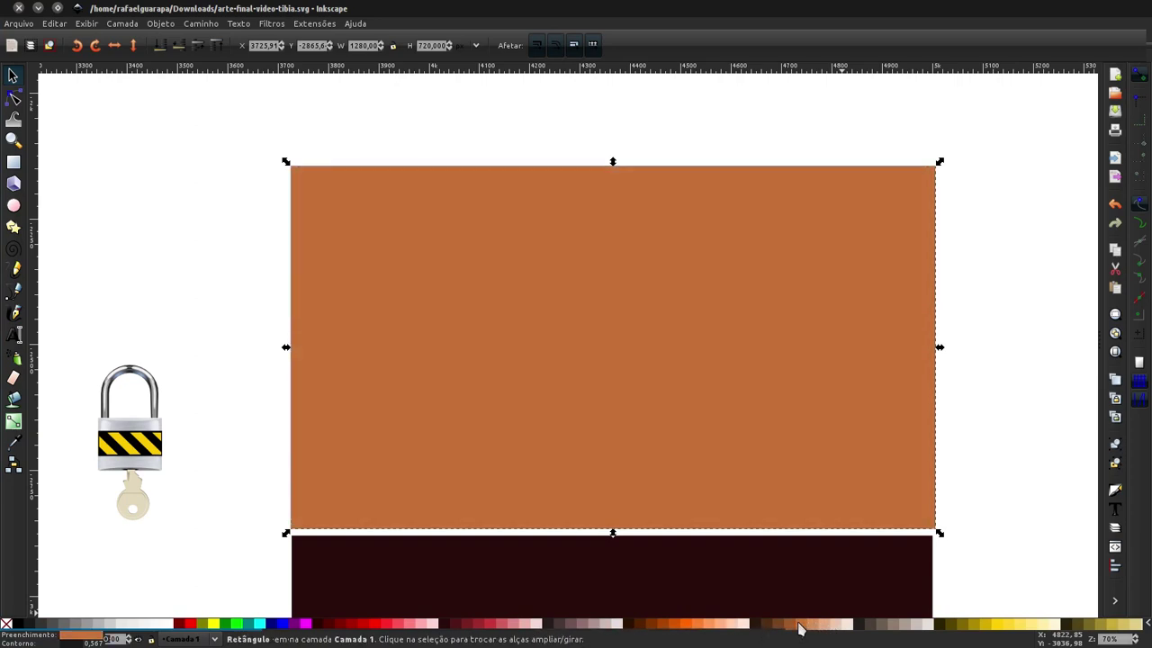
click(770, 625)
click(760, 625)
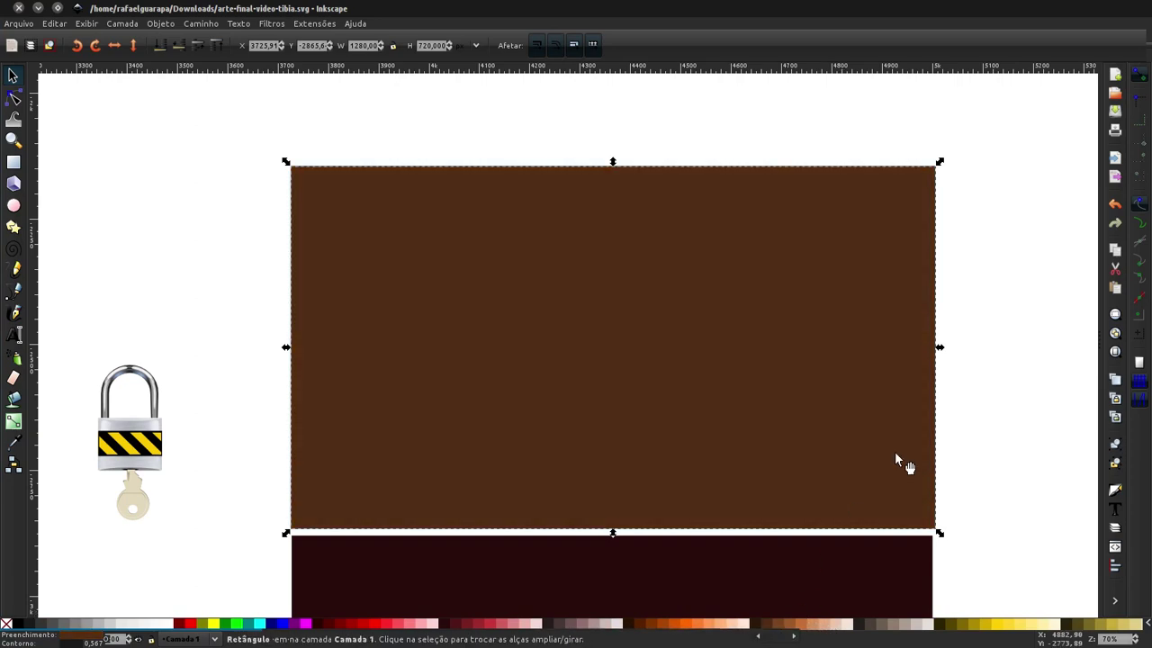
click(978, 401)
click(699, 447)
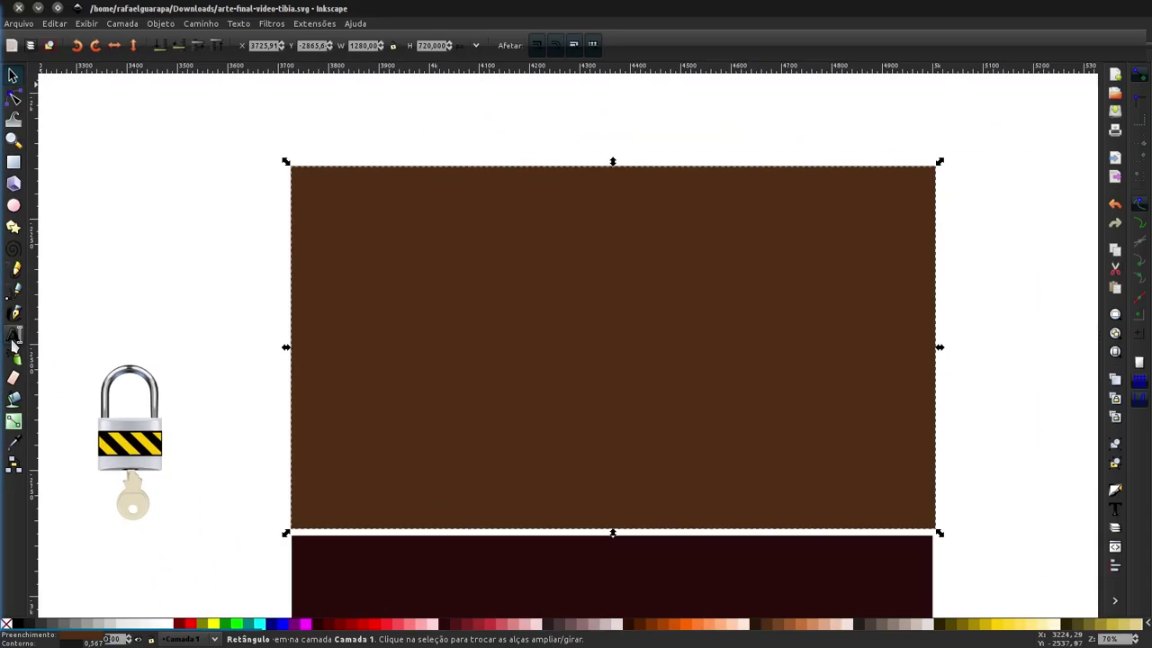
Step: Add the text "Tibia Guarapa" in Liberation Mono size 12 on the upper part of the brown rectangle, and shift it slightly right
click(12, 338)
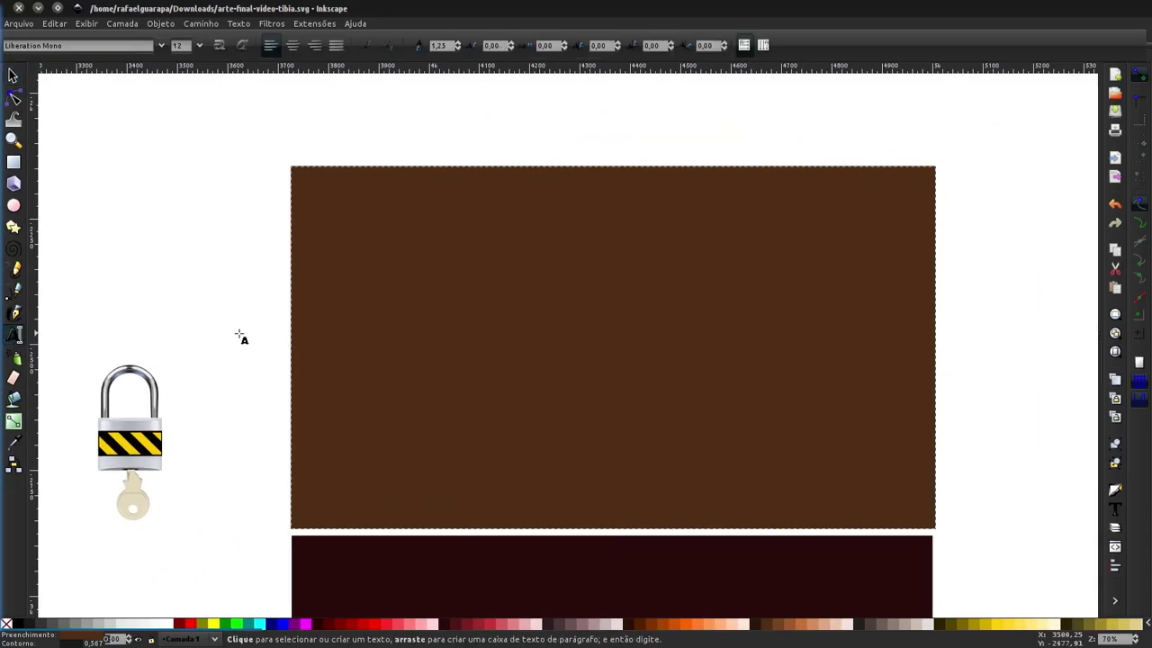
click(355, 280)
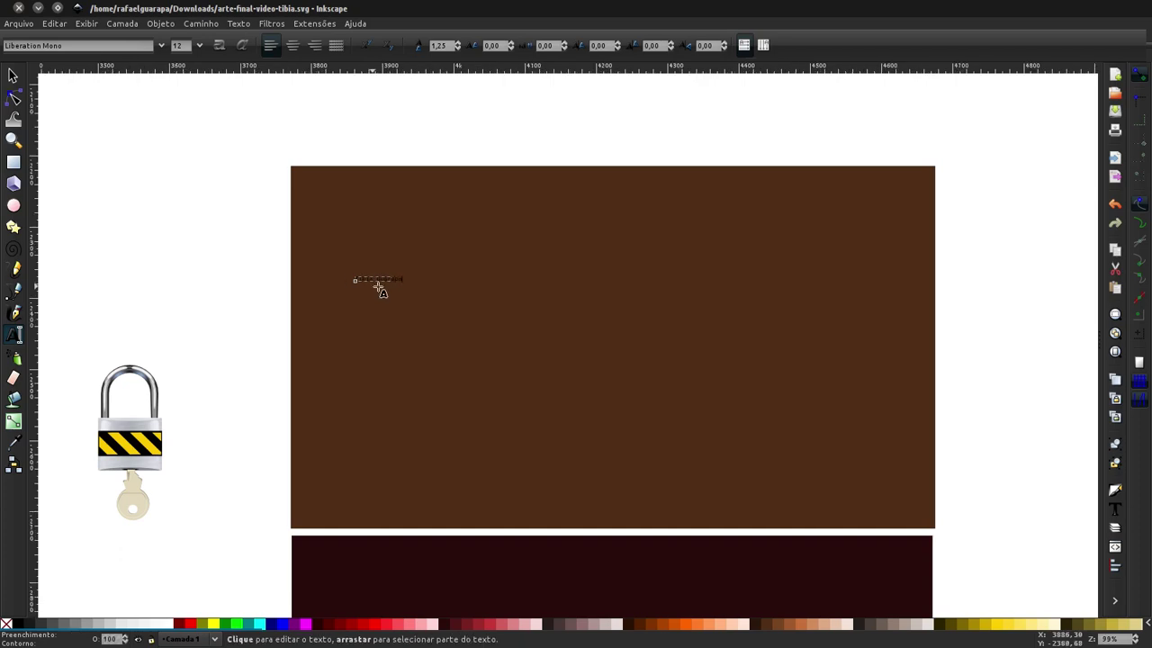
scroll(378, 288, up, 1)
scroll(378, 288, up, 2)
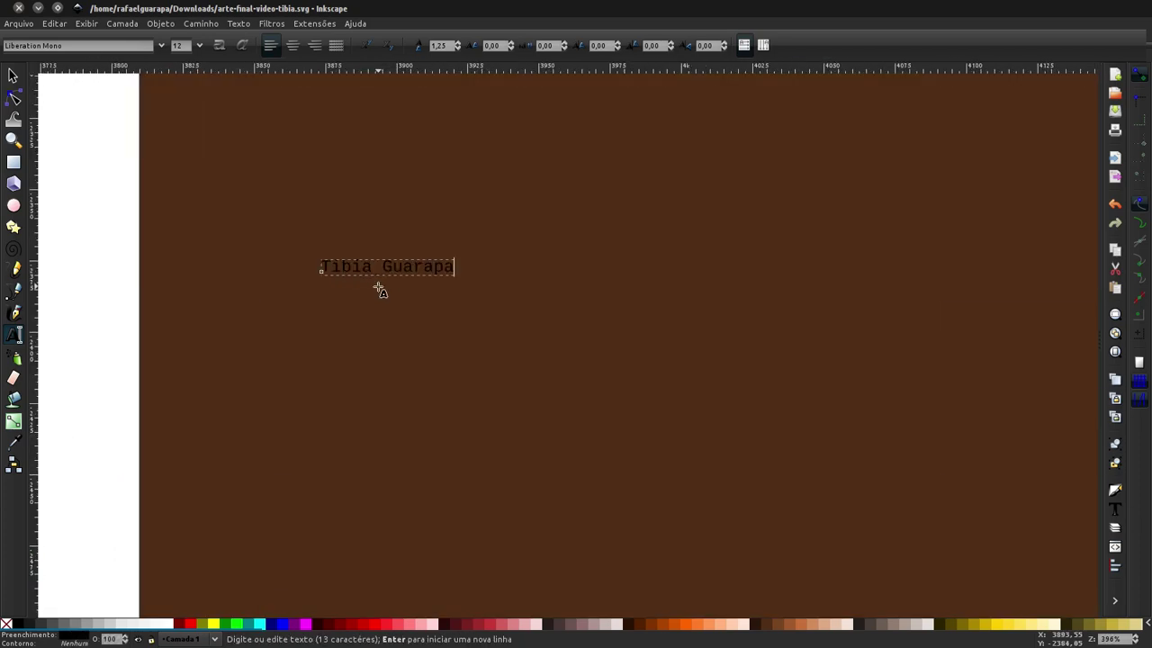
scroll(378, 288, up, 2)
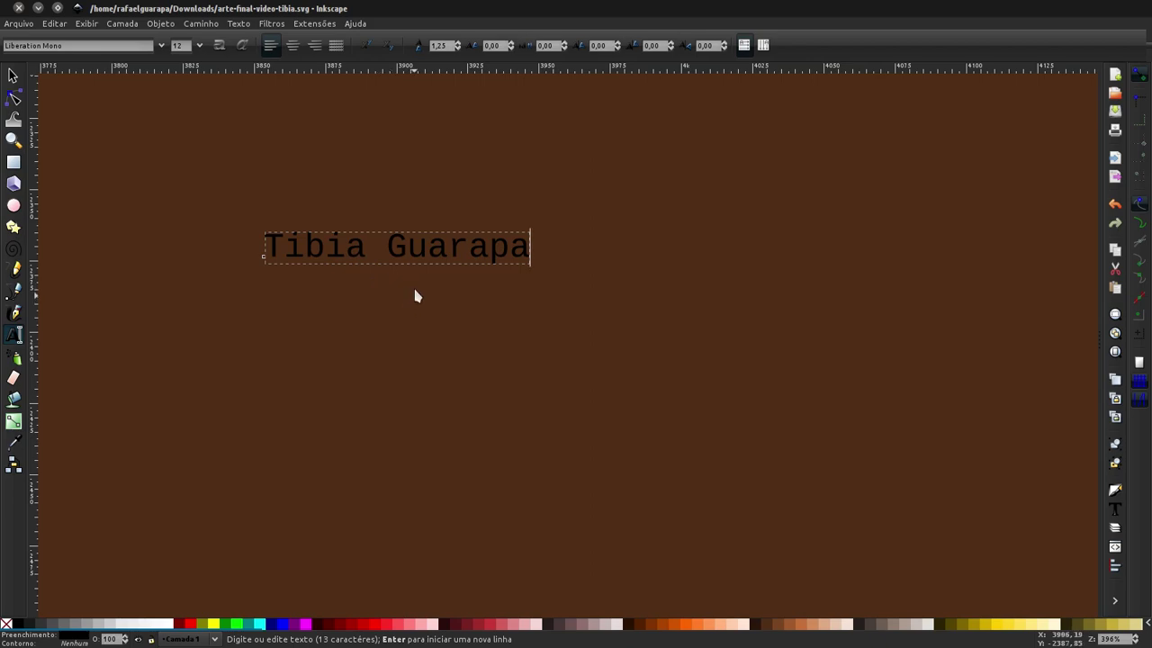
key(F1)
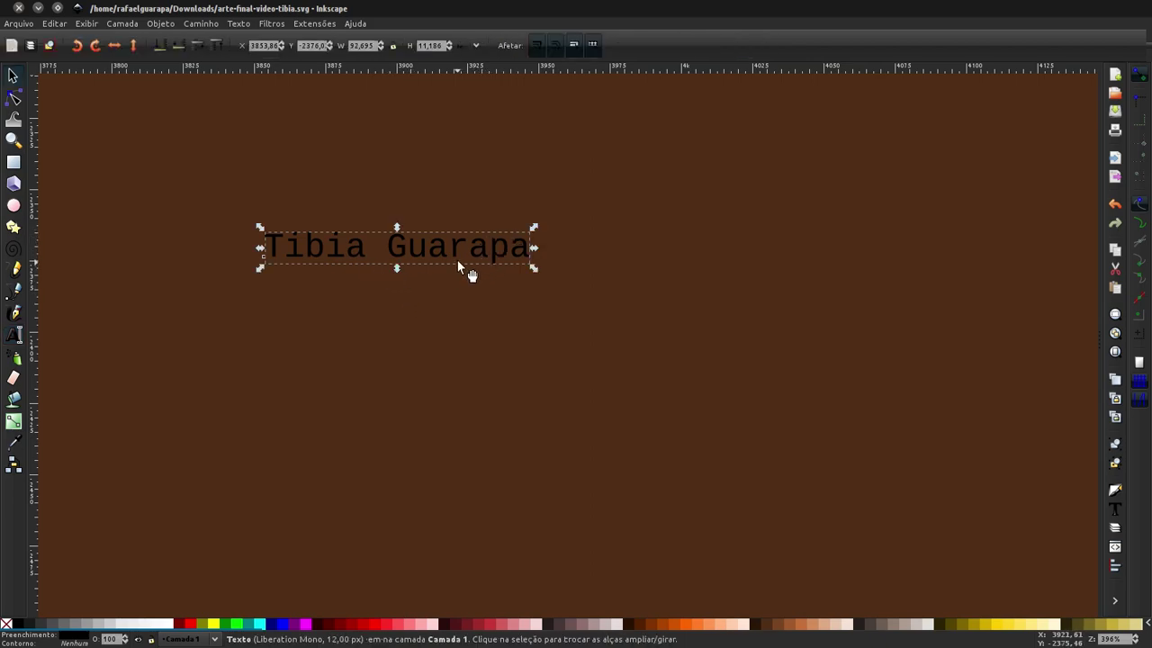
drag(458, 259, 564, 265)
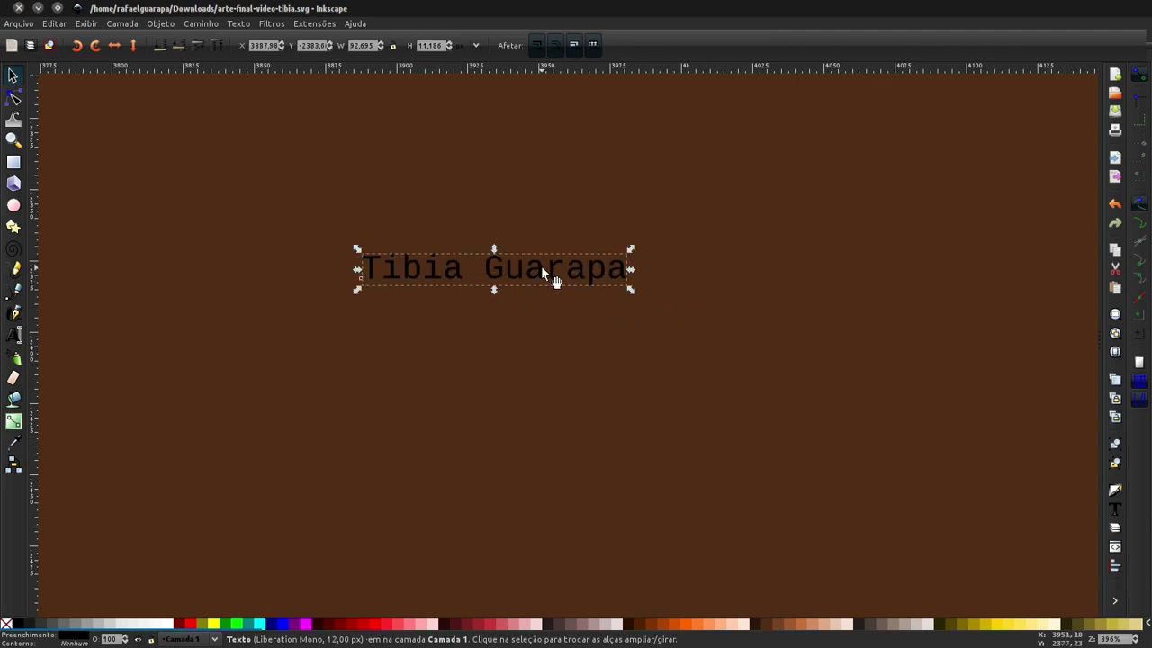
click(542, 267)
double_click(536, 271)
scroll(536, 272, down, 2)
double_click(535, 272)
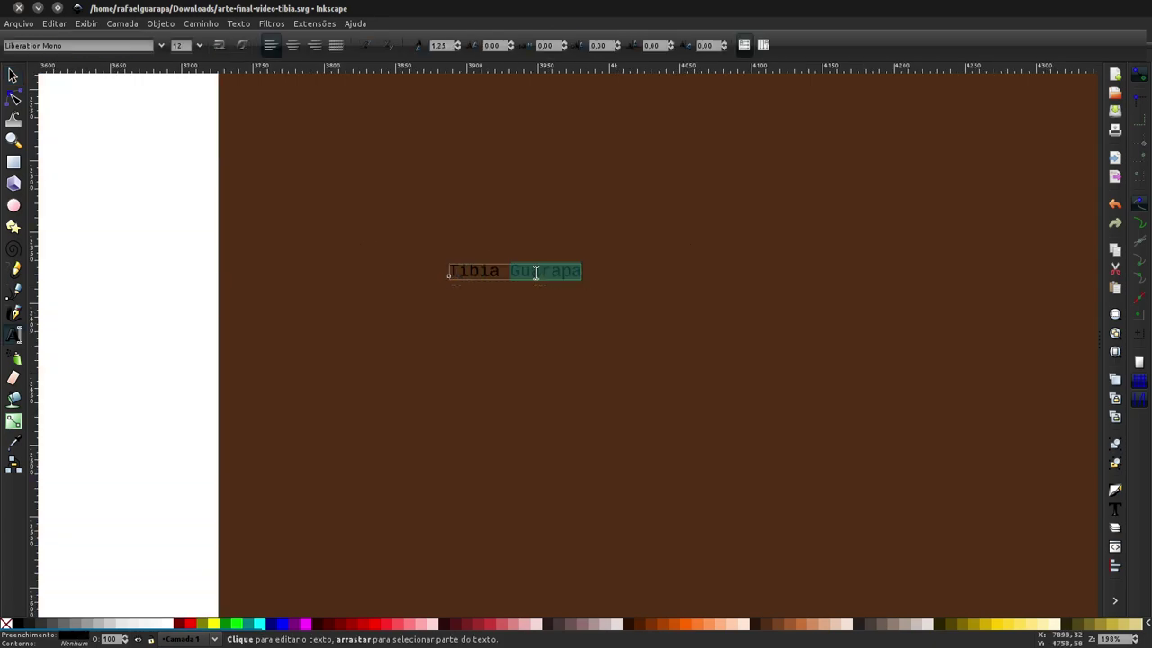
click(510, 272)
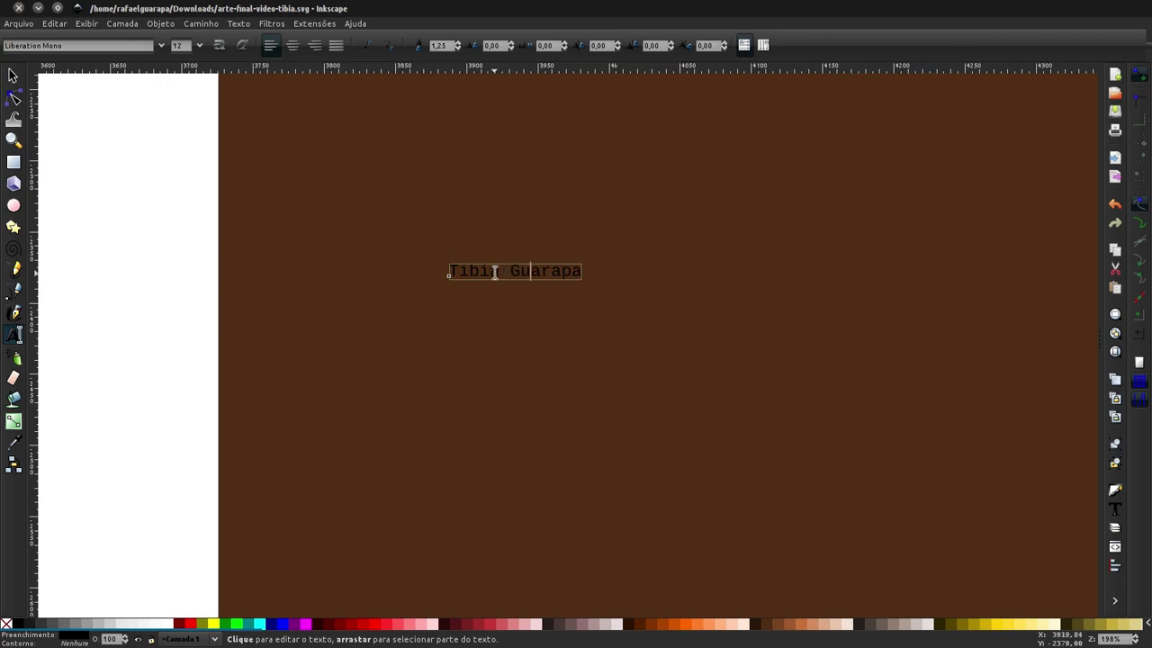
key(Left)
key(Left)
key(F1)
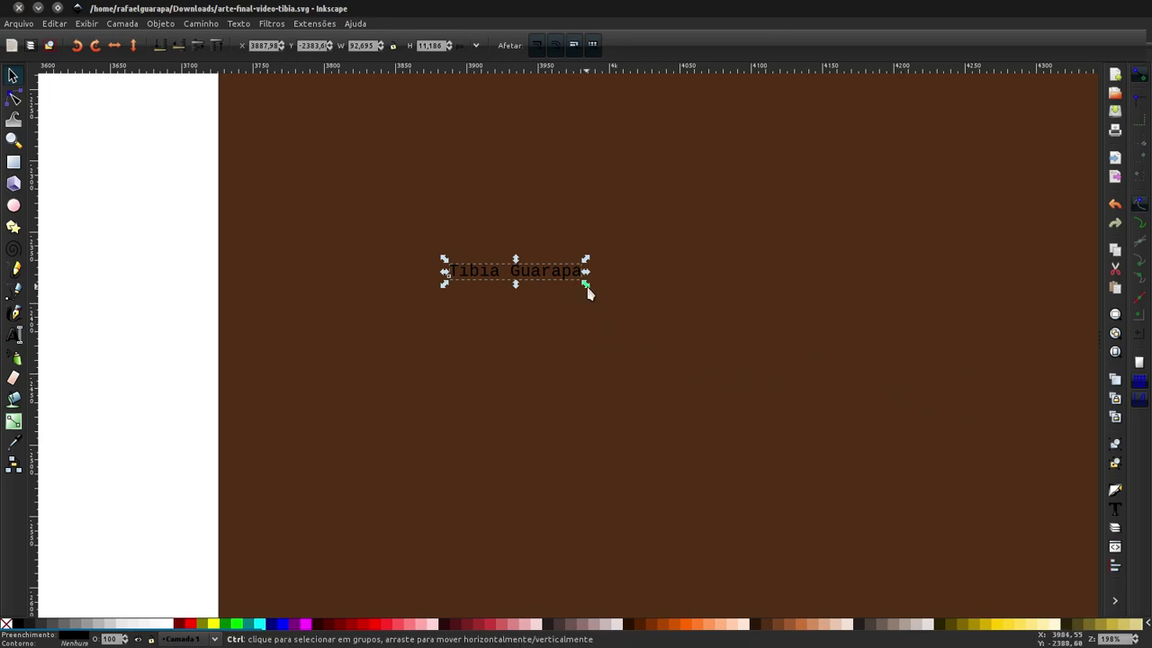
Step: Enlarge the "Tibia Guarapa" text proportionally to about 870 px wide and 105 px high
drag(588, 292, 1073, 494)
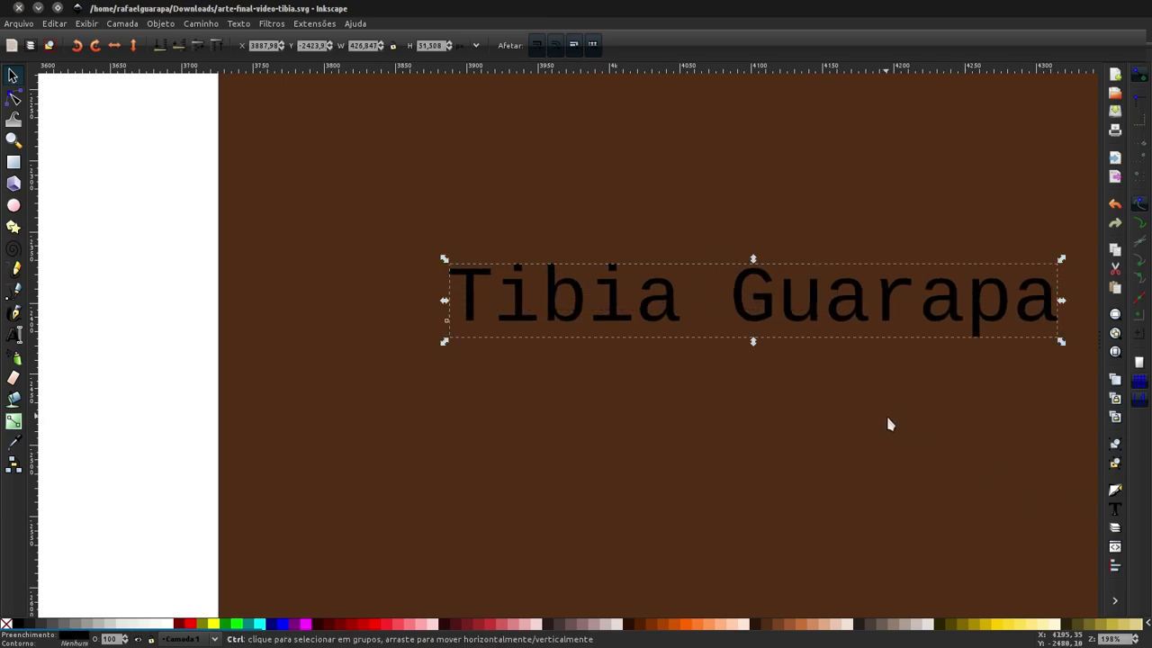
scroll(886, 423, down, 2)
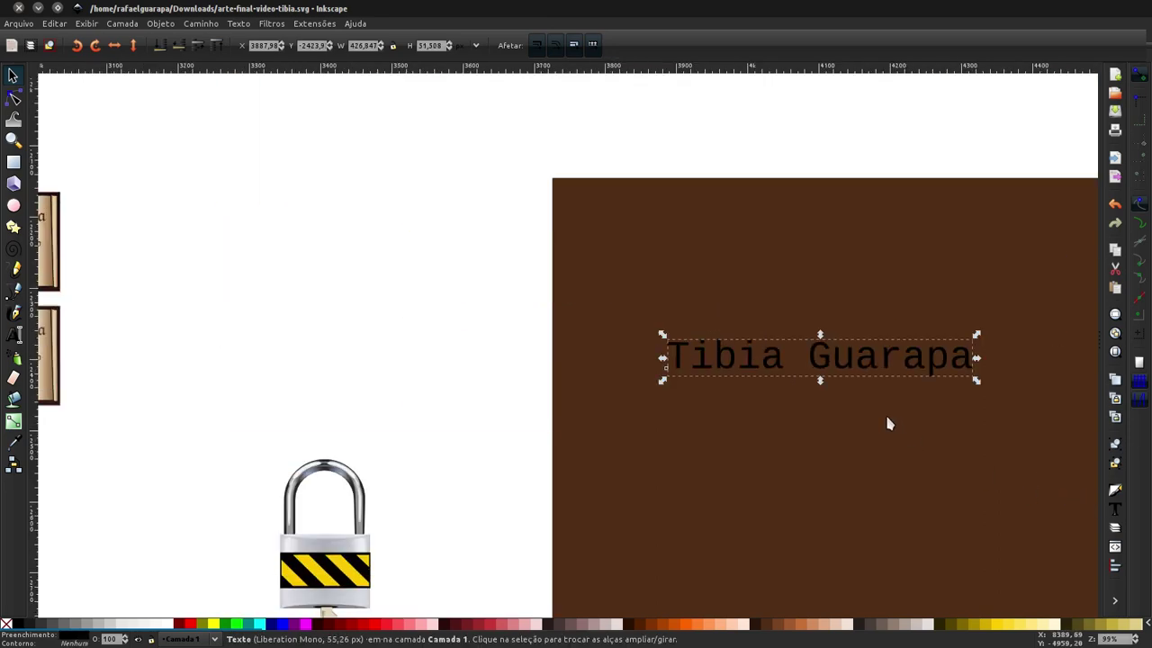
scroll(887, 423, right, 8)
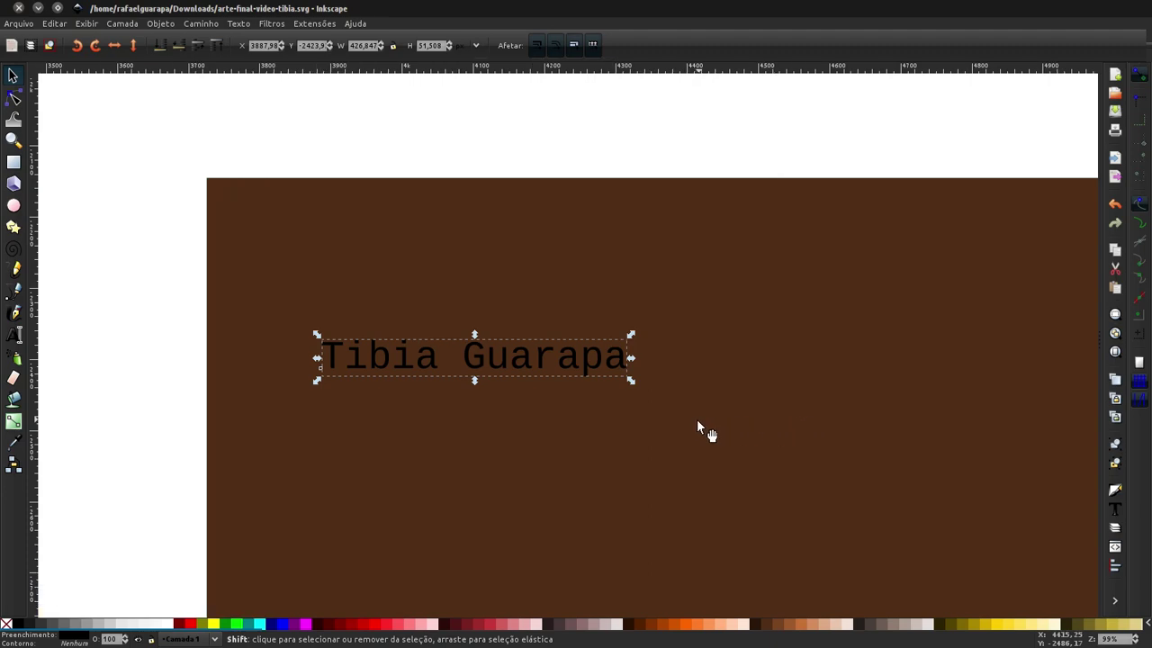
scroll(697, 420, right, 1)
scroll(626, 432, down, 1)
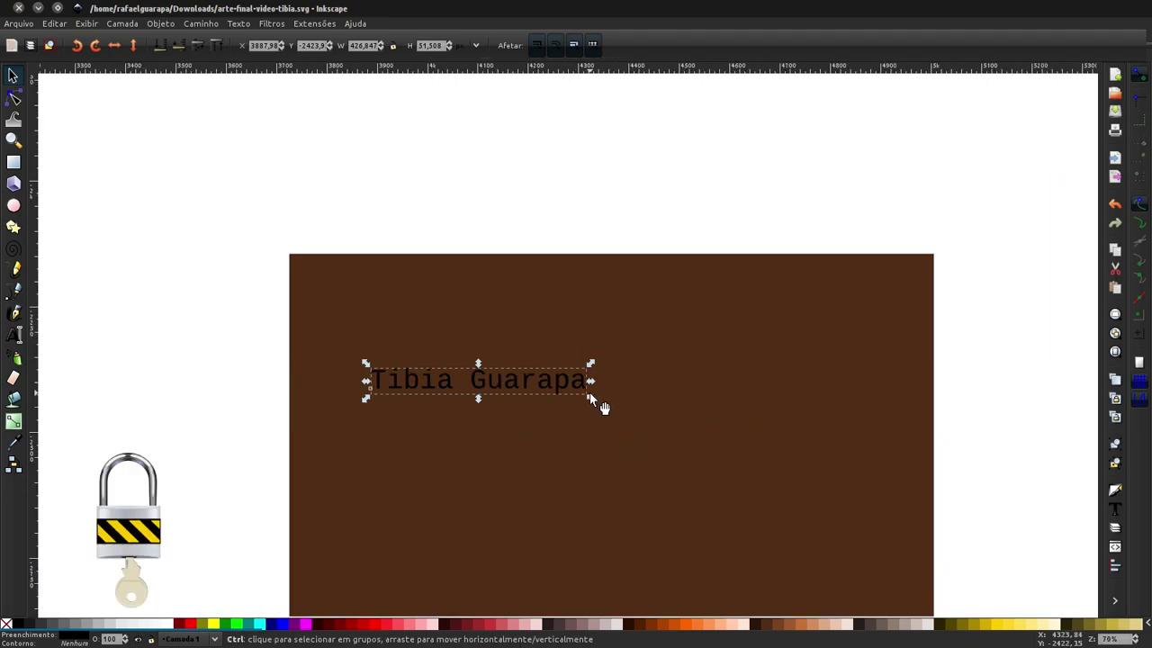
drag(590, 396, 774, 455)
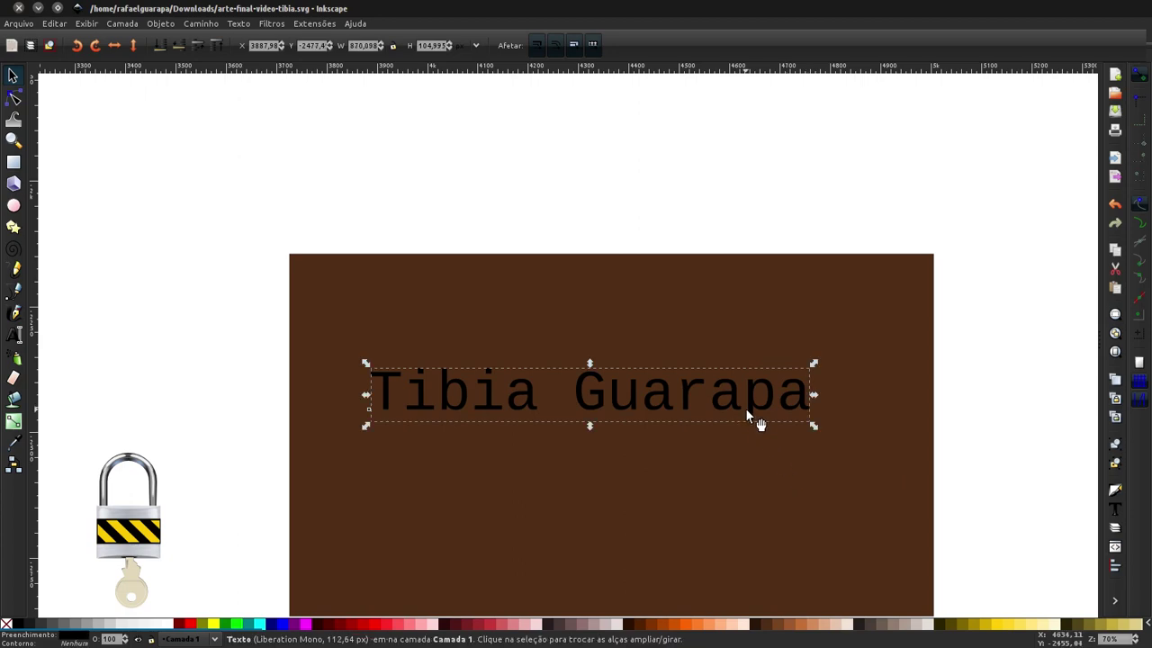
Step: Move the "Tibia Guarapa" title up near the brown rectangle's upper edge and fill it with light peach-brown
drag(748, 415, 743, 327)
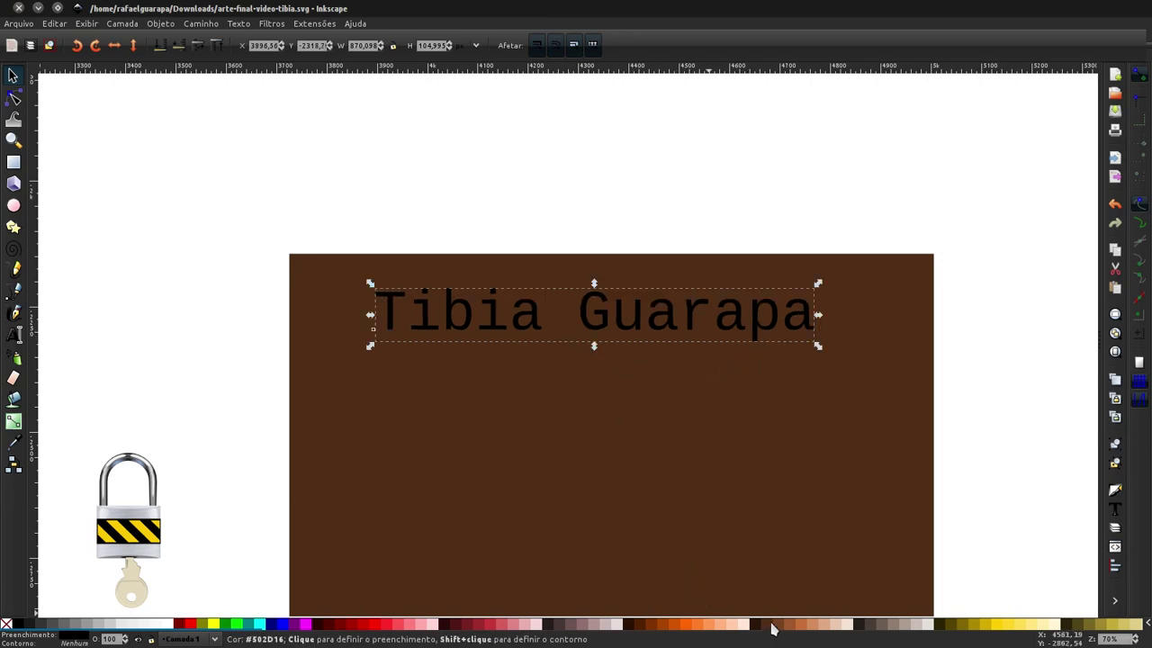
click(802, 623)
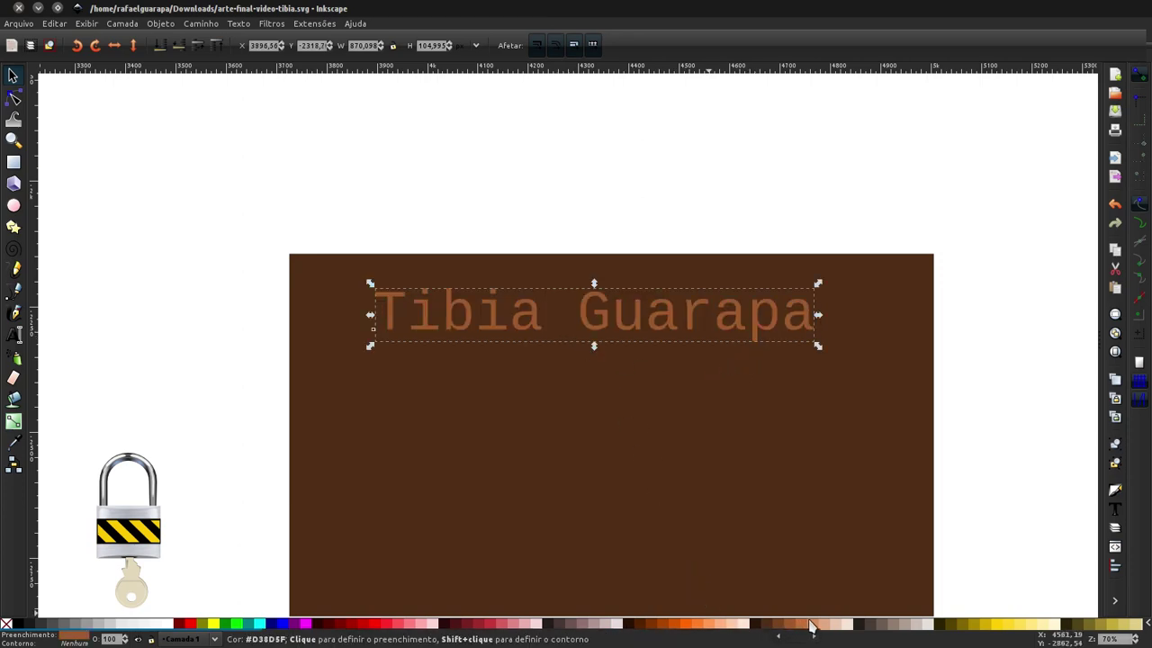
click(813, 624)
click(830, 623)
click(1008, 431)
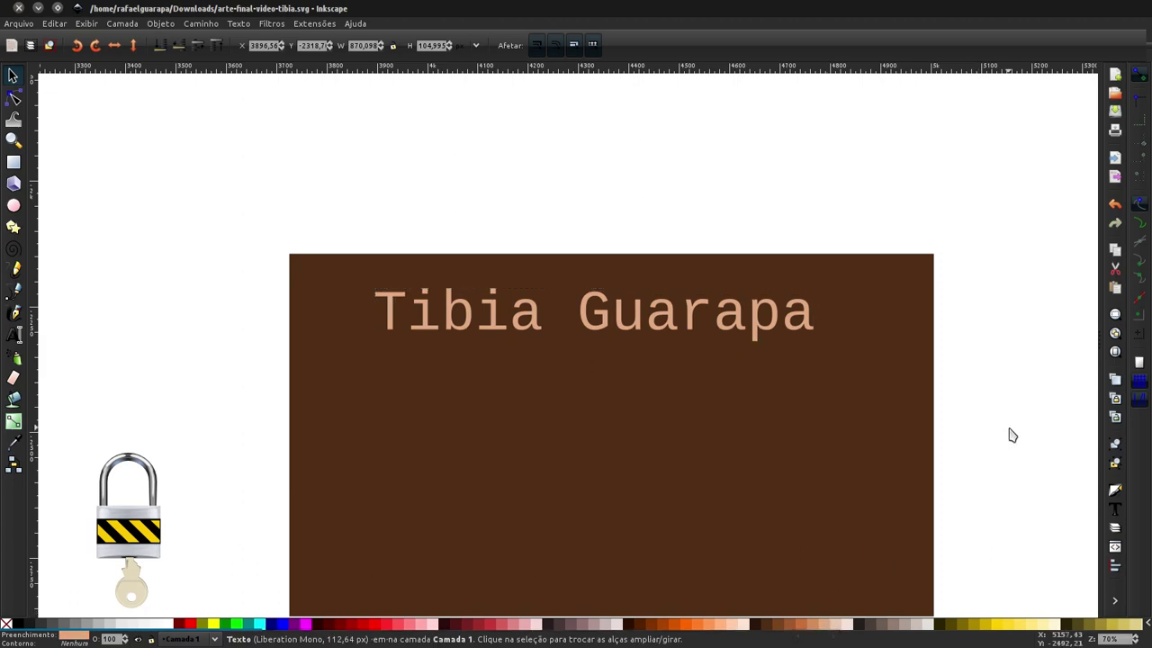
Step: Shift the "Tibia Guarapa" title slightly right to centre it horizontally on the brown rectangle, and clear the selection
click(705, 316)
drag(689, 312, 701, 315)
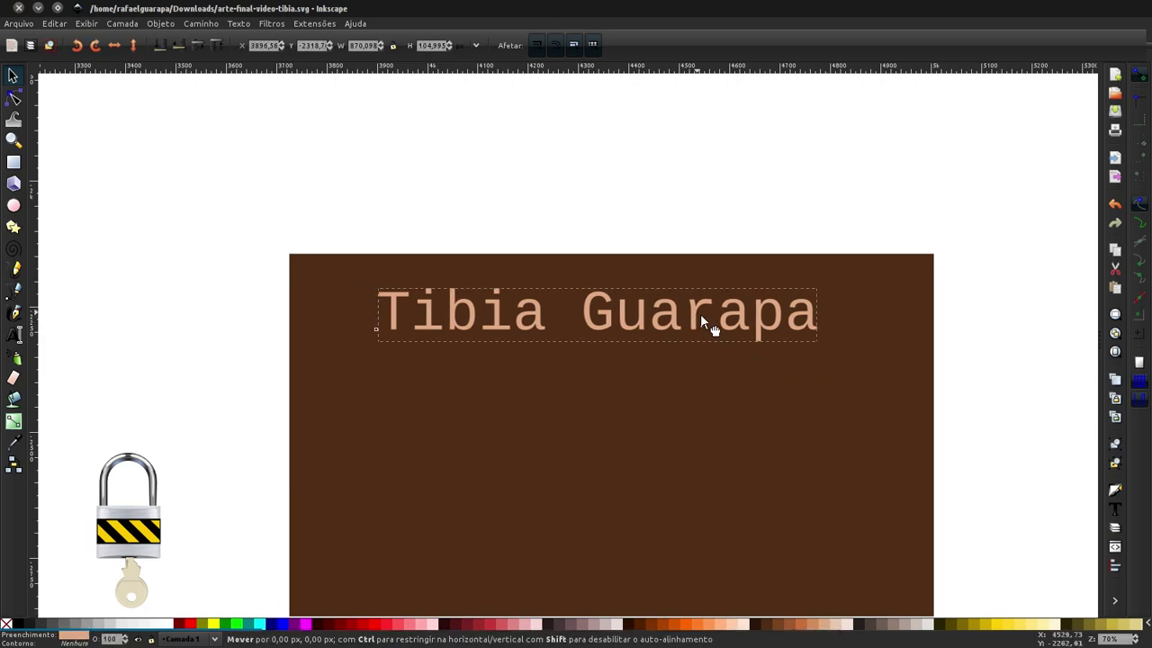
drag(754, 513, 756, 515)
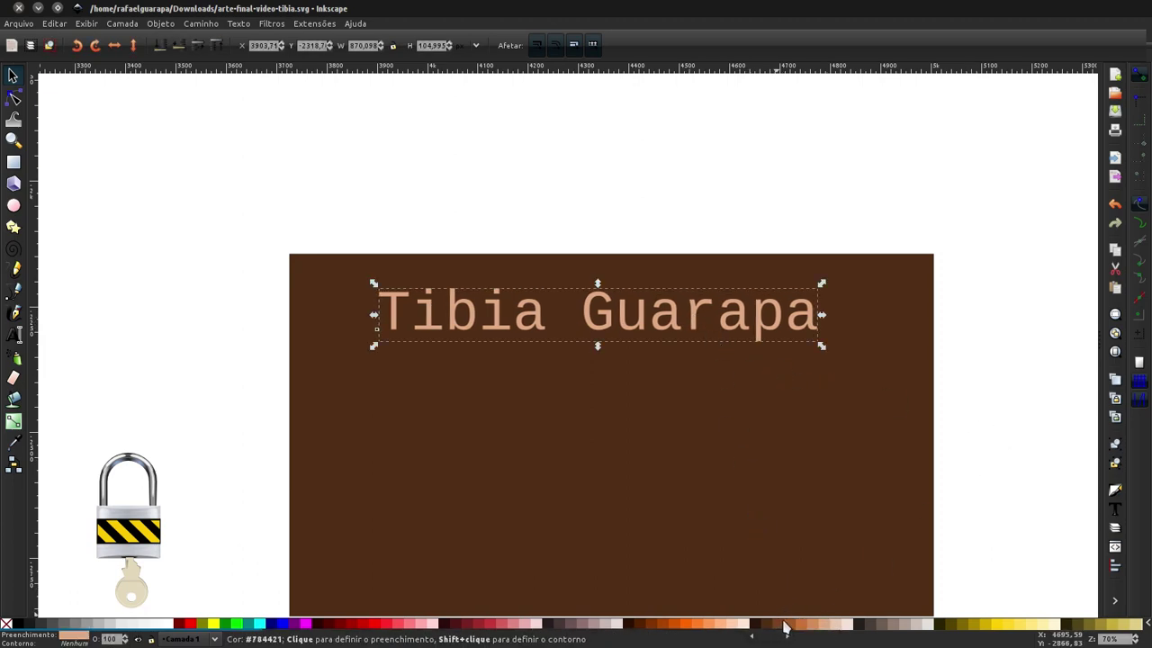
click(1026, 301)
click(786, 419)
click(697, 333)
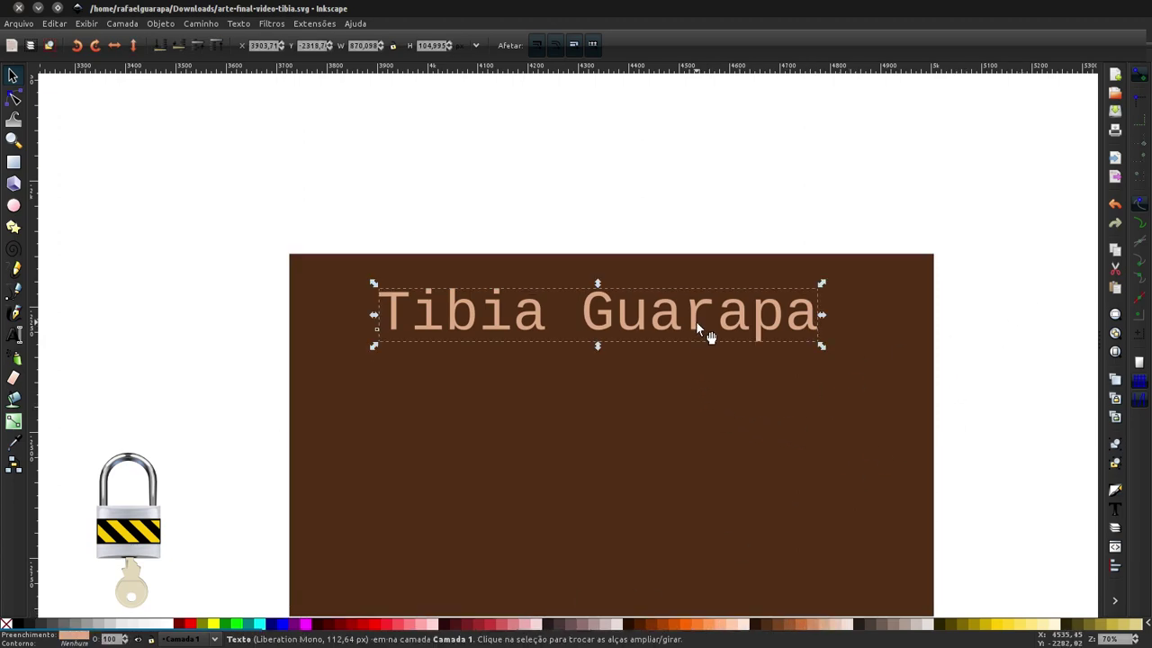
scroll(695, 342, down, 3)
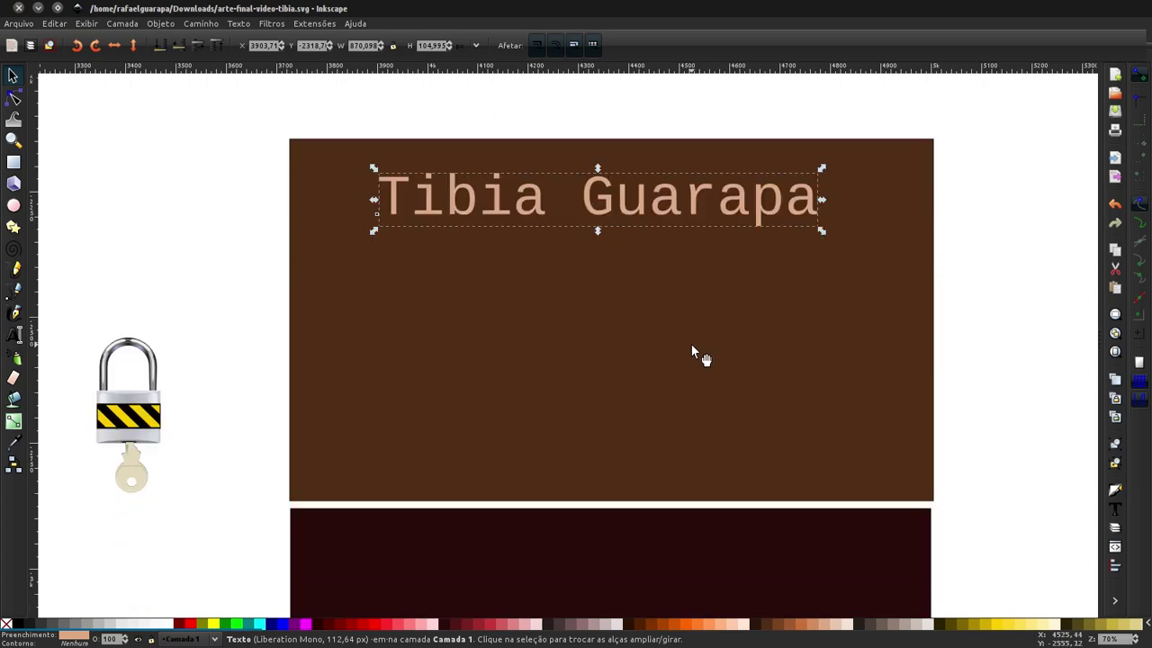
mouse_move(770, 224)
mouse_down()
mouse_move(764, 207)
mouse_move(772, 214)
mouse_up()
click(245, 312)
Step: Duplicate the shield with sword and axe from the "Tibia inicio (02)" banner and place the copy on the brown rectangle below the title
ctrl+scroll(247, 315, down, 1)
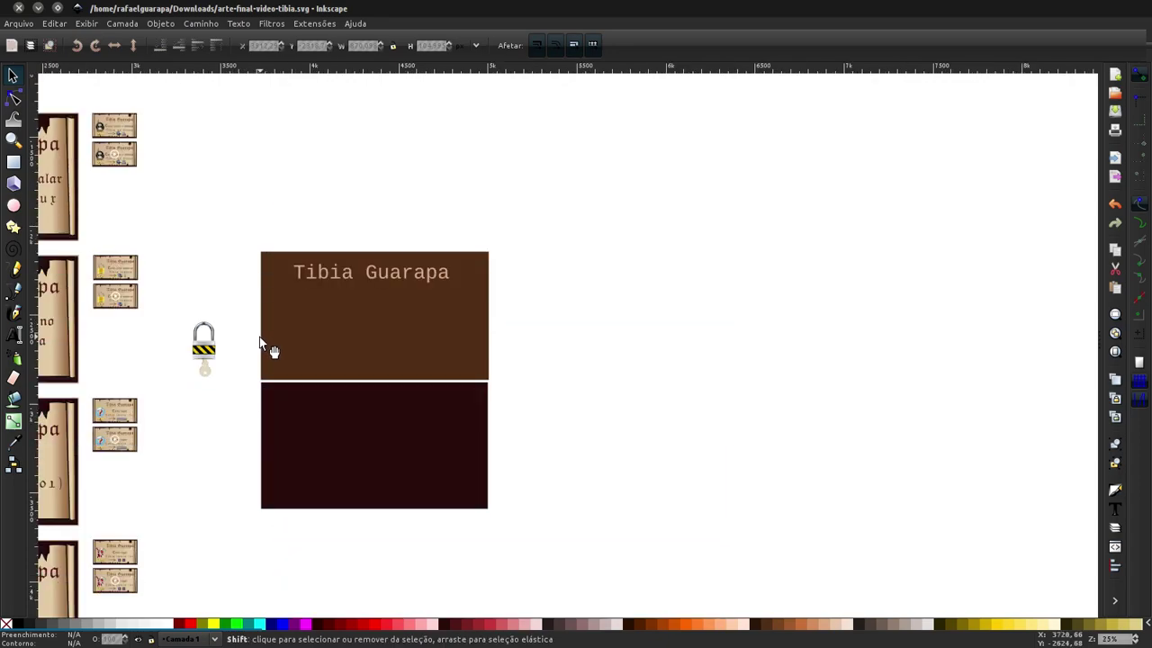
scroll(169, 418, down, 2)
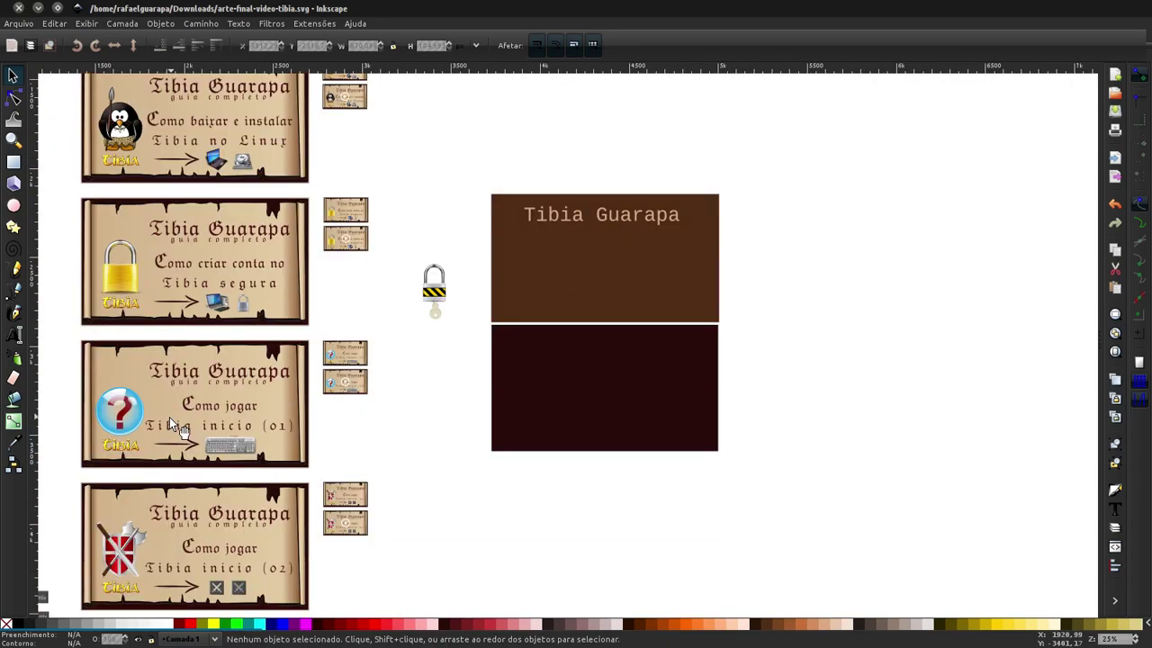
scroll(104, 402, down, 2)
ctrl+scroll(95, 375, up, 1)
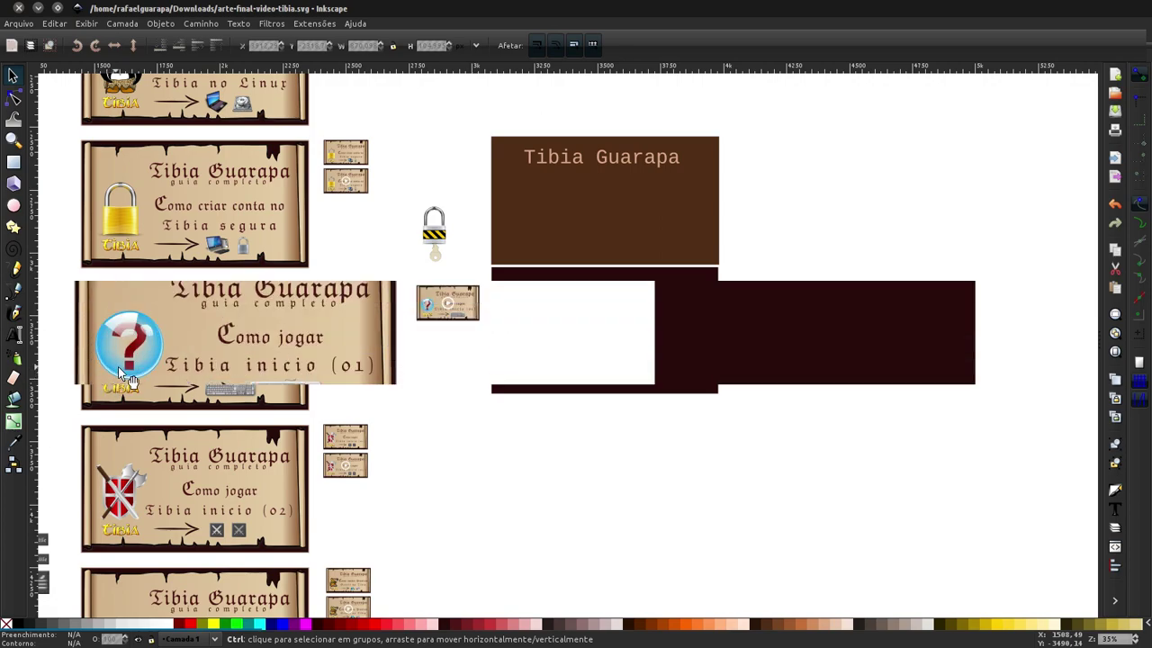
click(135, 538)
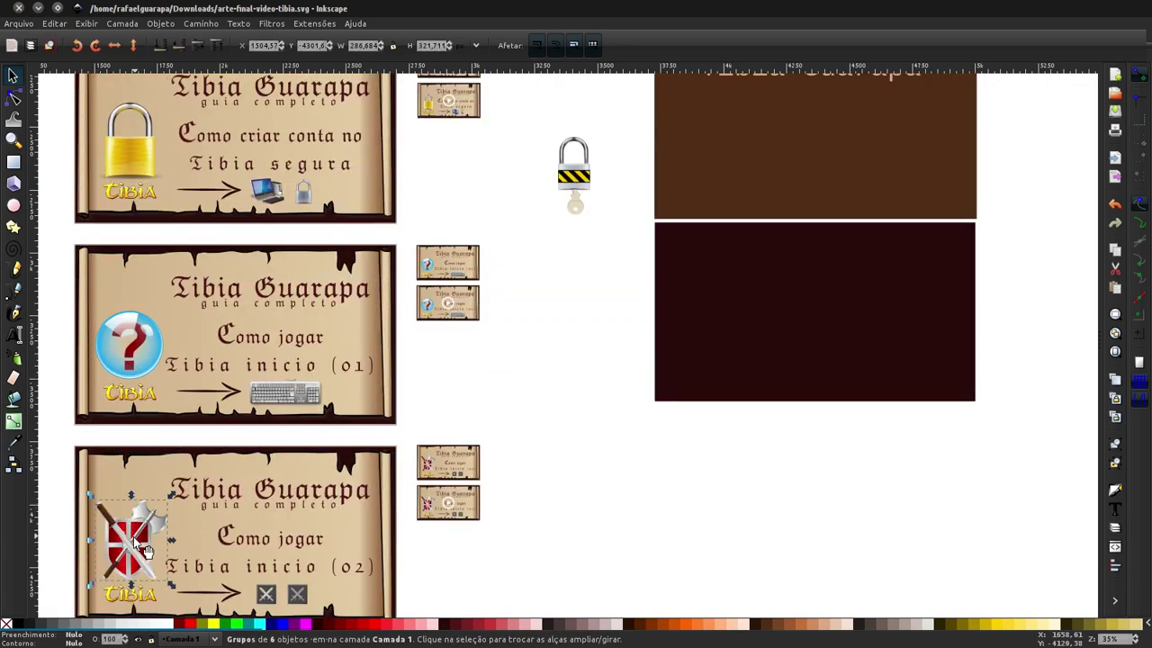
key(ctrl+d)
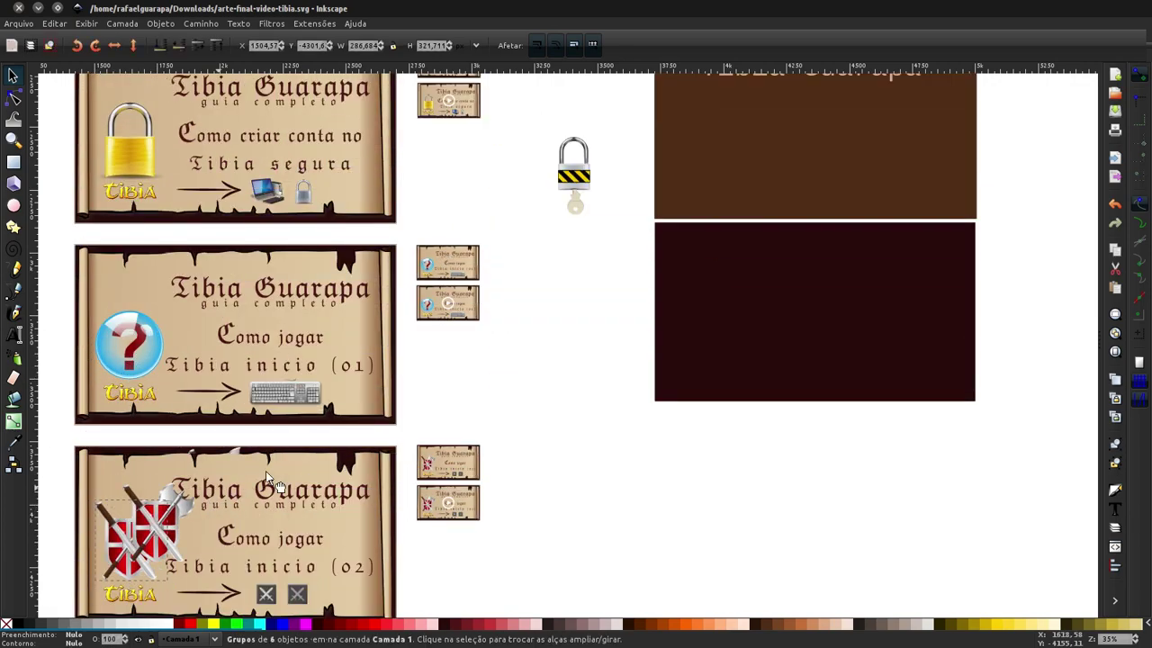
drag(140, 556, 720, 166)
drag(710, 142, 716, 135)
Step: Move the copied shield slightly down and left, away from the title
scroll(948, 213, up, 5)
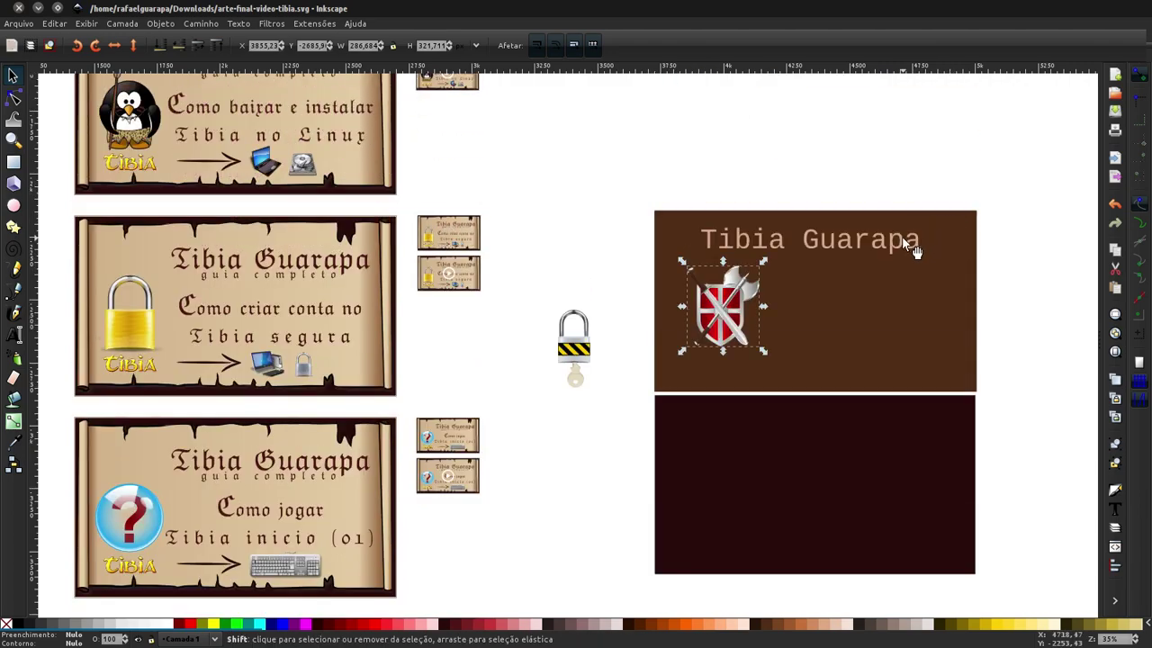
scroll(868, 260, right, 3)
scroll(833, 281, up, 1)
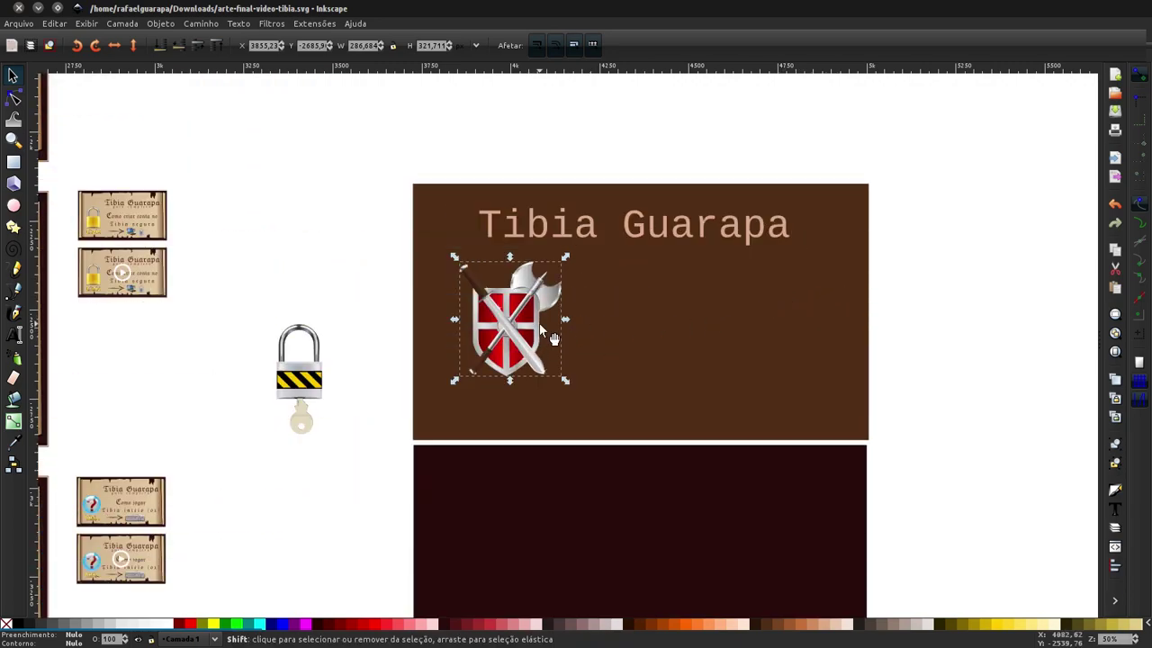
scroll(539, 323, right, 2)
drag(455, 336, 444, 357)
Step: Try a light orange-brown fill on the background rectangle with a dark brown "Tibia Guarapa" title
click(589, 326)
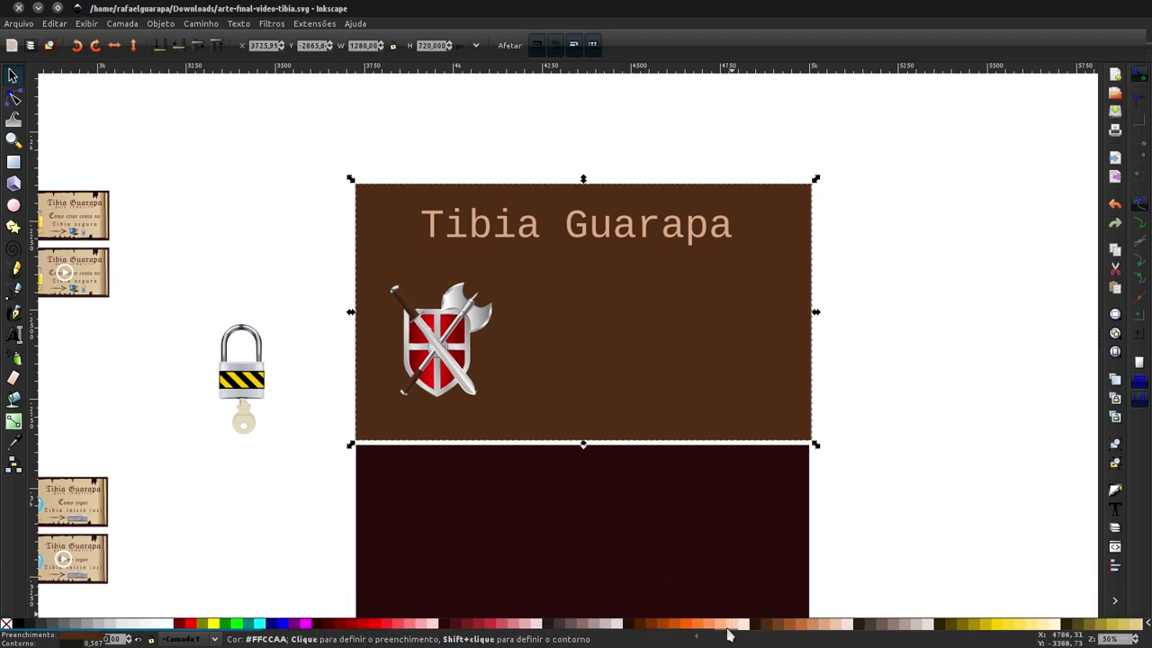
click(837, 623)
click(813, 623)
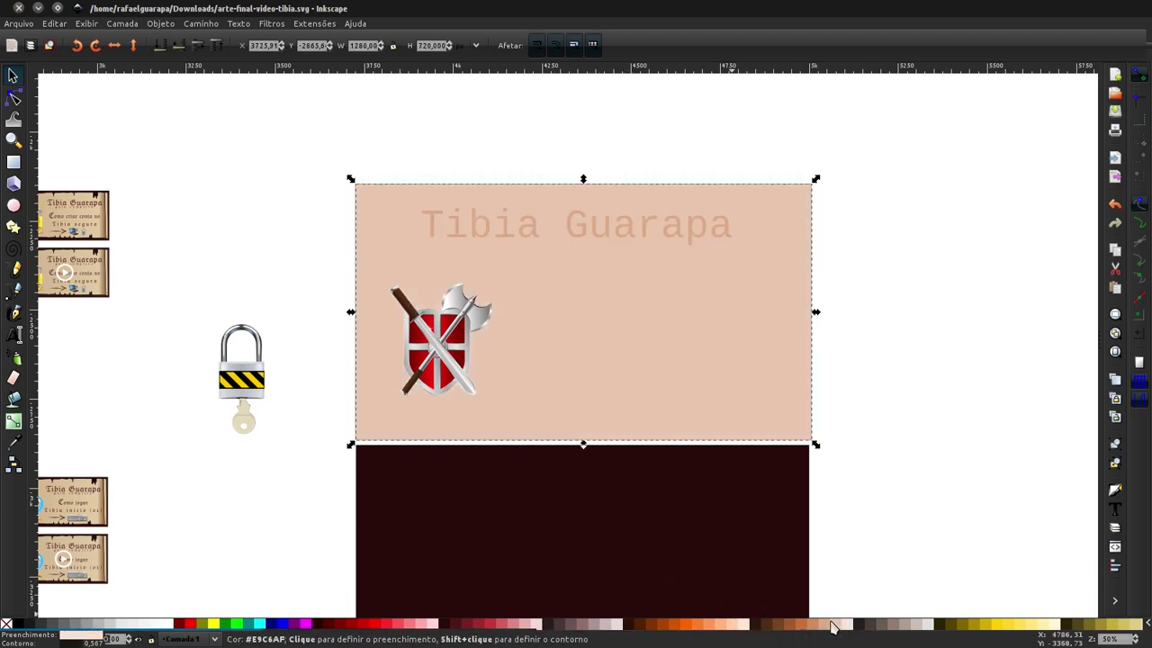
click(809, 624)
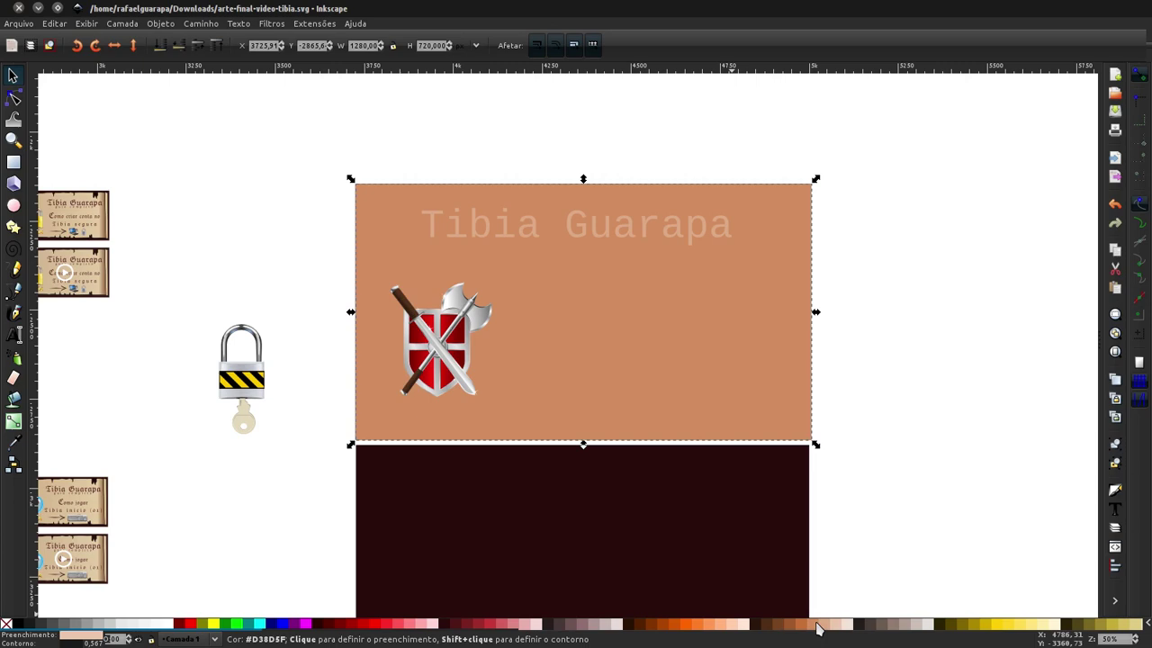
click(729, 236)
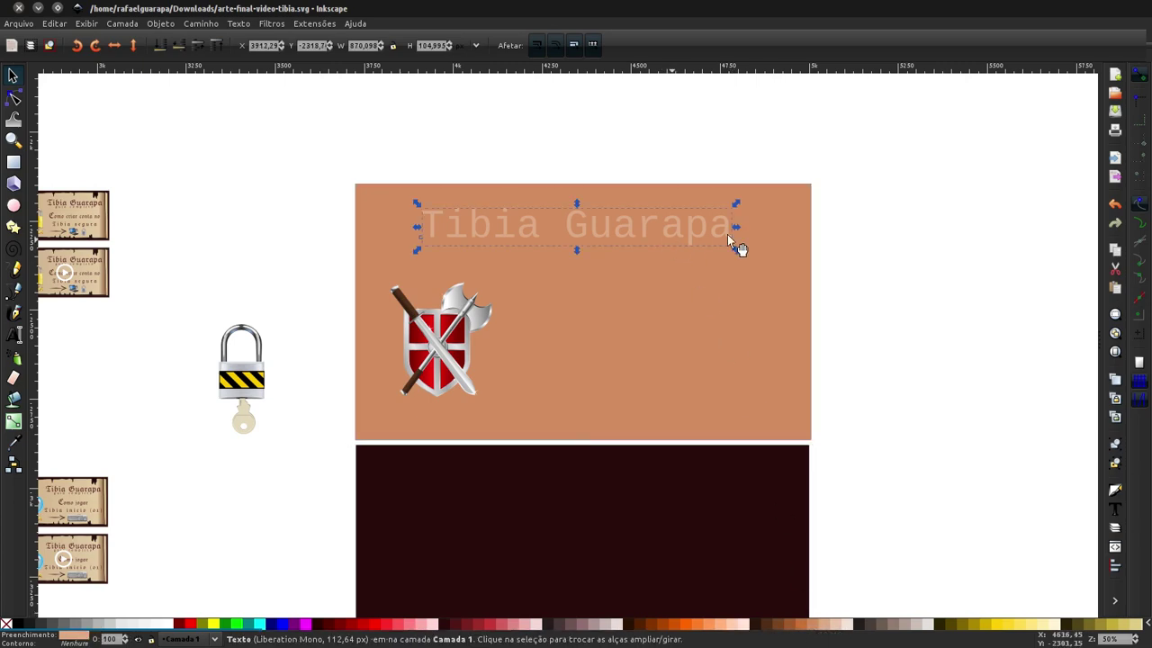
click(768, 623)
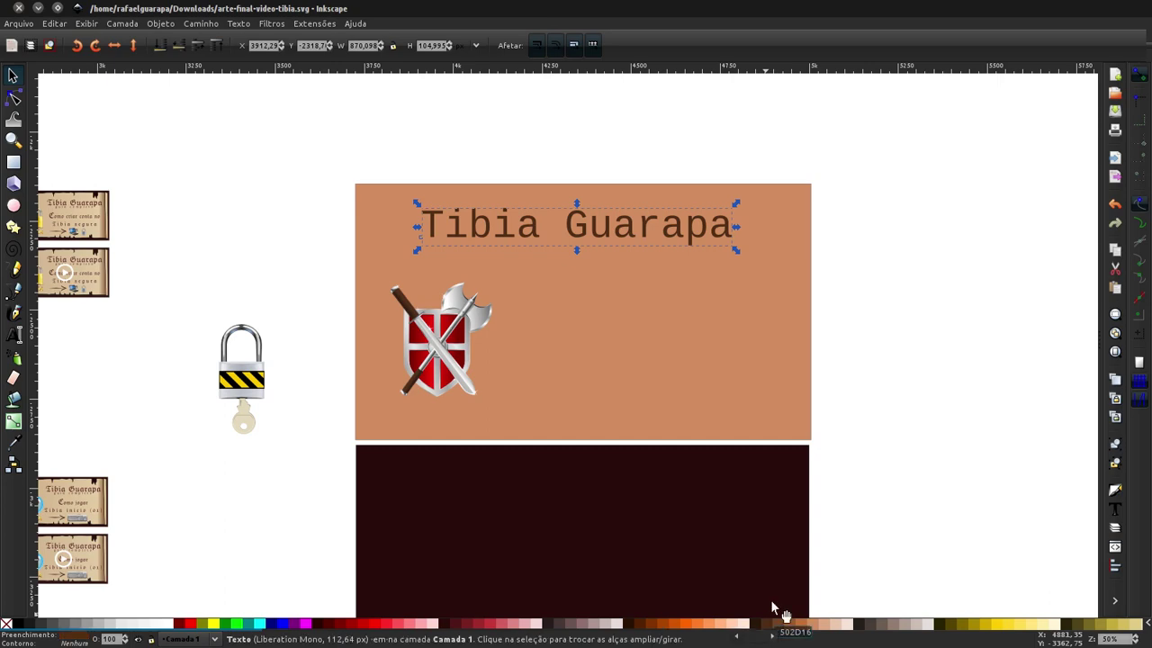
Step: Undo the trial recolouring of the title and background back to the dark brown scheme, and deselect everything
key(ctrl+z)
click(812, 402)
key(ctrl+shift+v)
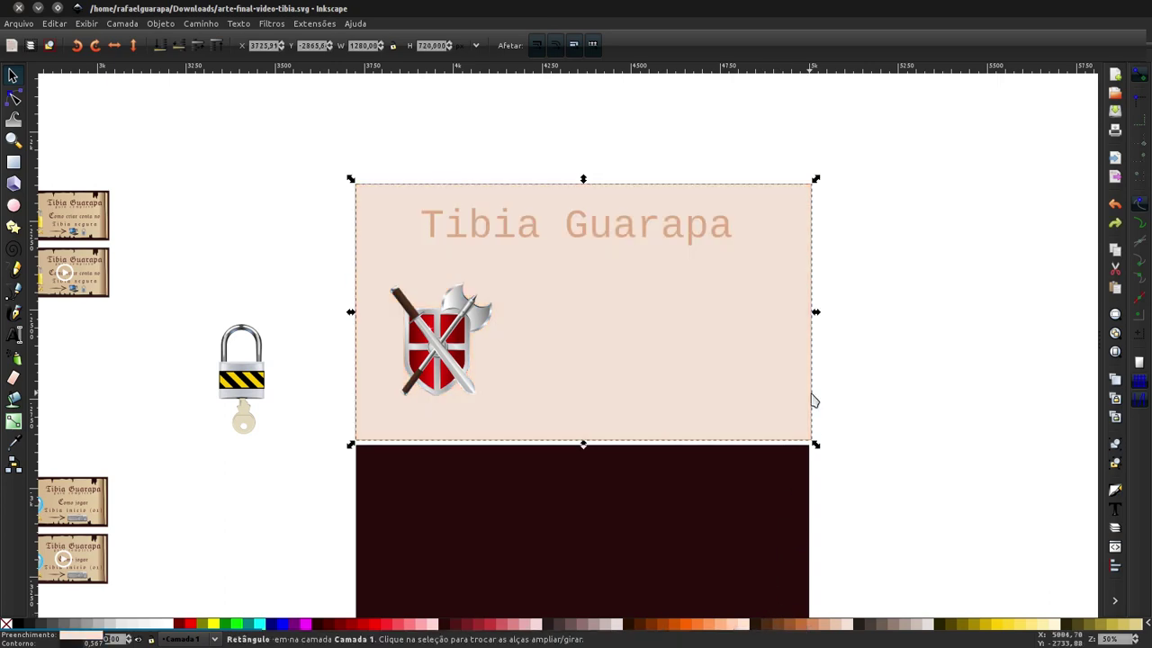
click(817, 399)
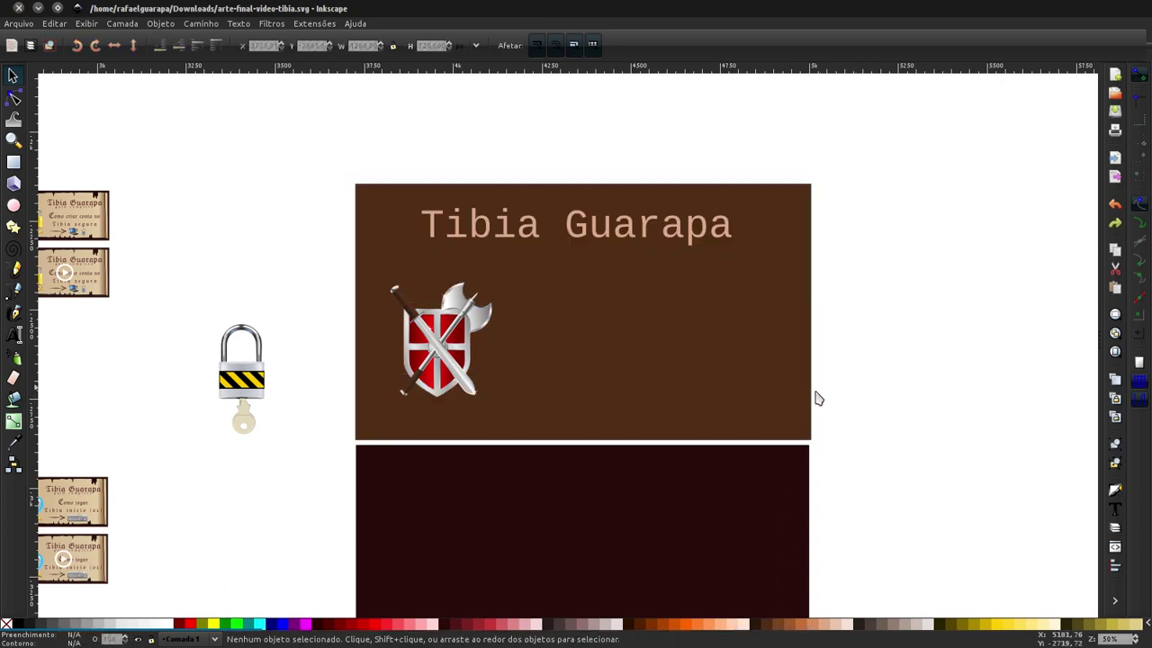
Step: Nudge the shield slightly right on the brown rectangle and clear the selection
click(457, 317)
key(Escape)
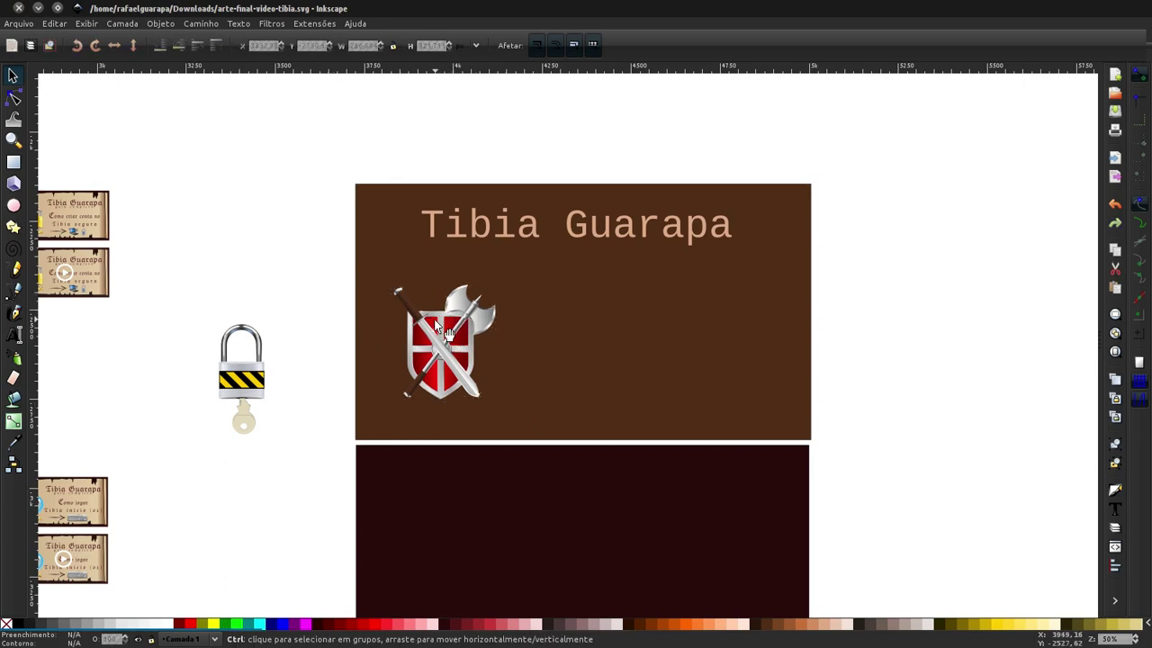
scroll(441, 328, up, 1)
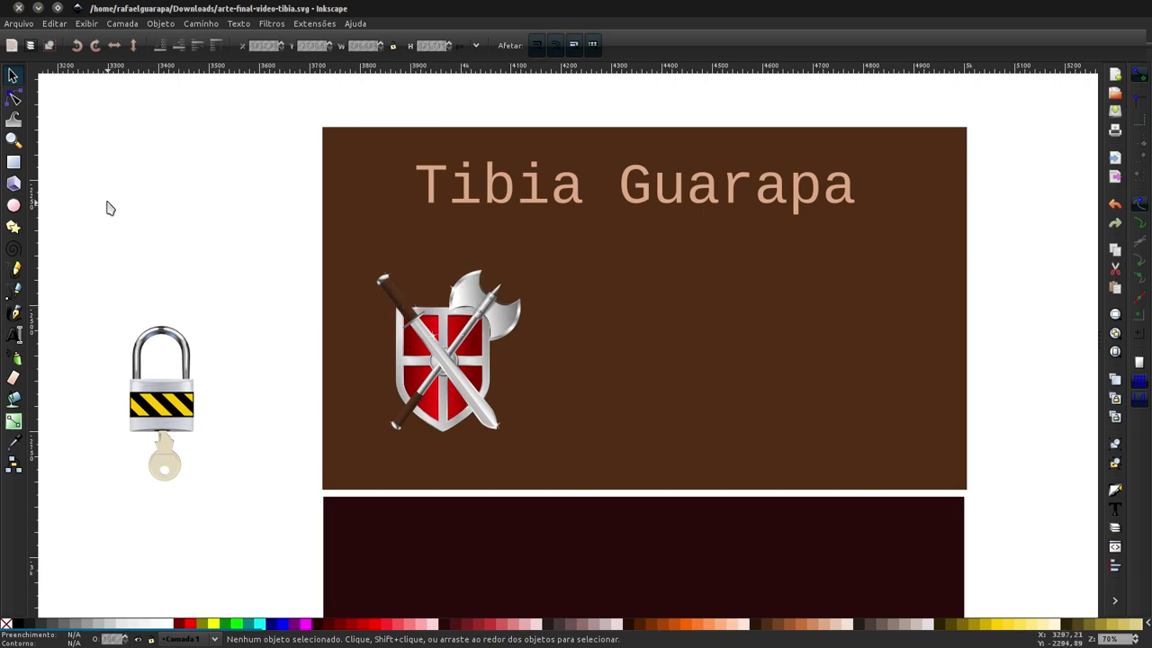
Step: Draw a rectangle about 372 by 326 px over the shield and fill it with a medium reddish brown
click(14, 162)
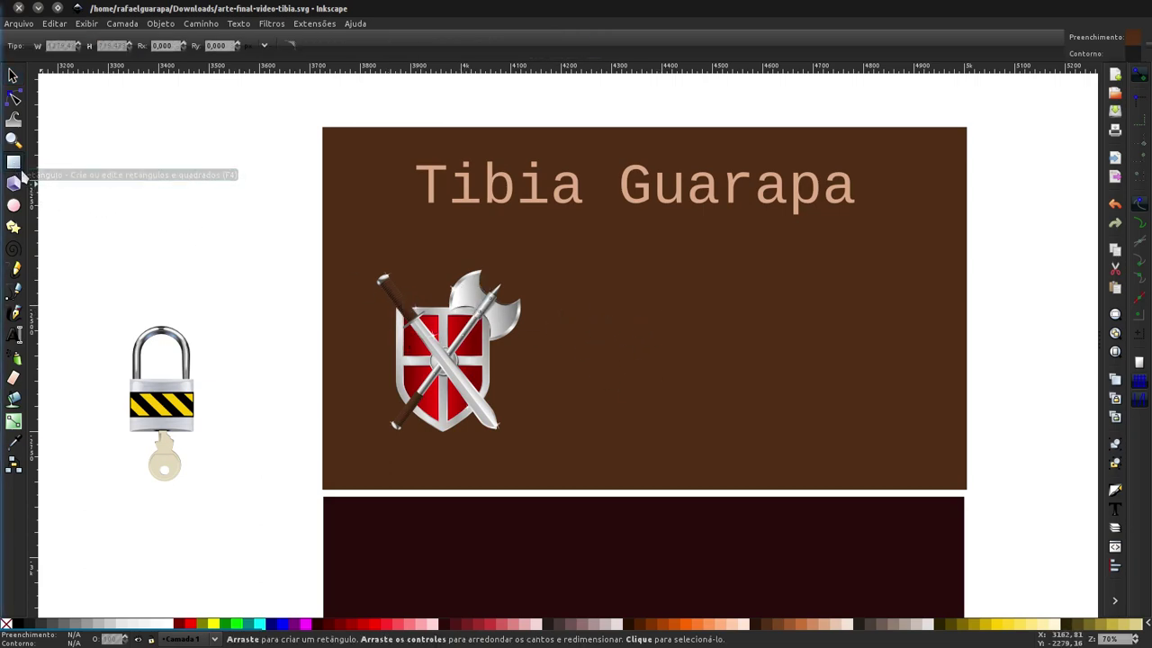
drag(380, 263, 564, 422)
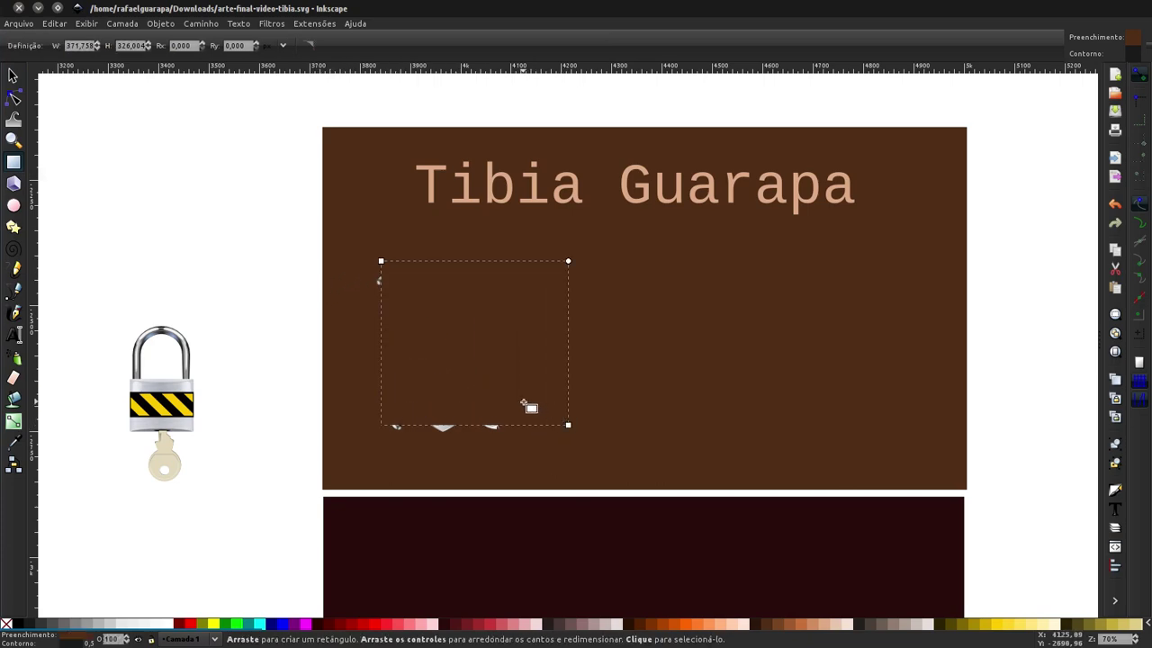
key(s)
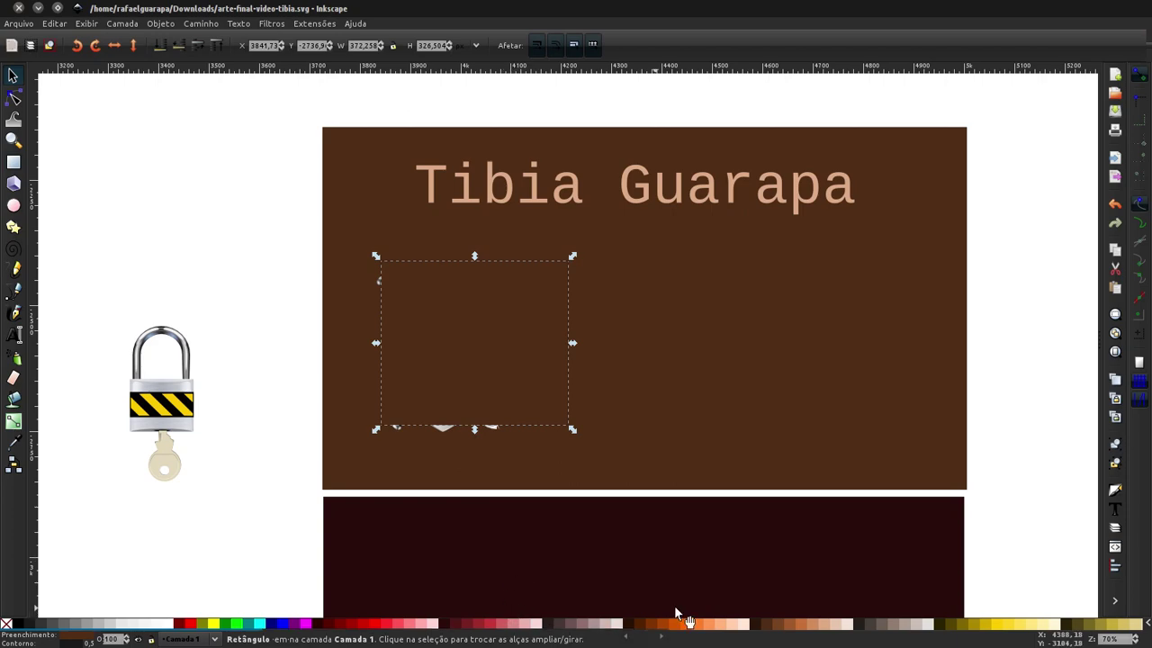
click(796, 630)
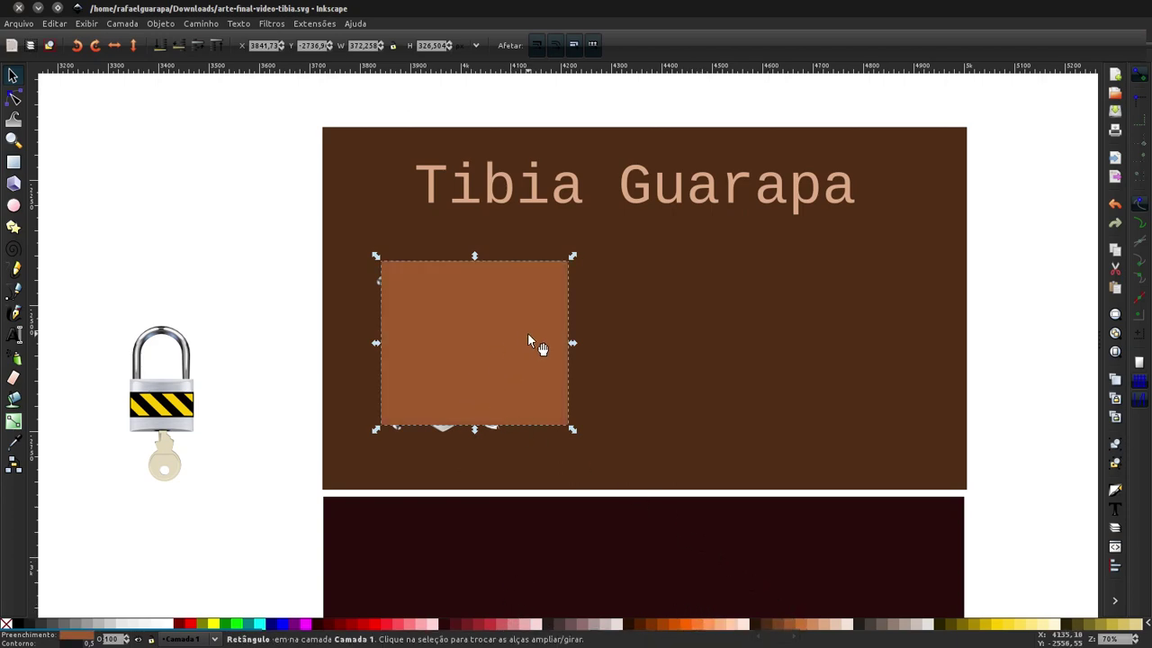
Step: Offset the reddish-brown rectangle to the right of the shield and lower it one level behind the shield
drag(527, 333, 591, 352)
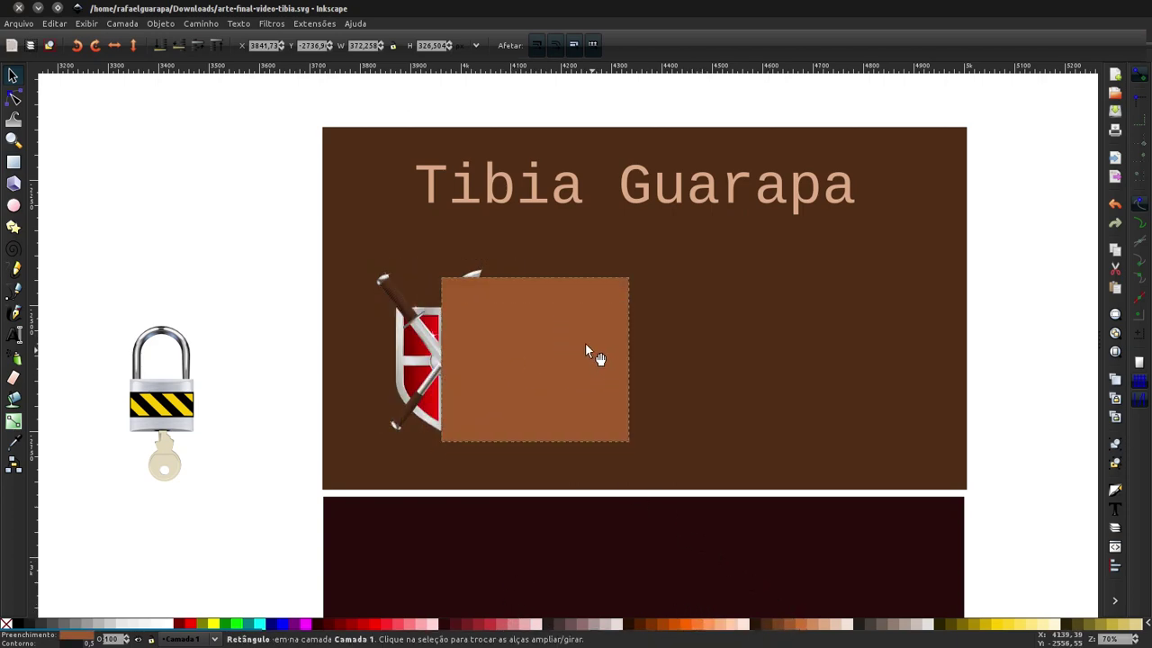
click(306, 290)
click(534, 358)
key(Page_Down)
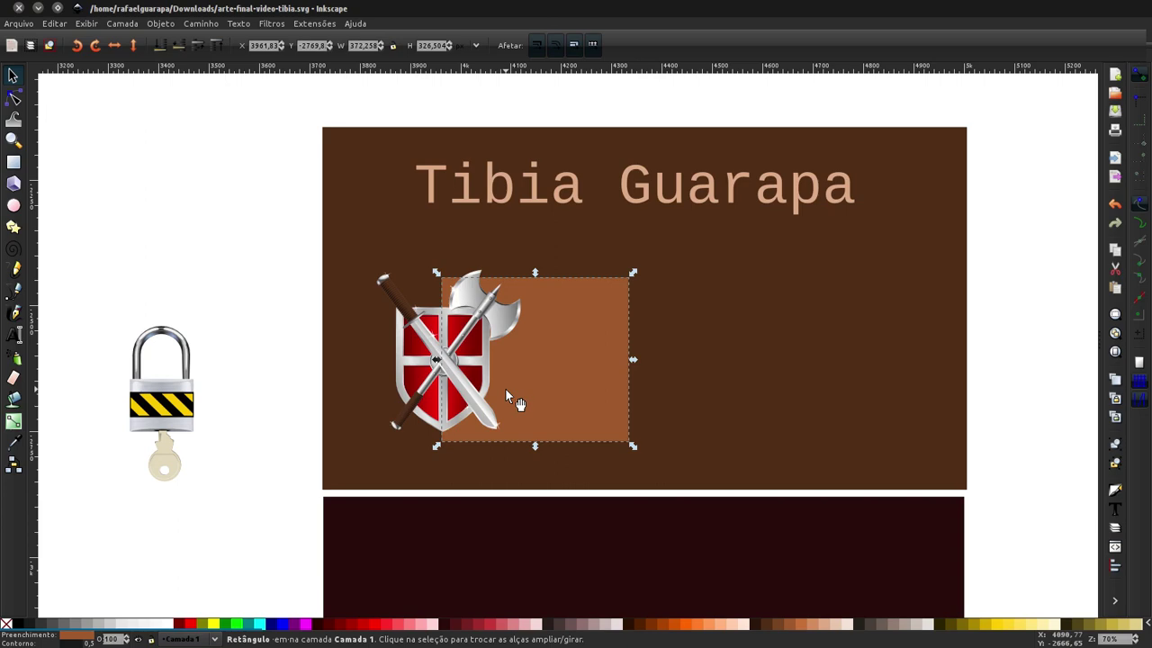
Step: Alternately raise the reddish-brown rectangle above the shield and lower it again to demonstrate stacking order, ending with it behind
key(Page_Up)
key(Page_Down)
key(Page_Up)
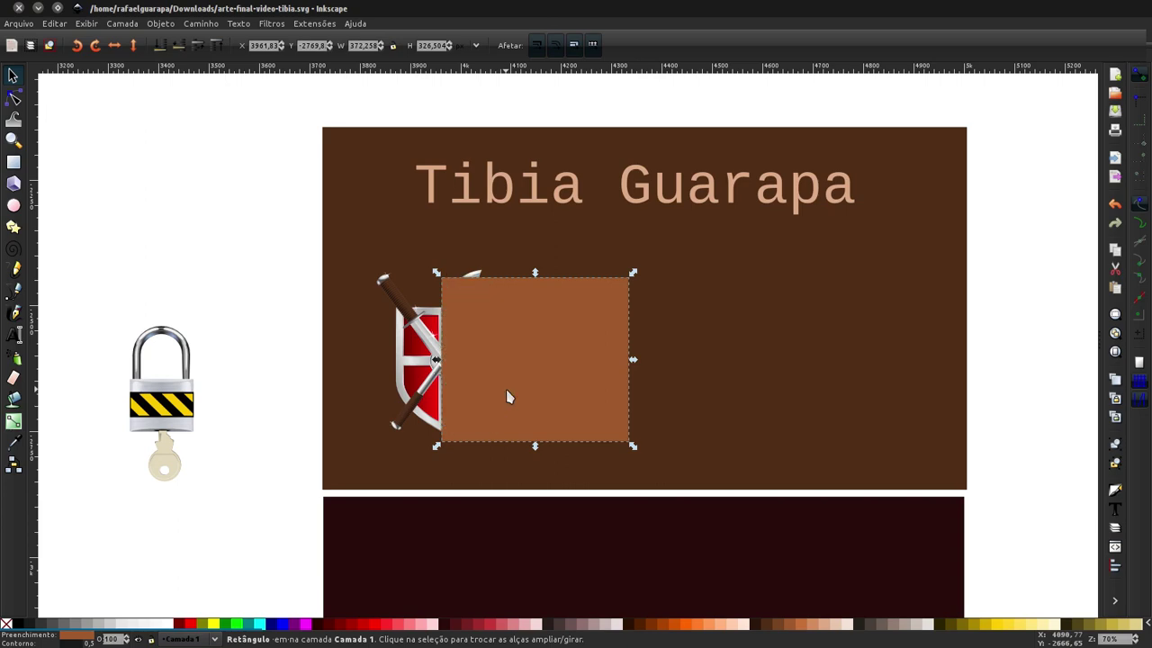
key(Page_Down)
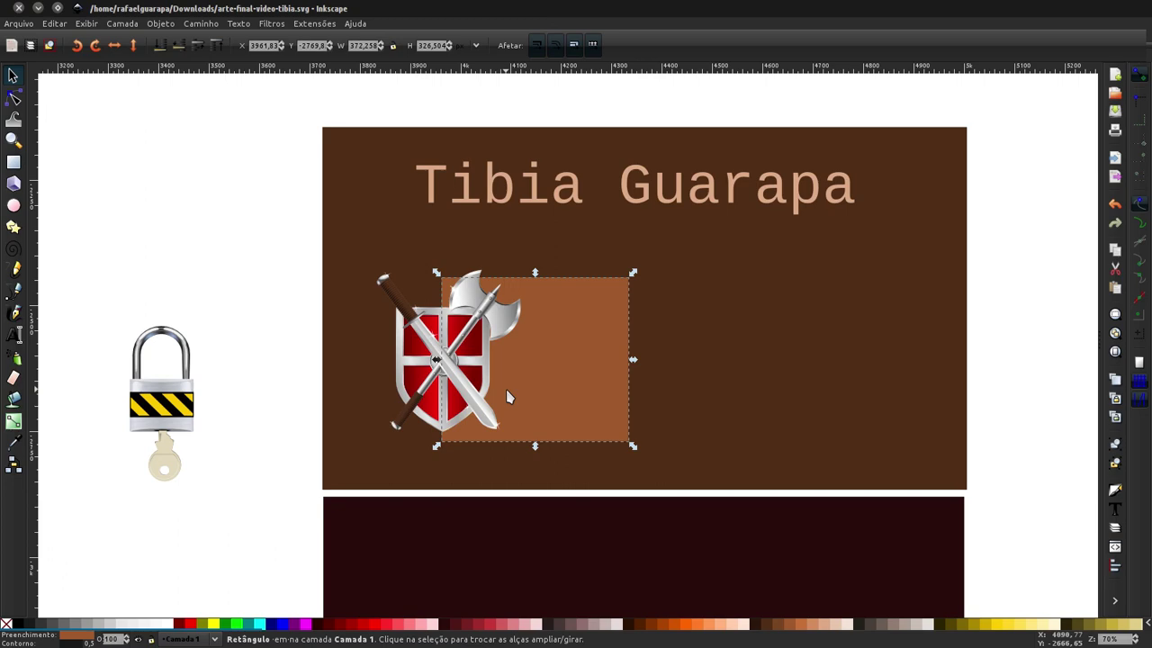
key(Page_Up)
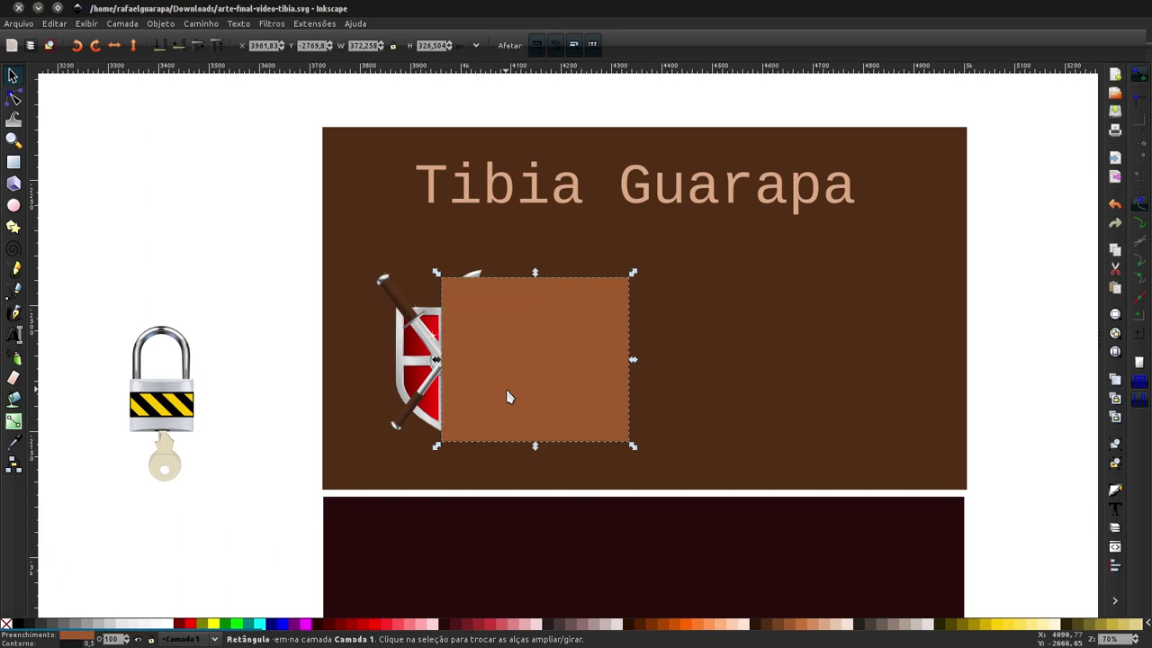
key(Page_Down)
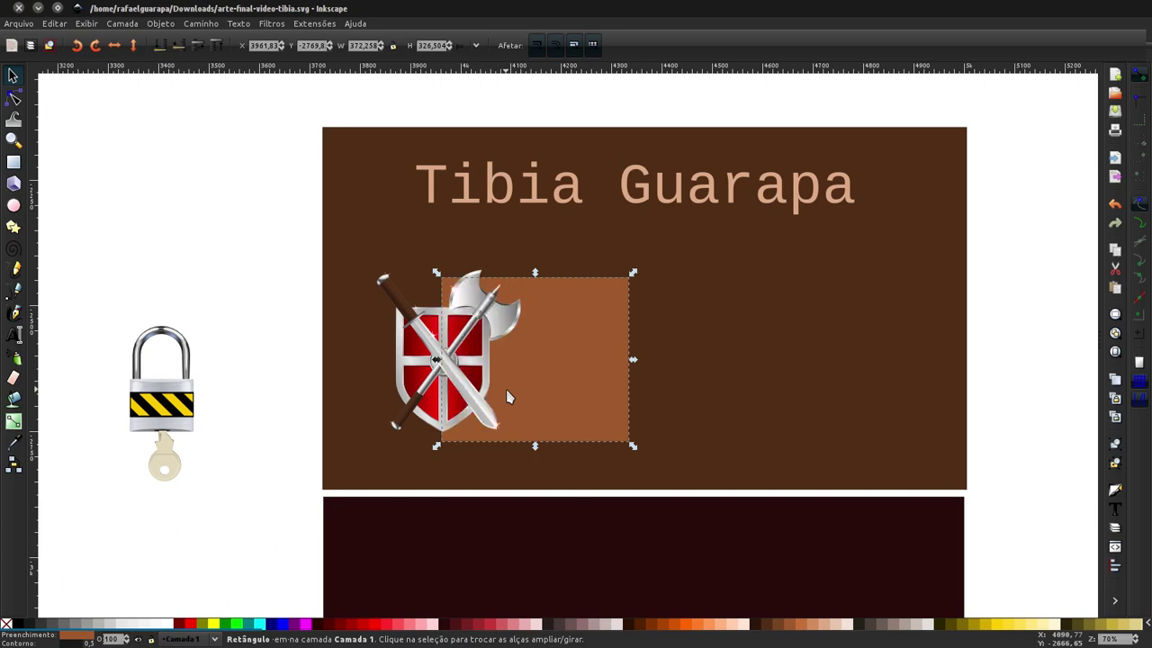
key(Page_Up)
key(Page_Down)
click(179, 46)
click(179, 46)
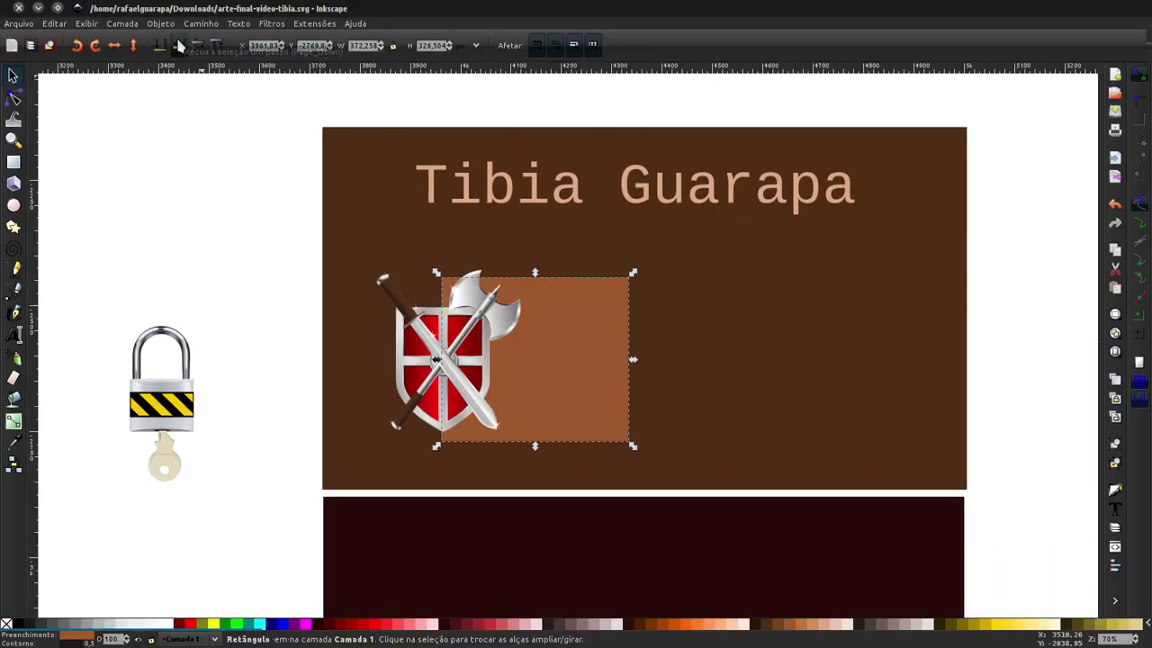
Step: Position the reddish-brown rectangle behind the shield and enlarge it to about 409 by 359 px so it frames the emblem
drag(585, 366, 492, 354)
drag(565, 450, 565, 454)
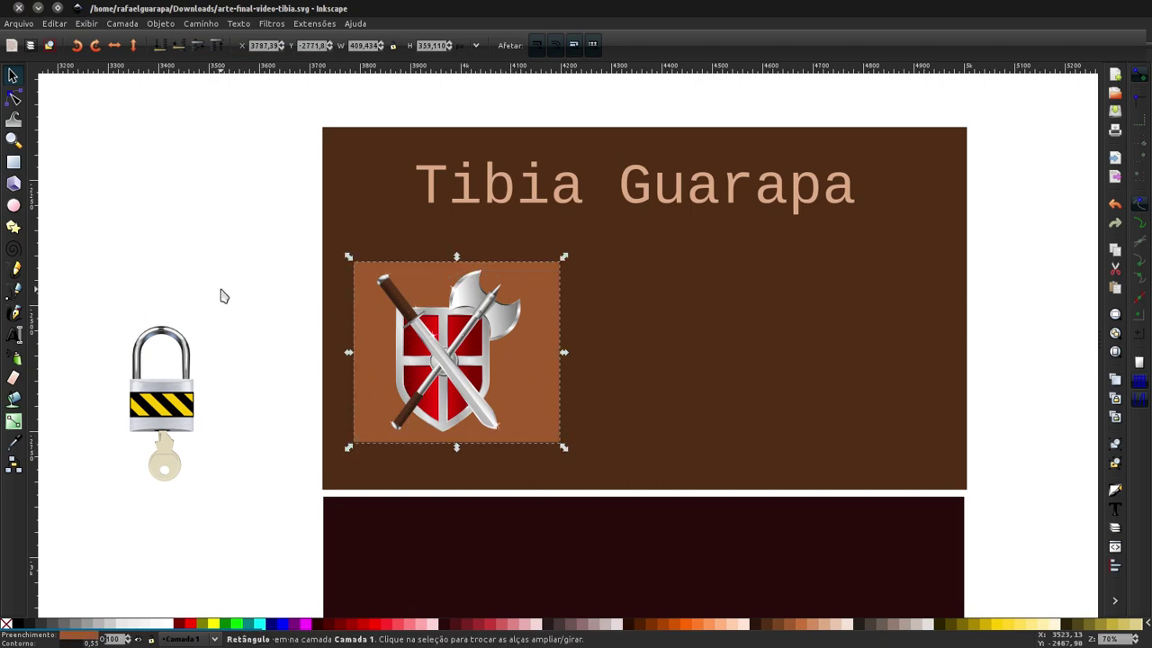
Step: Narrow the reddish-brown rectangle behind the shield from both sides to about 341 px wide
click(266, 311)
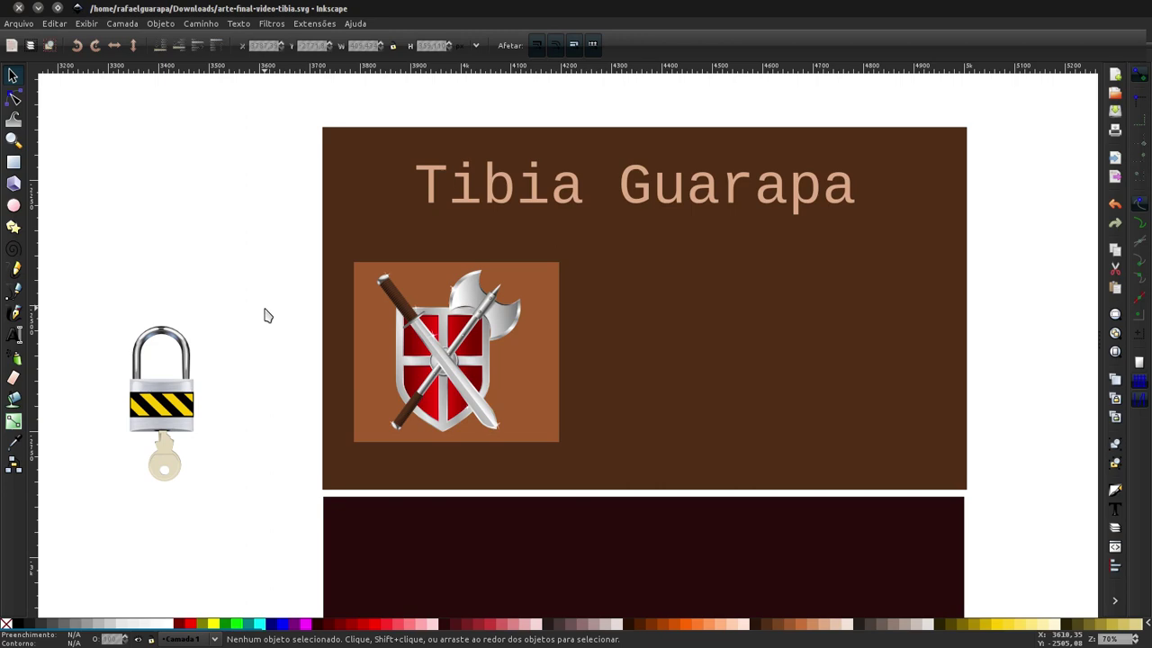
click(524, 350)
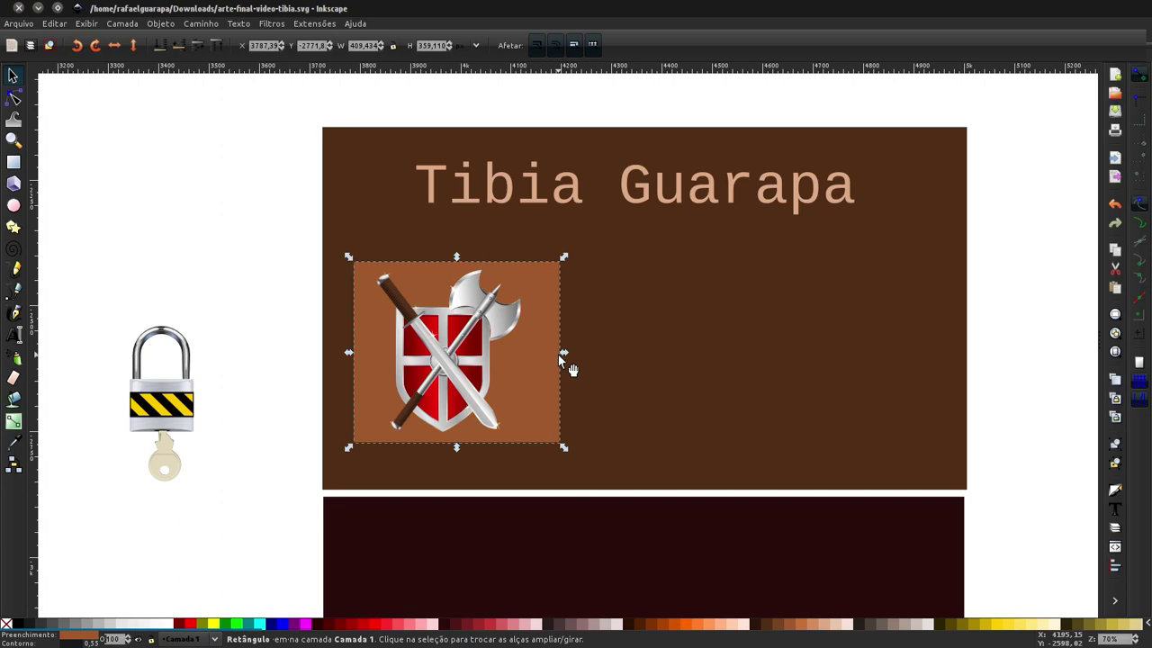
drag(564, 354, 552, 360)
drag(357, 352, 365, 359)
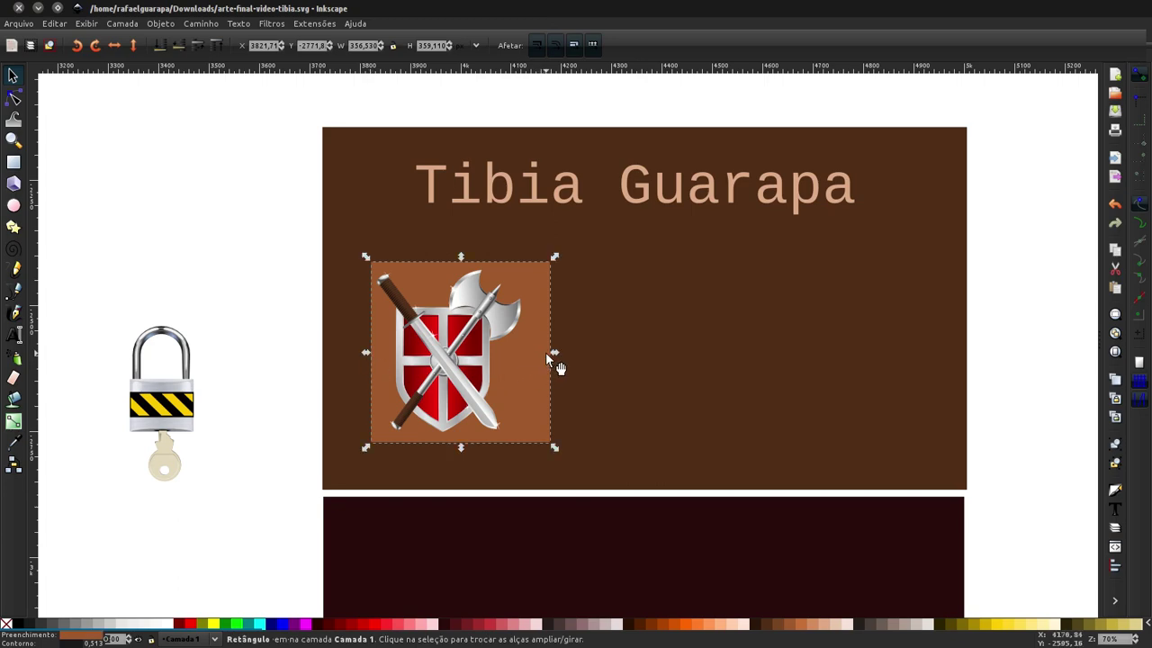
drag(553, 355, 533, 358)
click(243, 246)
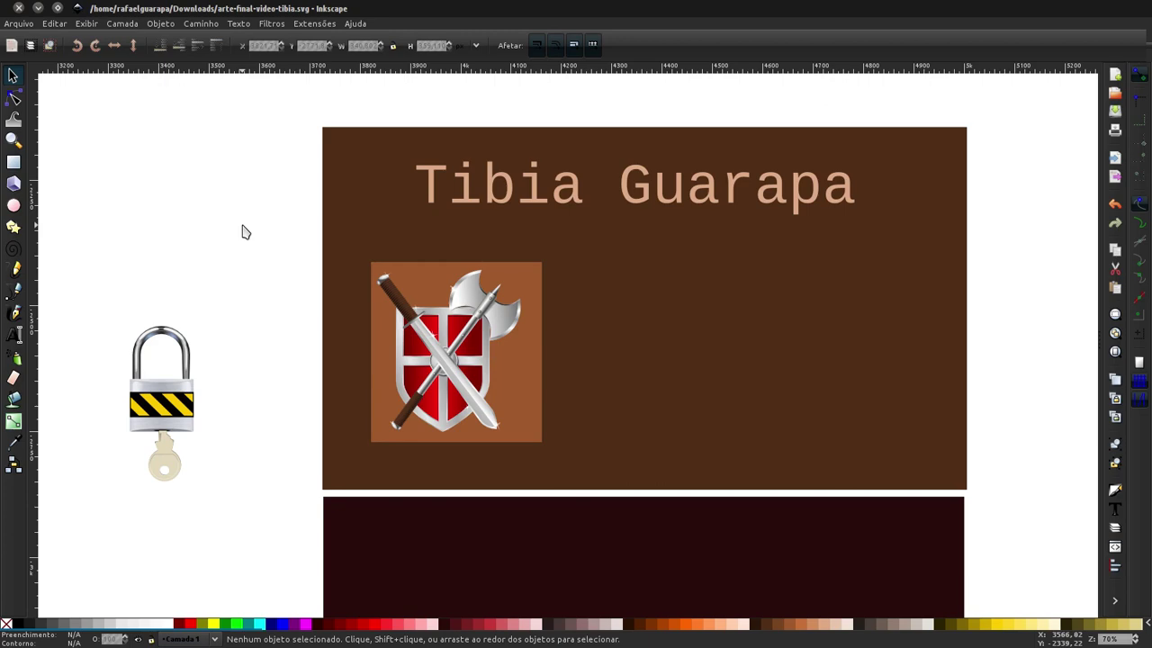
Step: Round the corners of the reddish-brown rectangle with a vertical radius of about 62 px
click(528, 281)
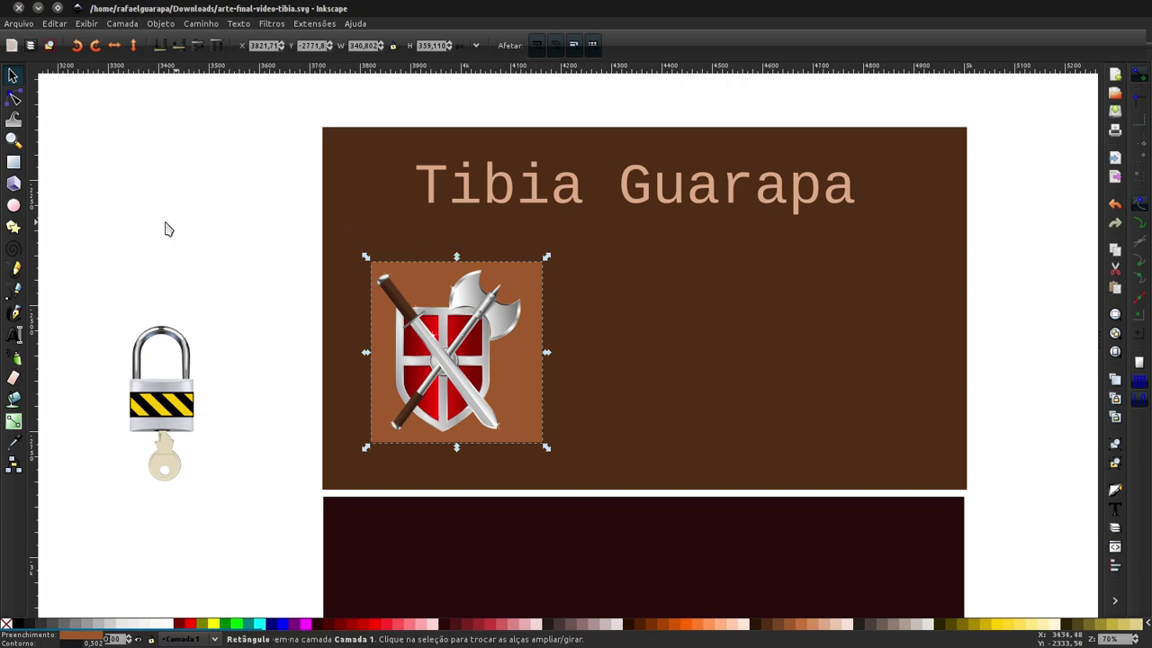
click(16, 167)
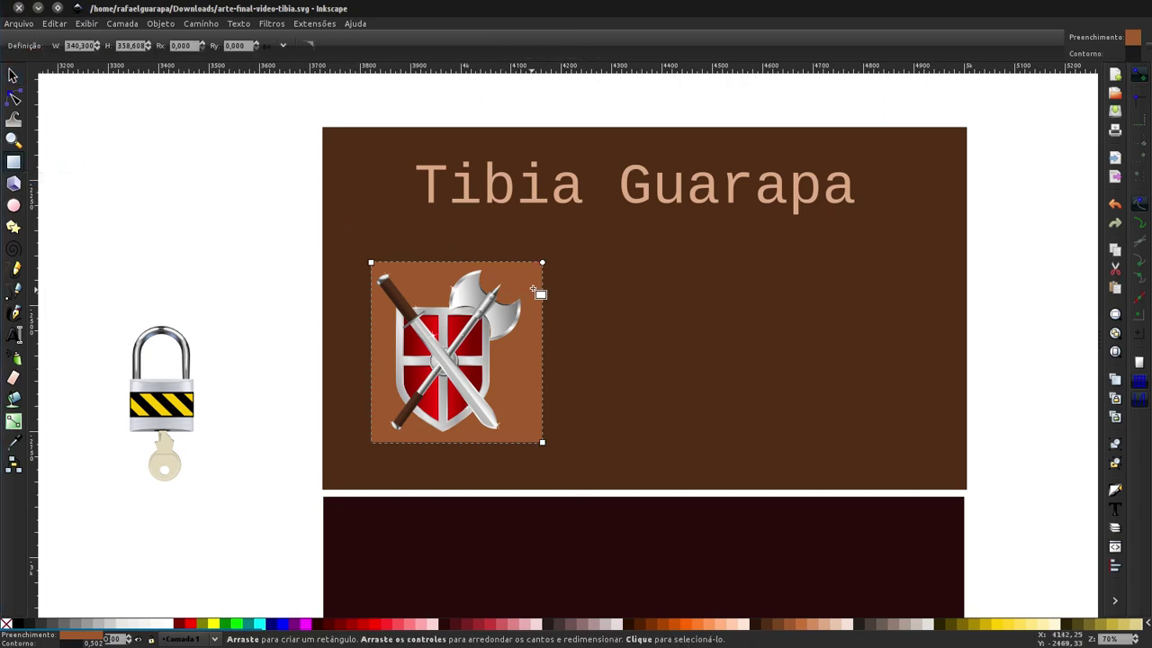
scroll(535, 286, up, 1)
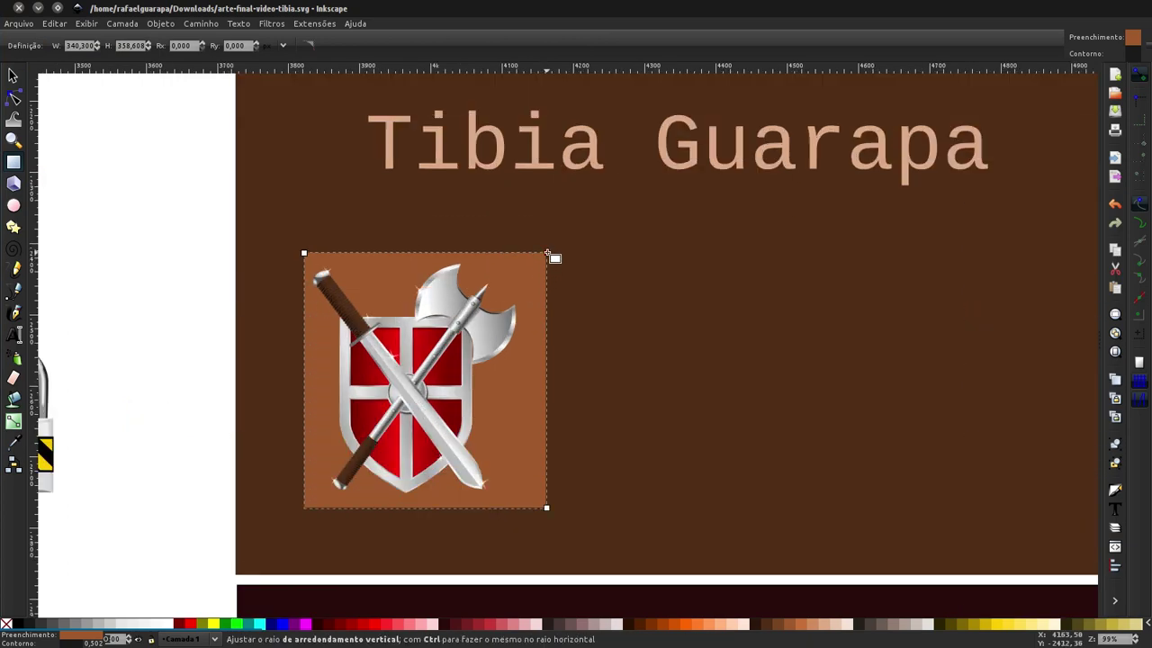
drag(547, 261, 544, 290)
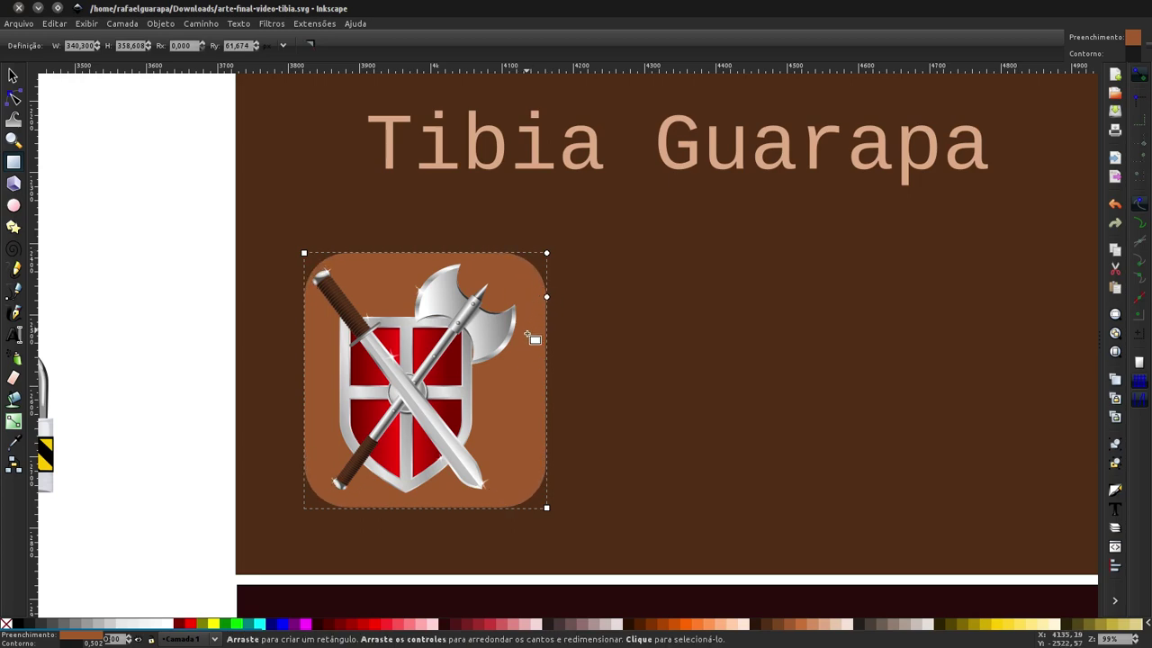
key(s)
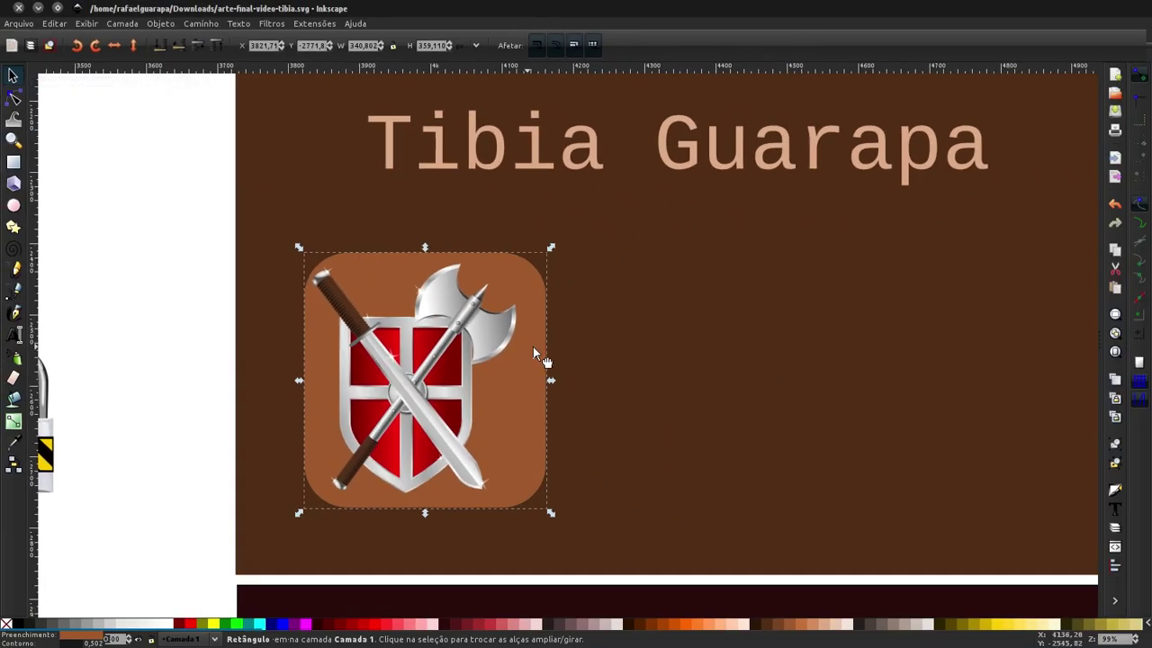
drag(534, 354, 728, 359)
key(ctrl+z)
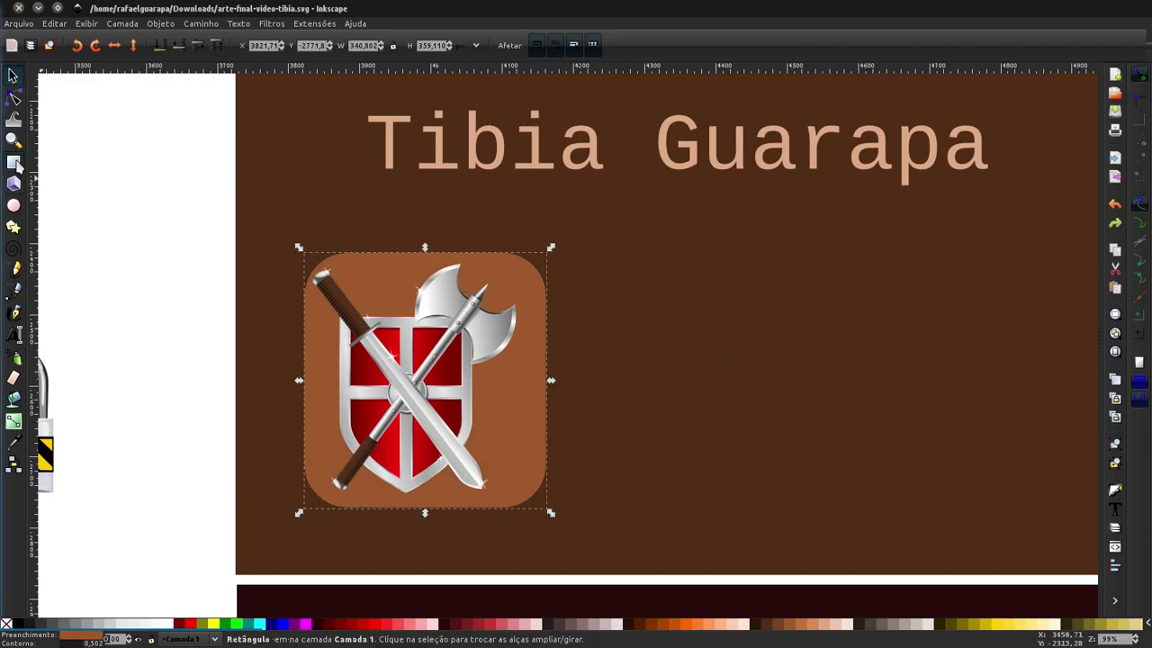
Step: Set the corner rounding of the reddish-brown rectangle to a vertical radius of about 33 px
click(13, 162)
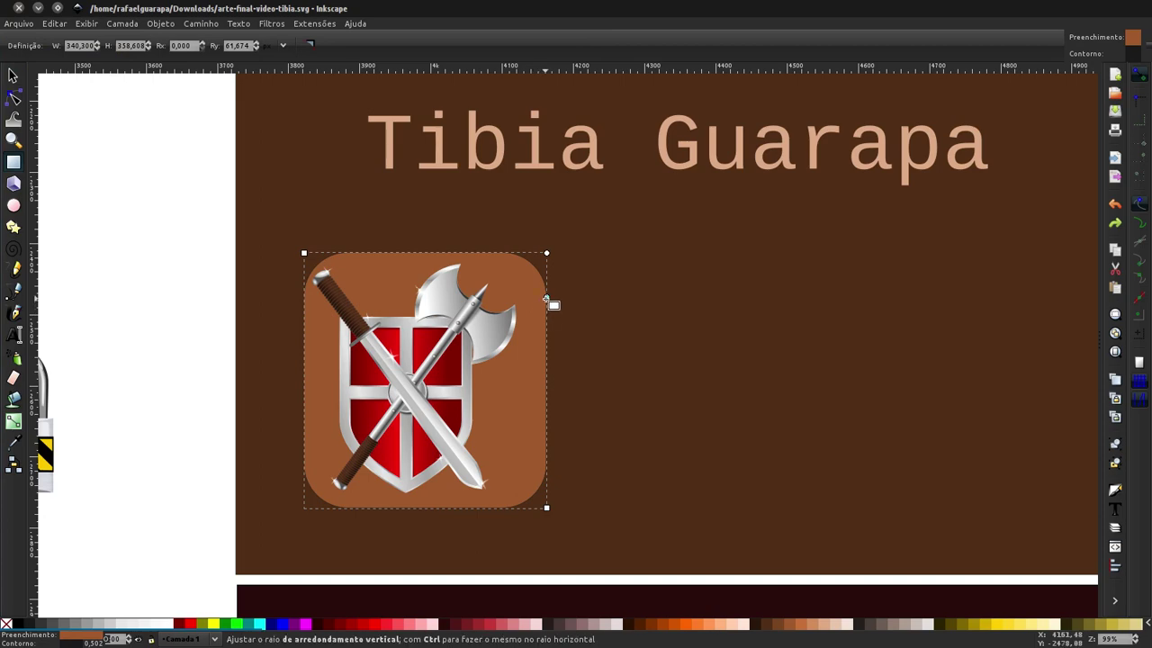
mouse_move(547, 299)
mouse_down()
mouse_move(544, 254)
mouse_move(550, 295)
mouse_move(546, 278)
mouse_up()
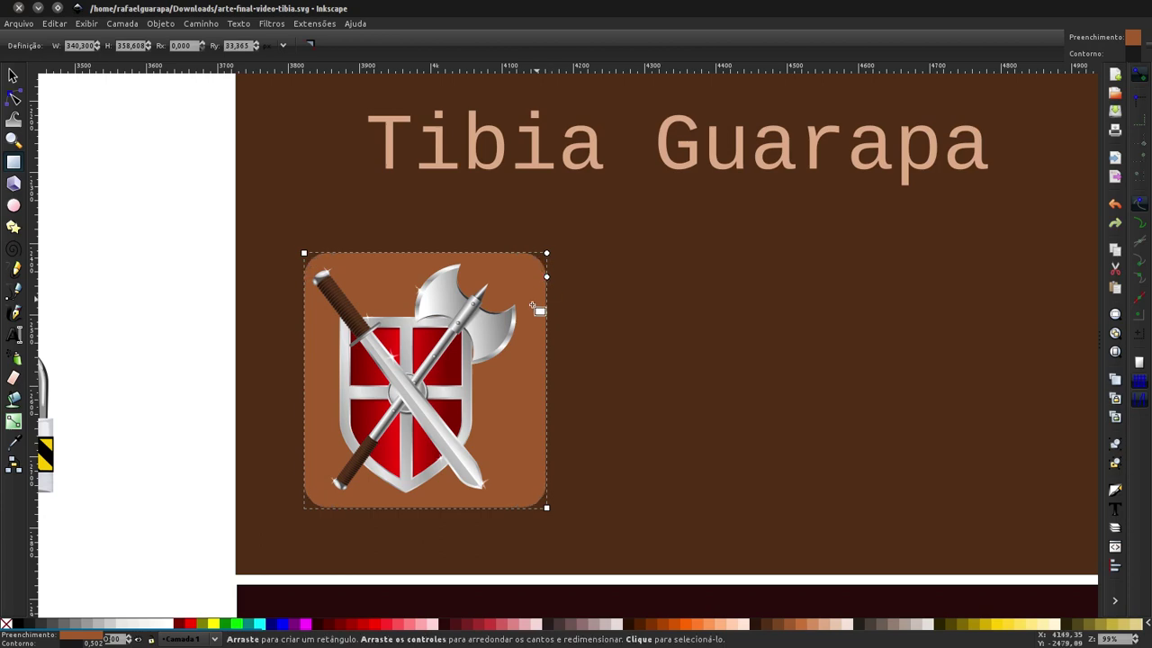
key(s)
Step: Shift the shield emblem about 12 px to the right so it sits more centrally in its rounded frame
click(466, 346)
mouse_move(466, 344)
mouse_down()
mouse_move(463, 335)
mouse_move(472, 346)
mouse_up()
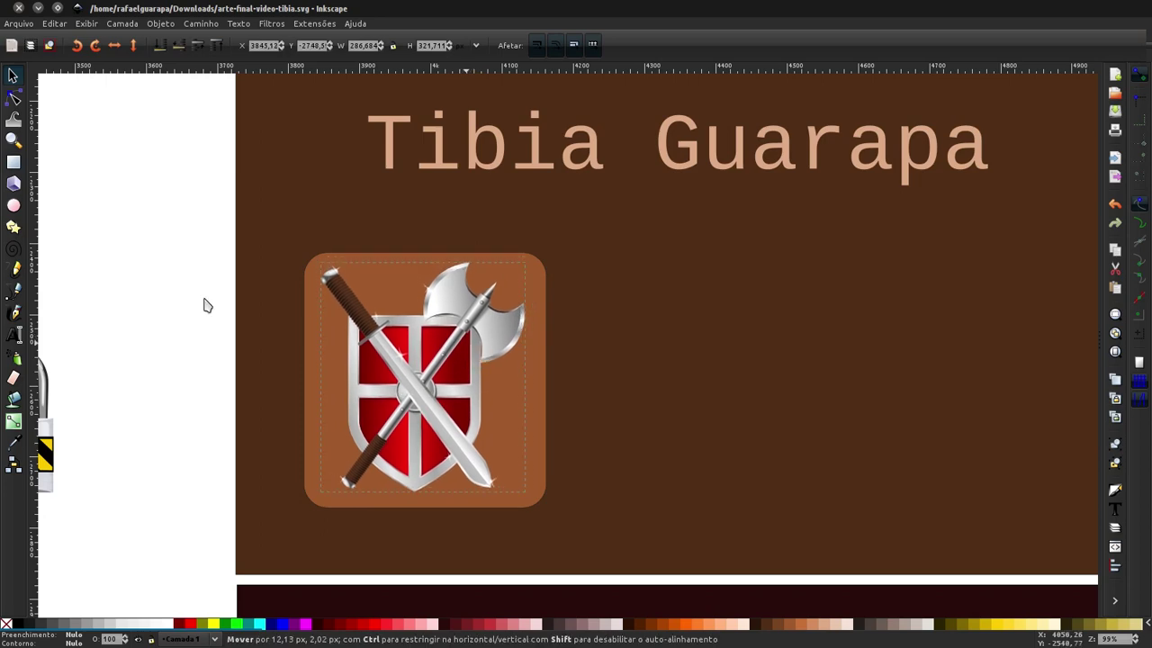
scroll(315, 355, down, 1)
key(Escape)
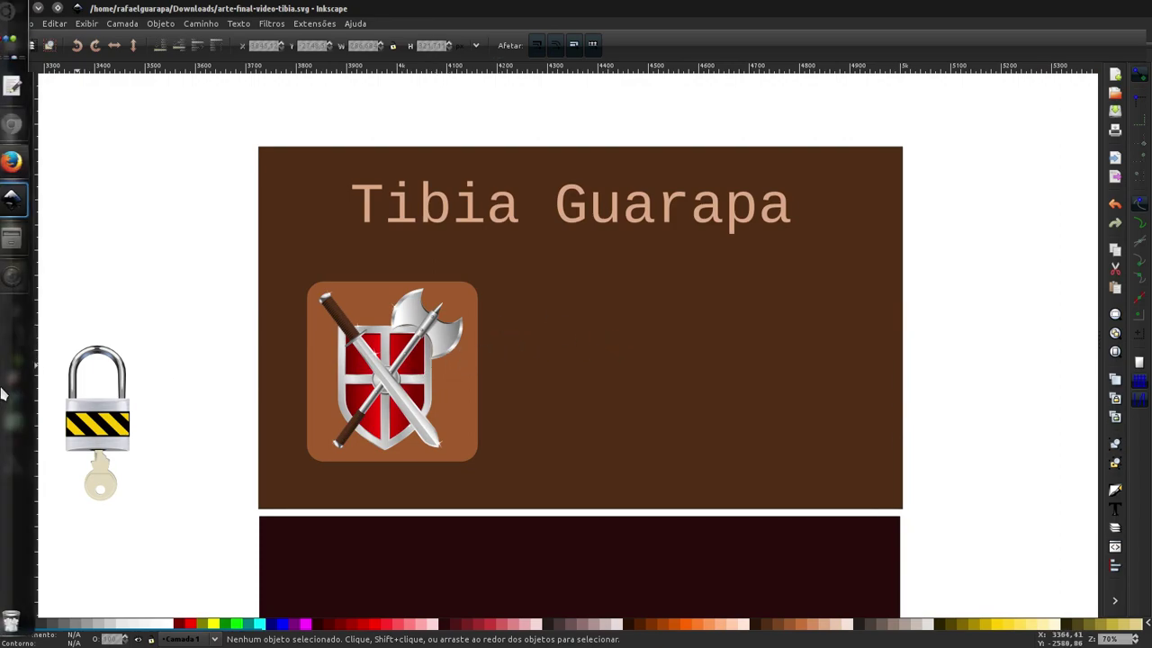
Step: Switch to the Dolphin file manager and look through the Downloads folder for further Tibia-themed images for the banner
click(18, 238)
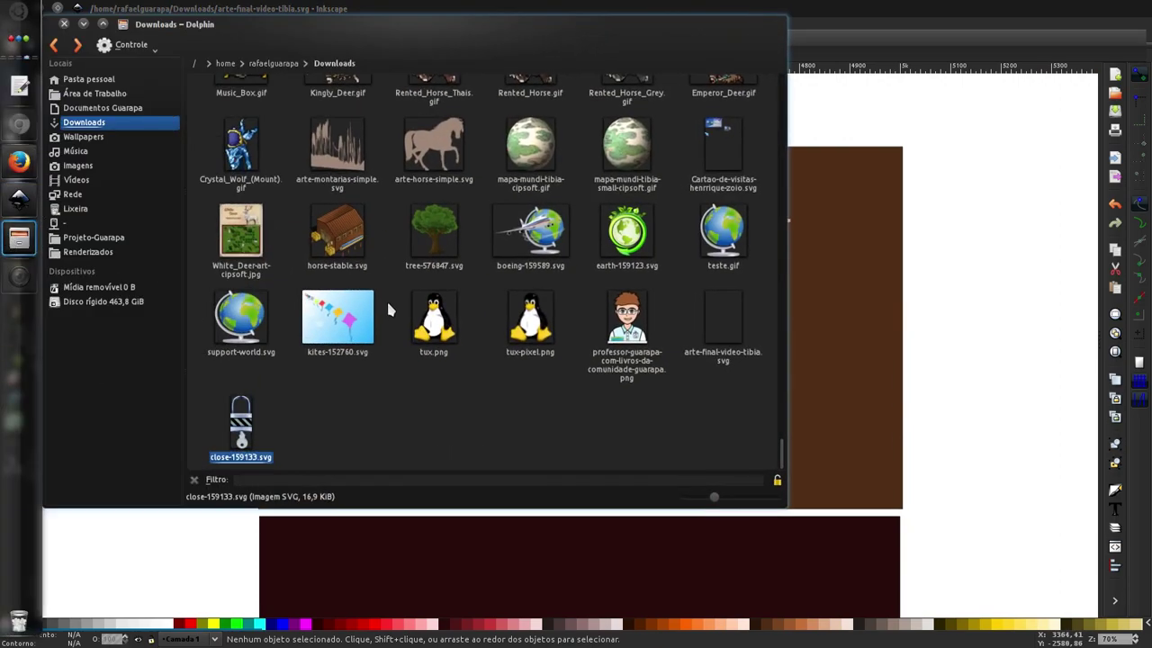
scroll(392, 304, up, 5)
scroll(458, 288, up, 5)
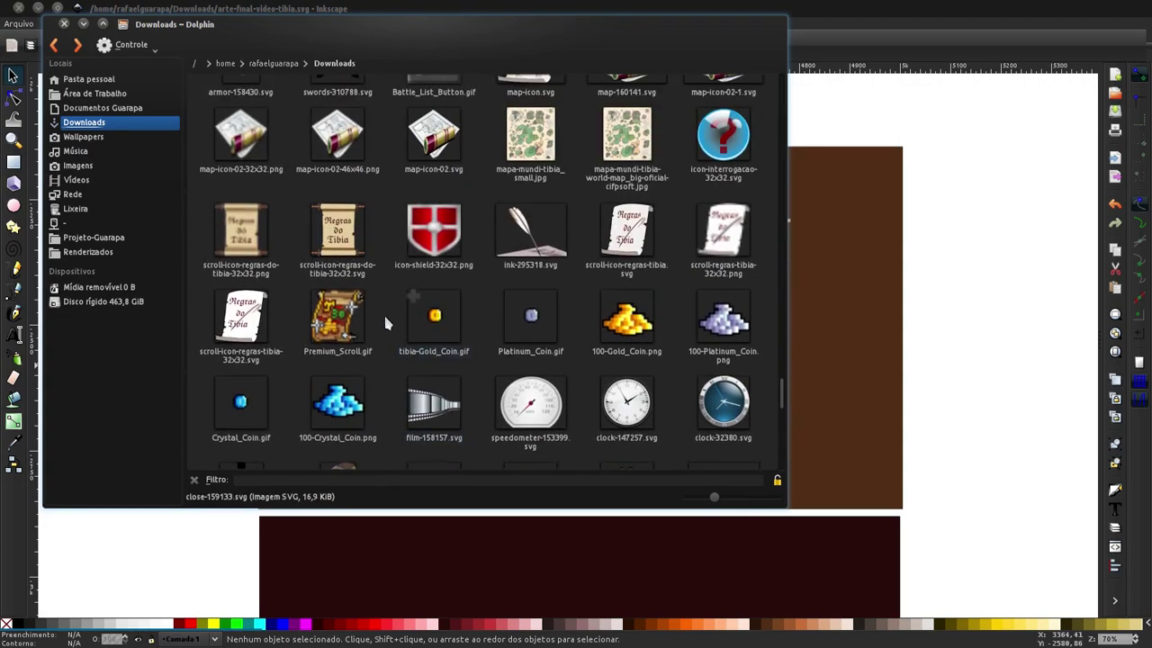
click(337, 232)
scroll(474, 373, up, 2)
scroll(474, 373, up, 5)
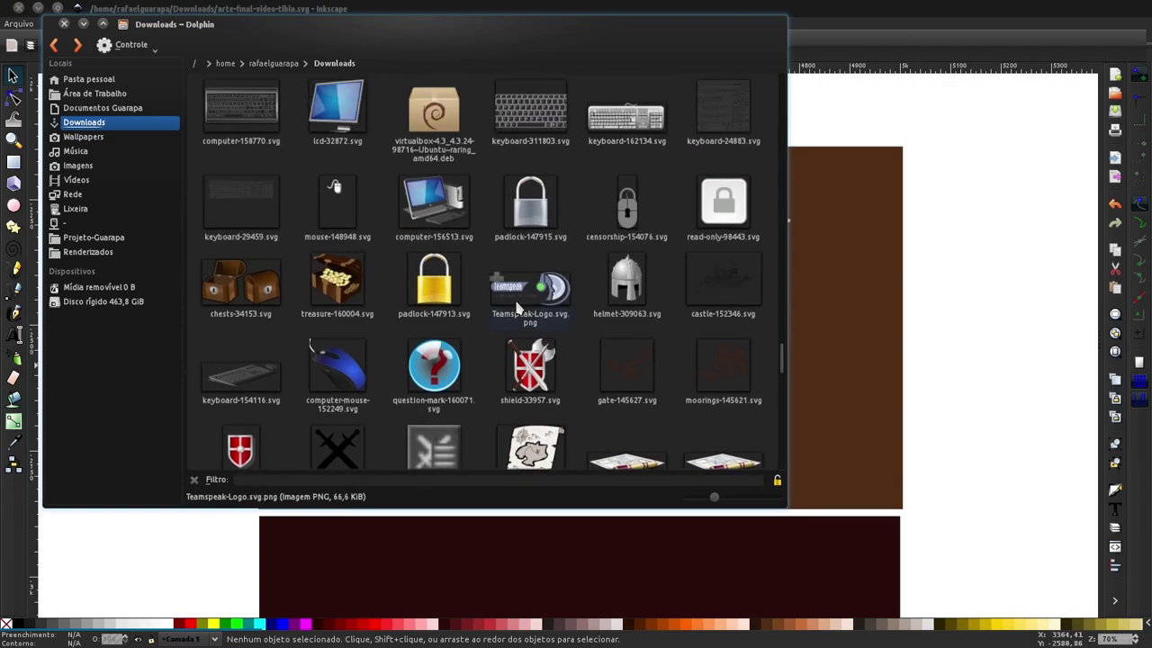
scroll(485, 317, down, 2)
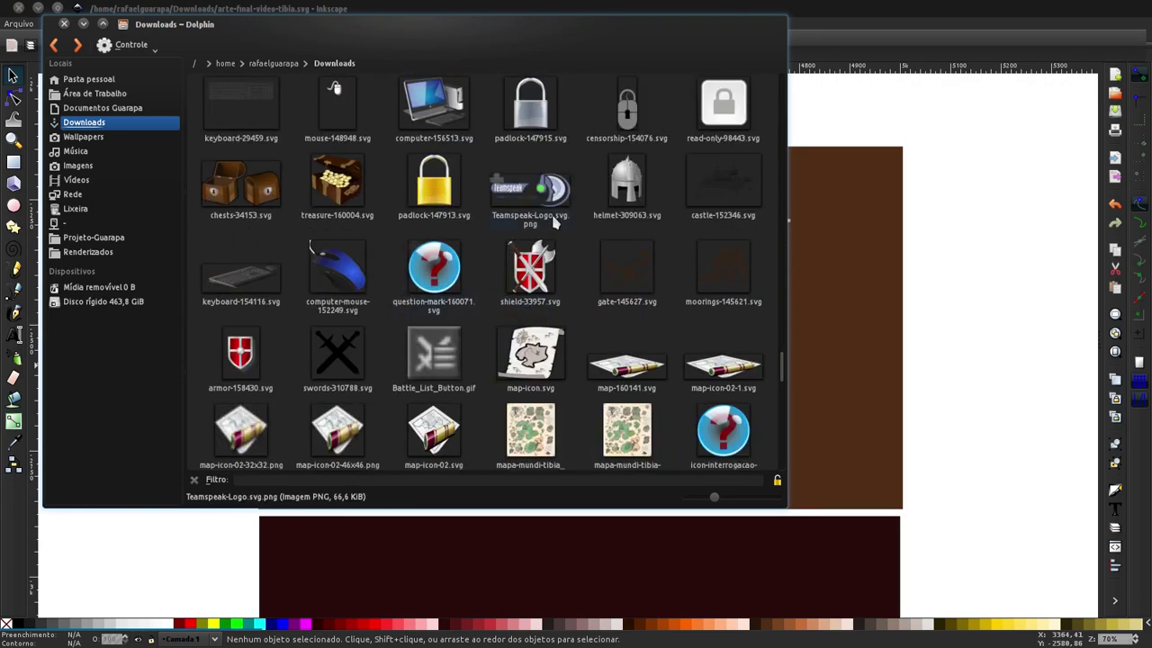
scroll(378, 365, down, 2)
scroll(378, 364, down, 2)
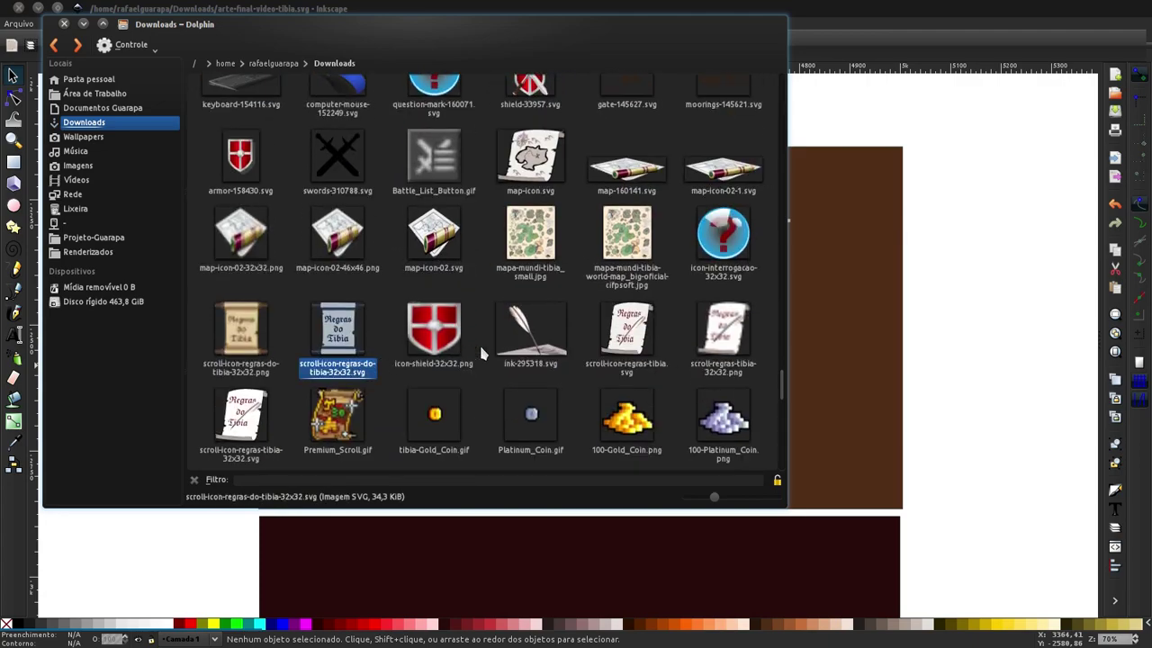
scroll(479, 416, down, 6)
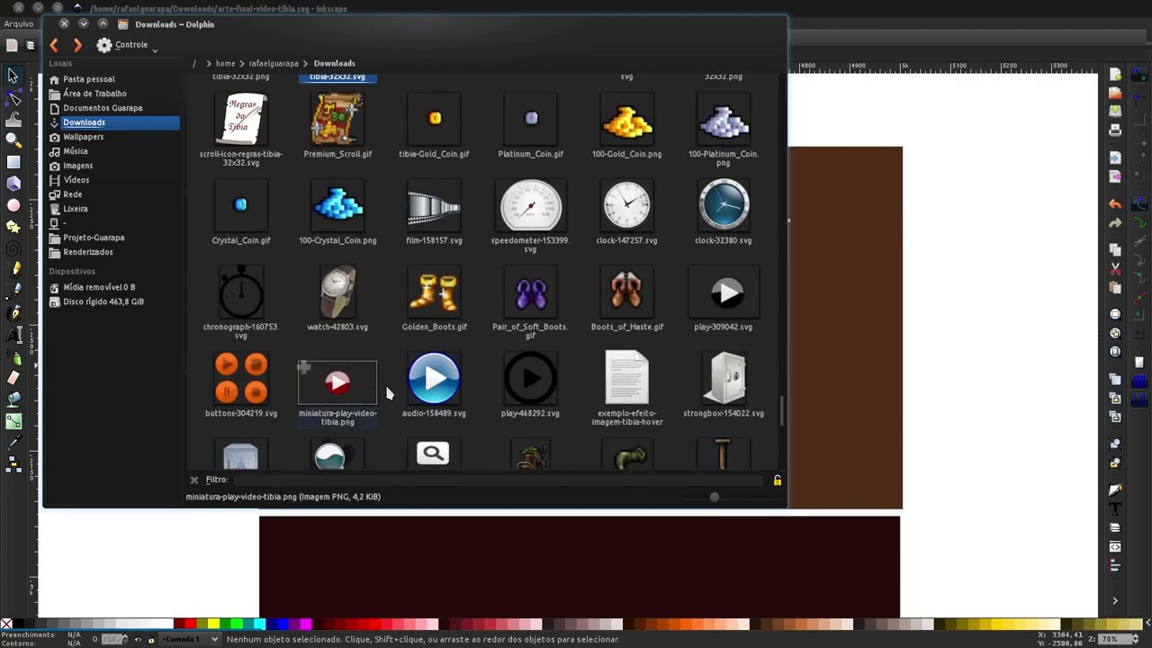
scroll(396, 409, down, 4)
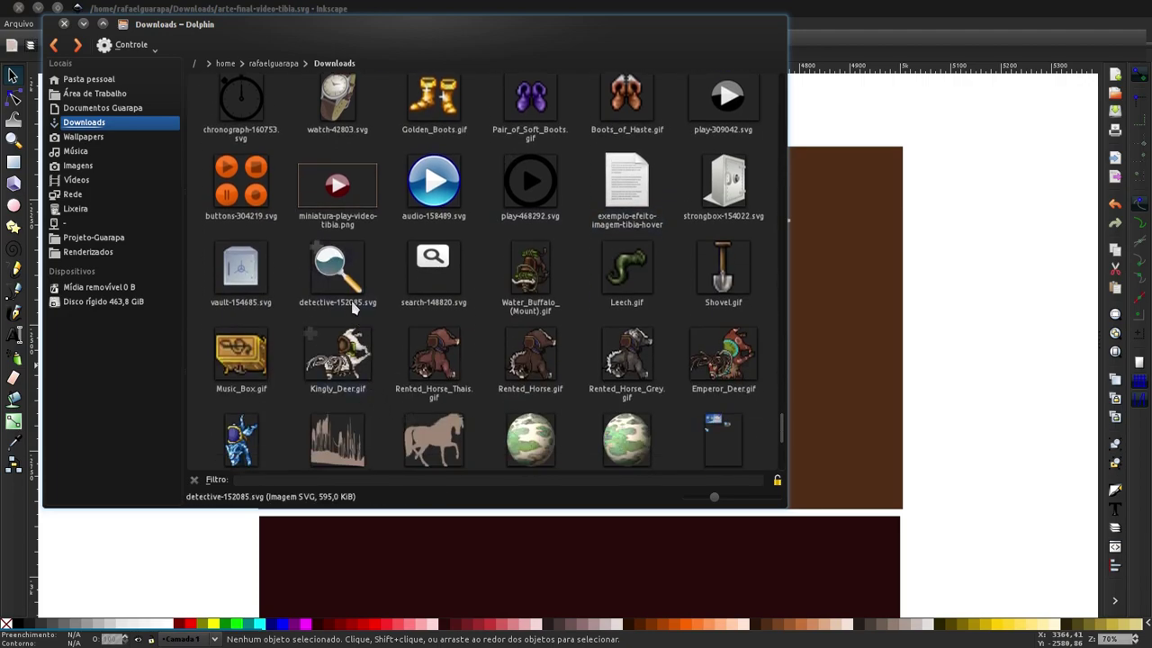
scroll(630, 324, down, 2)
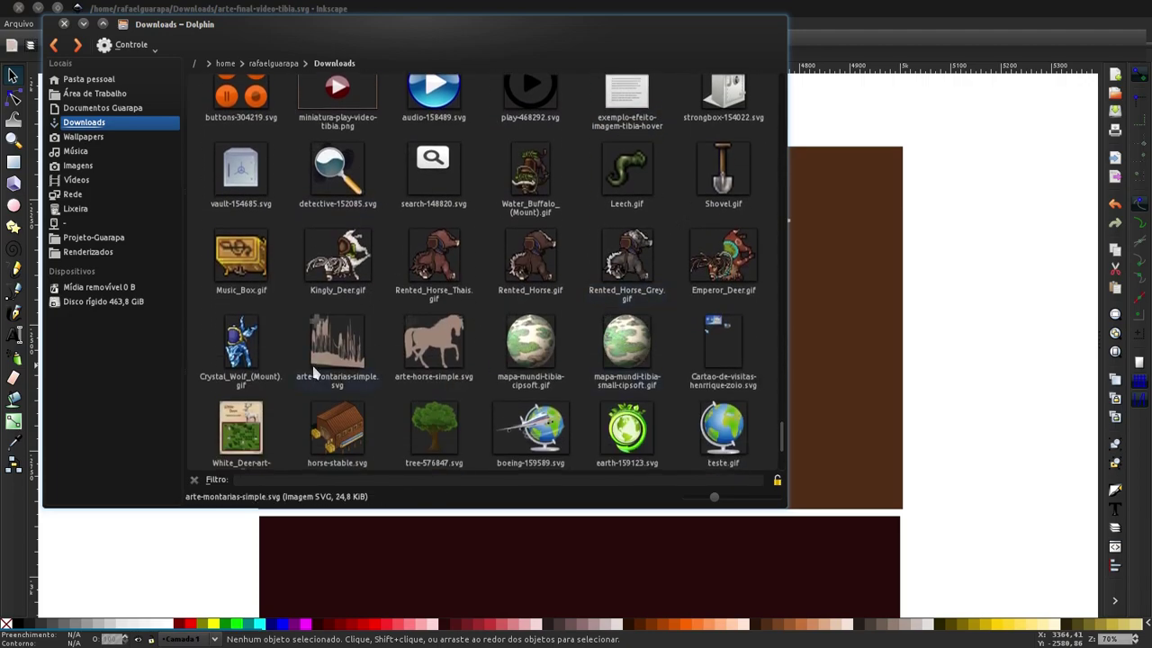
scroll(486, 365, down, 1)
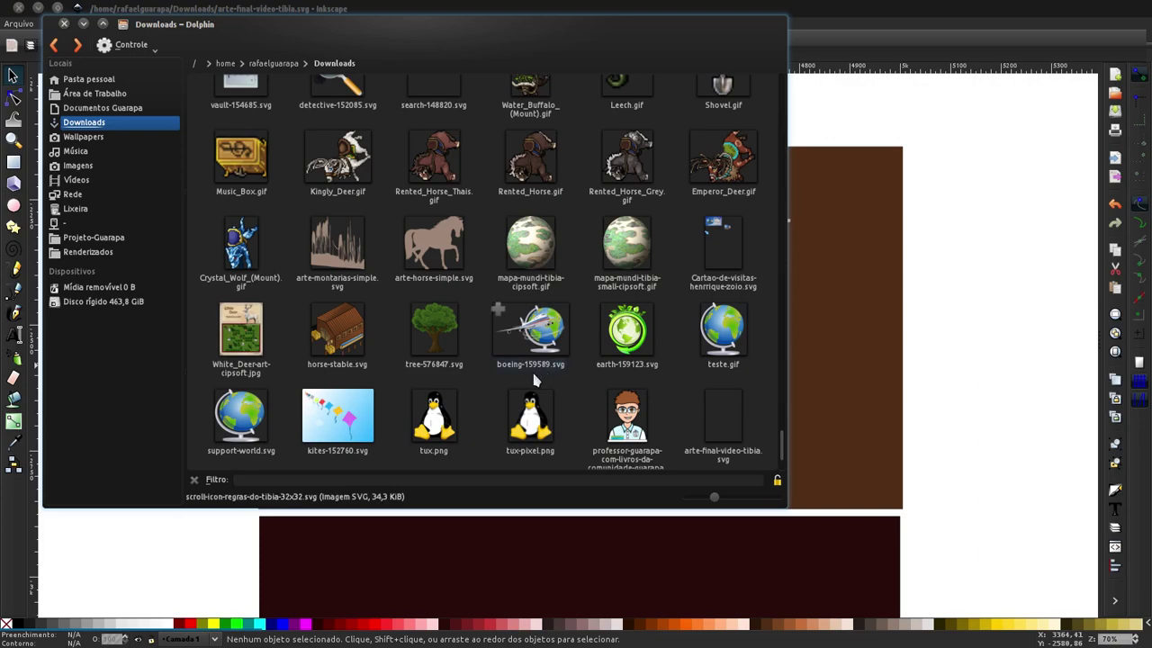
scroll(511, 387, down, 1)
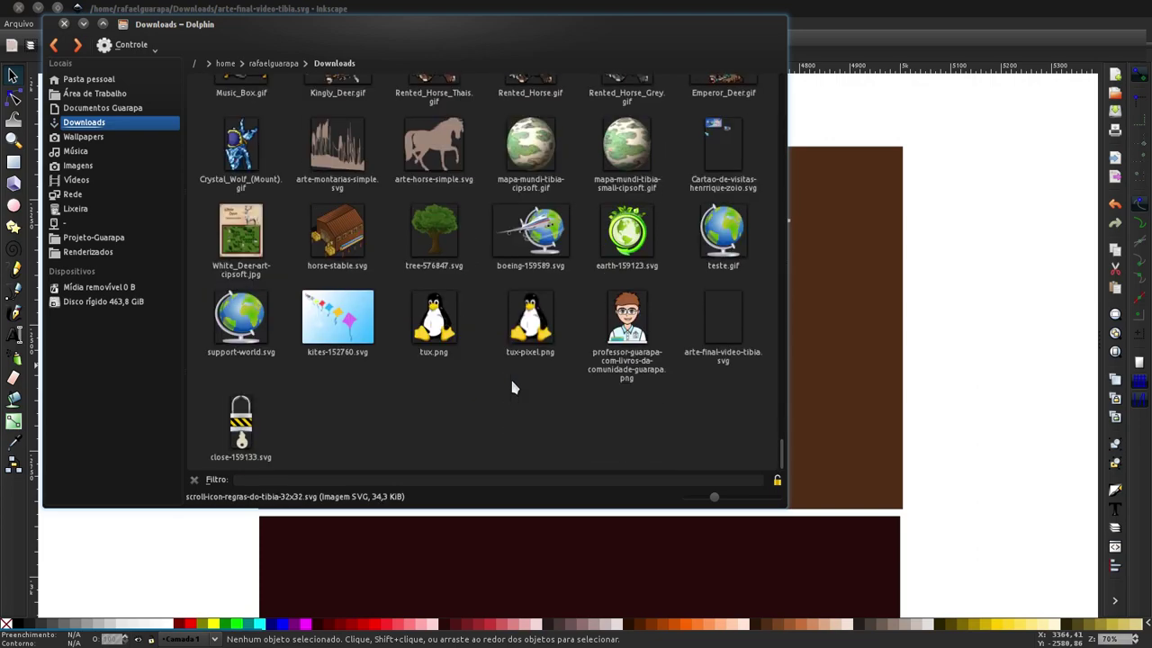
Step: Import scroll-icon-regras-do-tibia-32x32.svg from the Downloads folder onto the canvas beside the banner and put the file manager away
scroll(546, 403, up, 5)
scroll(535, 409, up, 4)
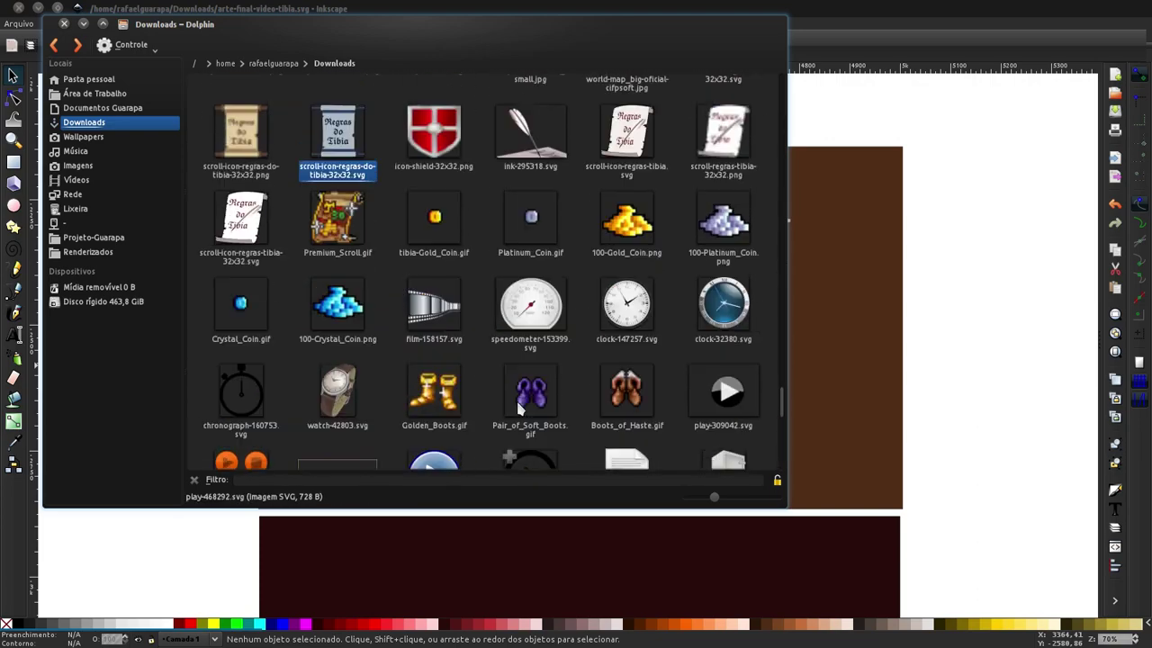
drag(351, 256, 932, 405)
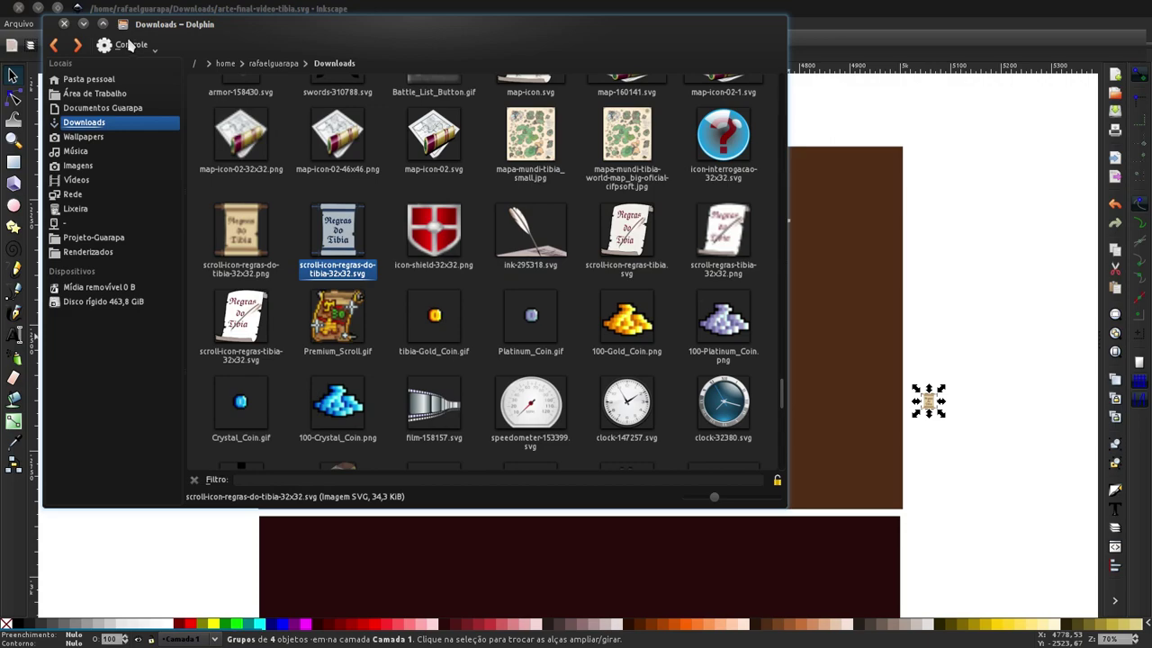
click(84, 25)
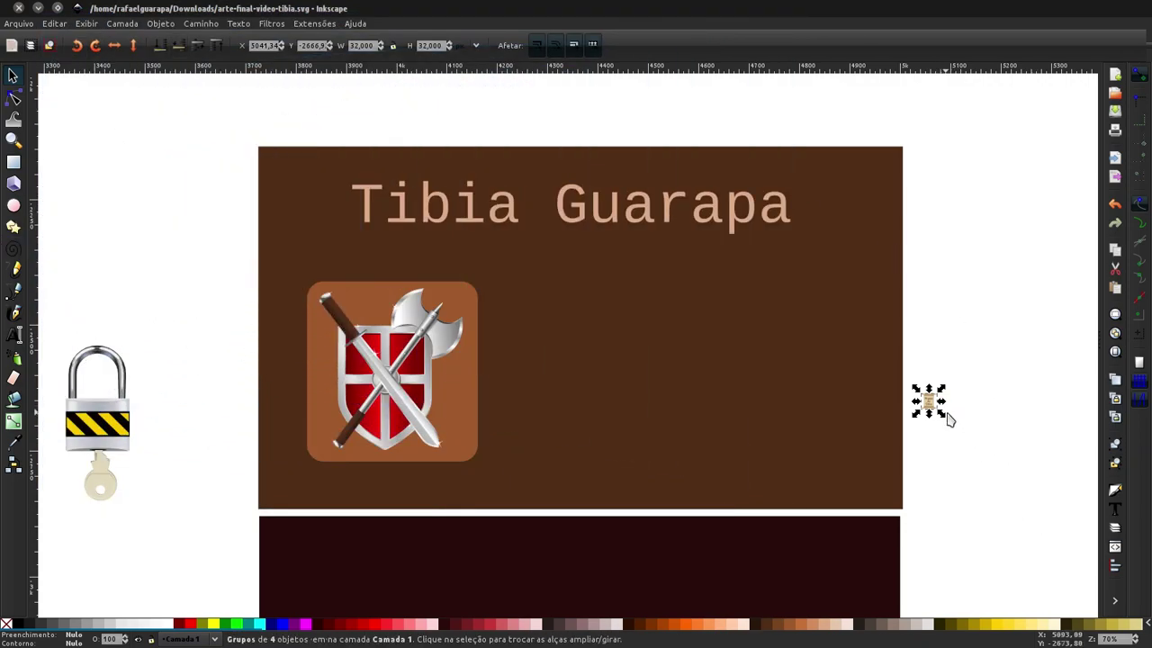
Step: Enlarge the imported scroll proportionally to about 490 by 490 px and place it on the banner to the right of the shield
drag(942, 415, 1062, 534)
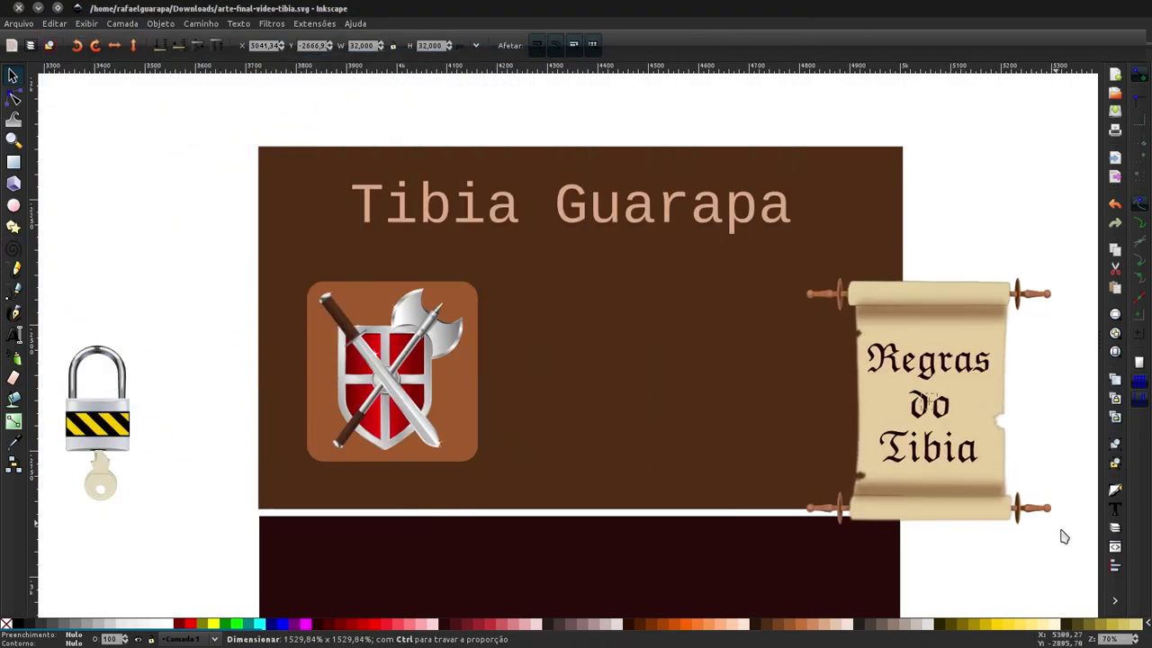
drag(972, 465, 723, 433)
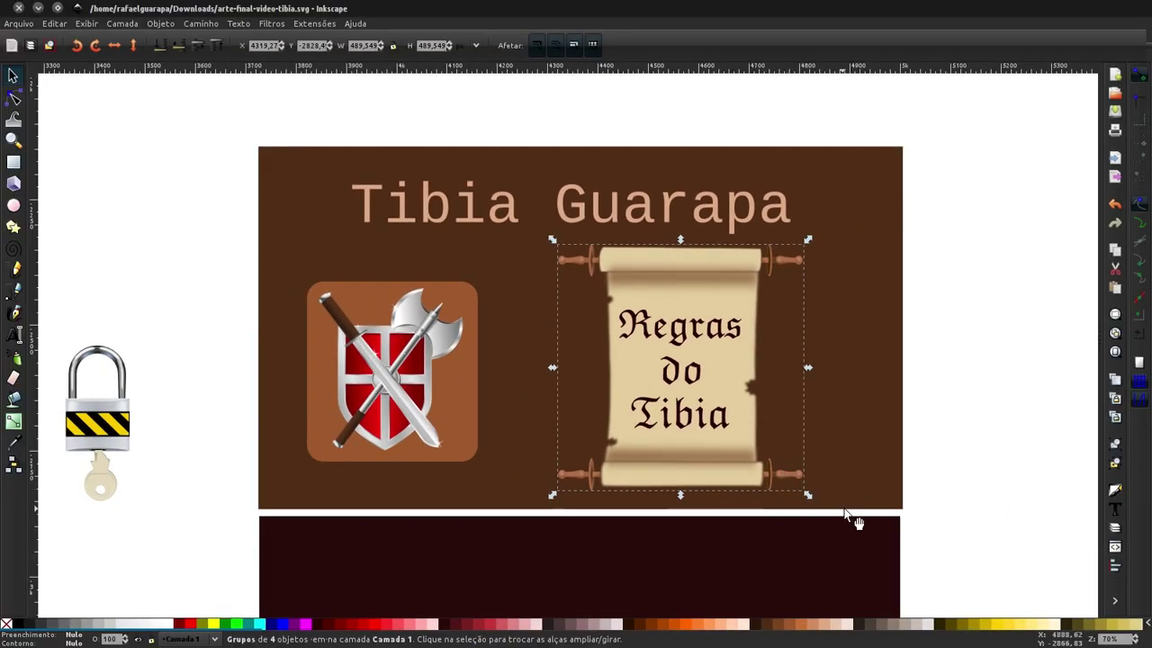
Step: Switch to Firefox, examine the blank parchment scroll among the Pixabay "papiro" vector results, and return to Inkscape
mouse_move(17, 387)
click(20, 161)
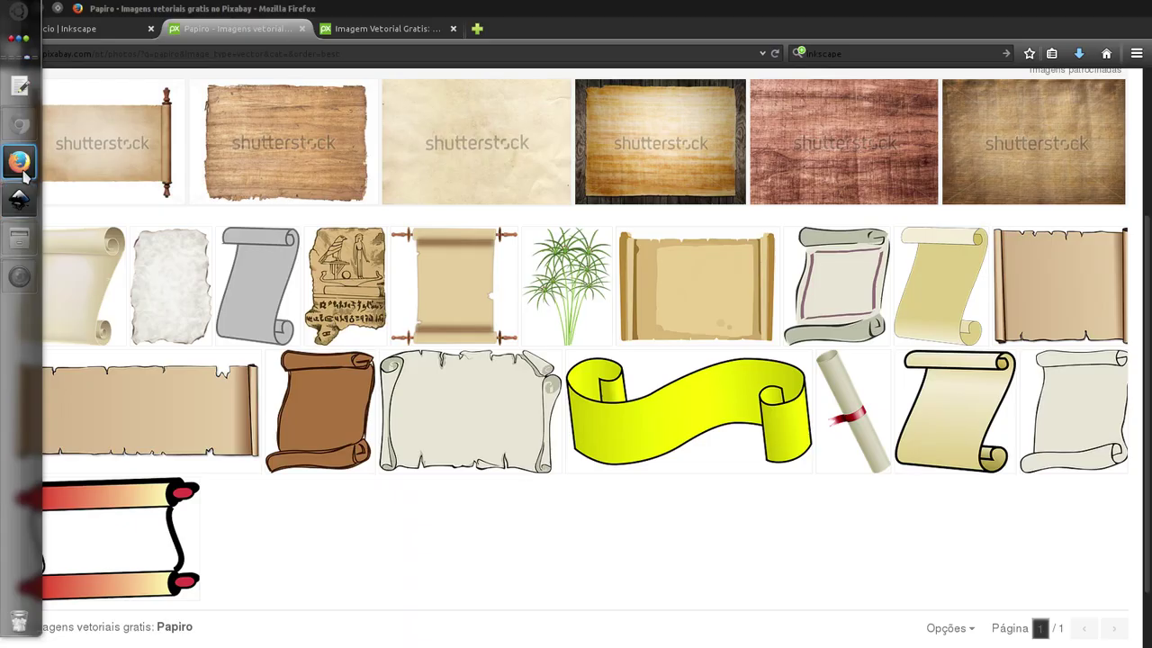
scroll(464, 540, up, 3)
mouse_move(456, 581)
scroll(455, 581, down, 2)
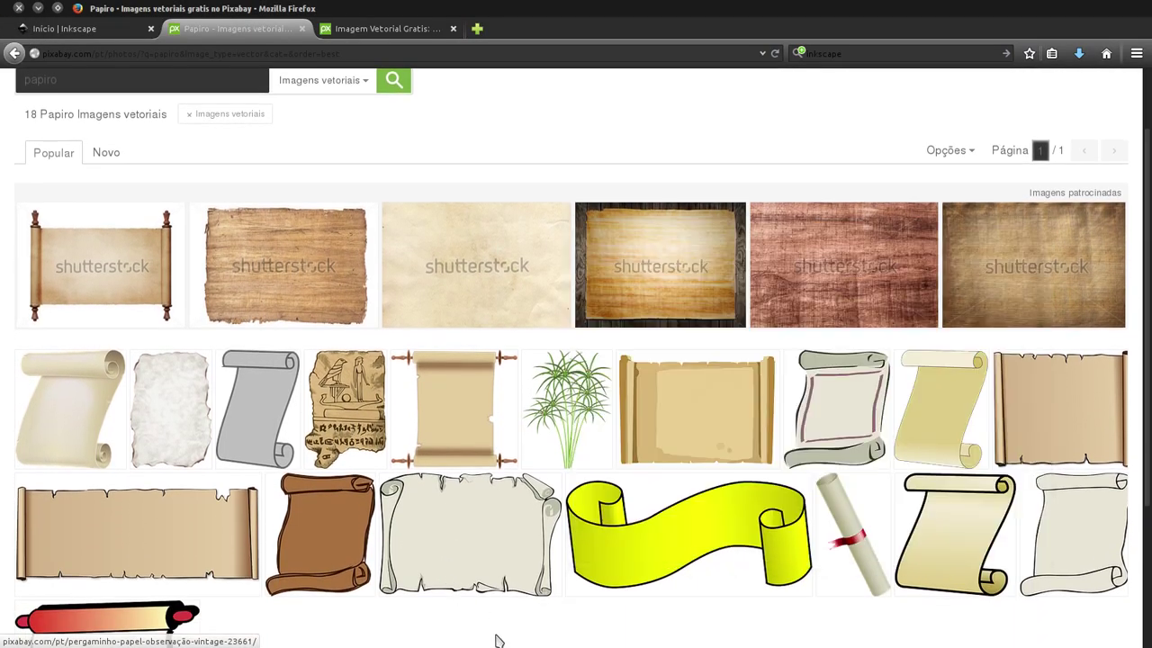
mouse_move(472, 451)
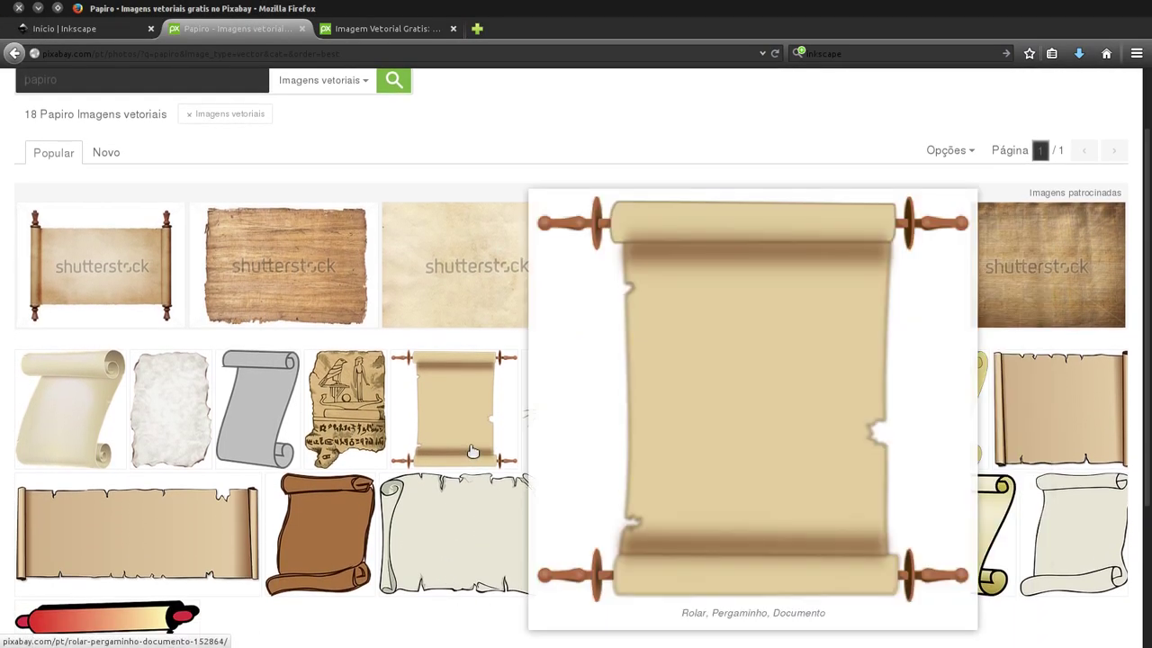
mouse_move(9, 387)
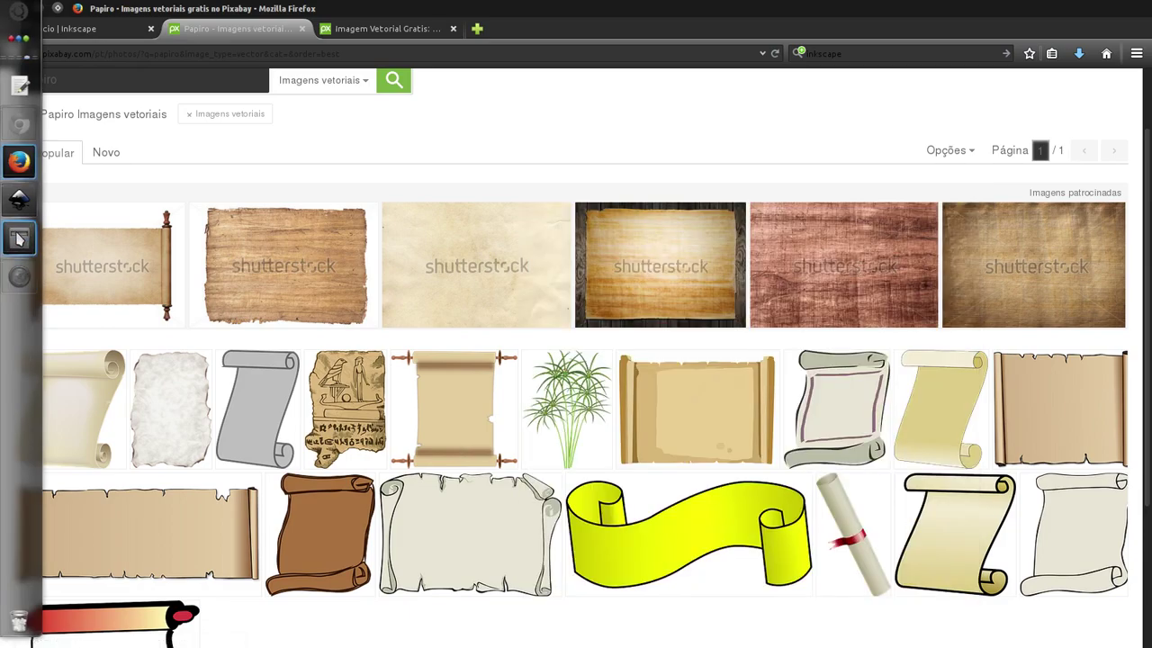
click(18, 203)
Step: Try to move the word "Regras" out of the scroll group toward the banner's right edge, and undo the move
click(949, 383)
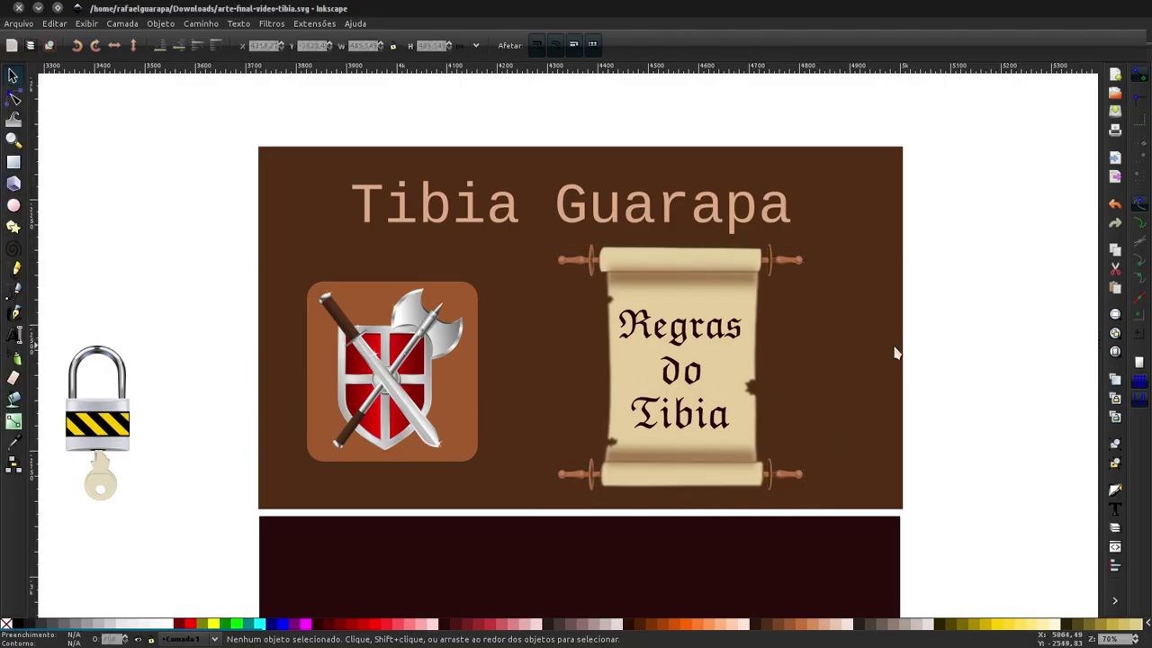
click(702, 336)
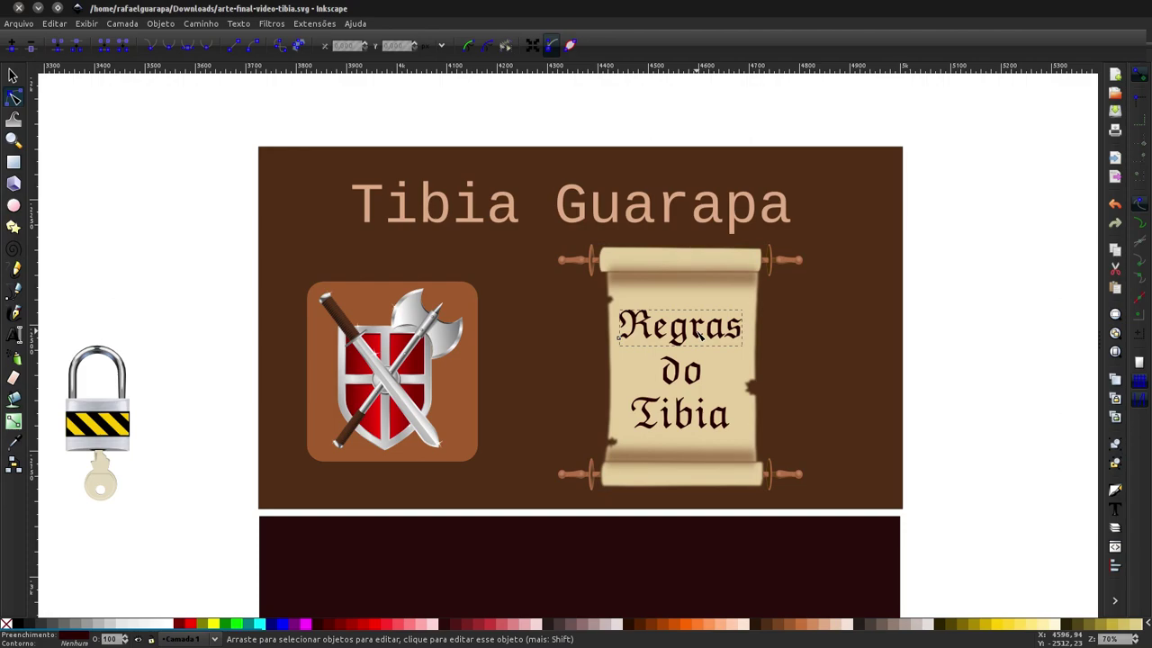
ctrl+click(698, 346)
drag(702, 340, 799, 386)
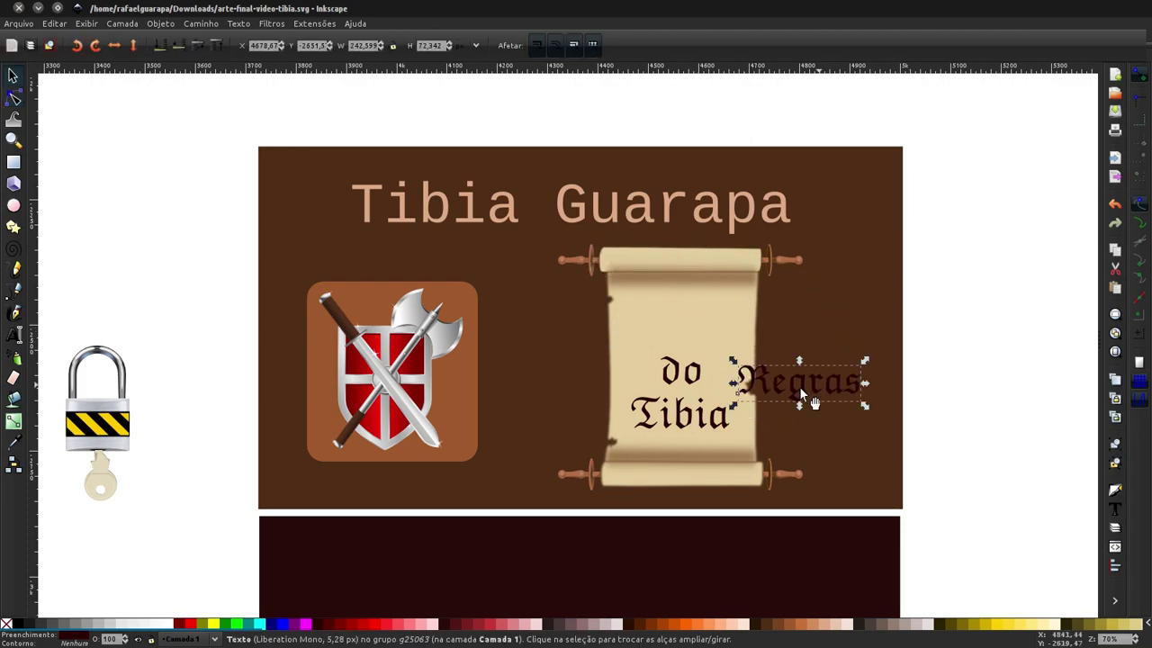
click(922, 144)
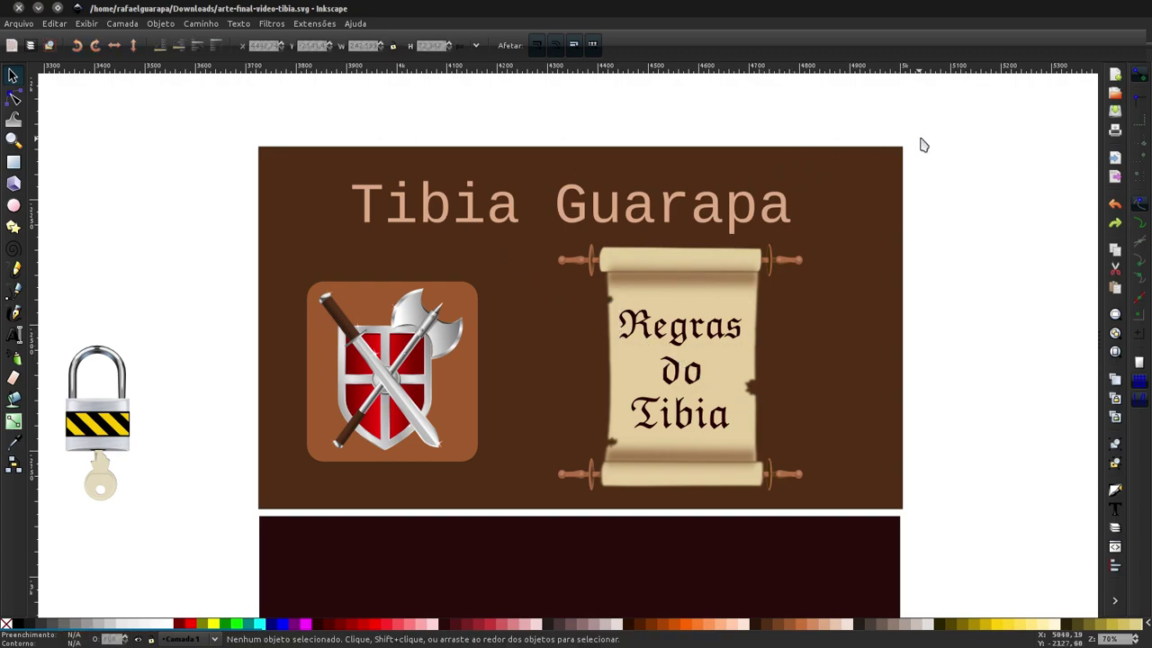
Step: Delete the letters after the "G" in the banner title and retype them so it reads "Tibia Guarapa"
click(567, 207)
click(608, 216)
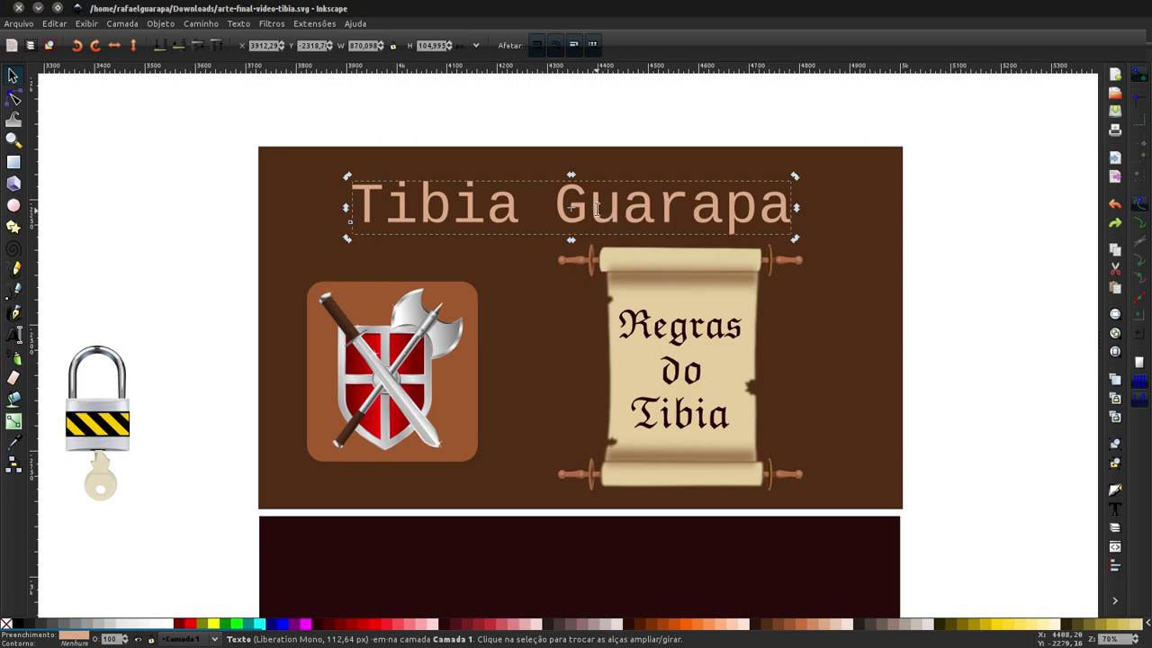
drag(594, 209, 687, 205)
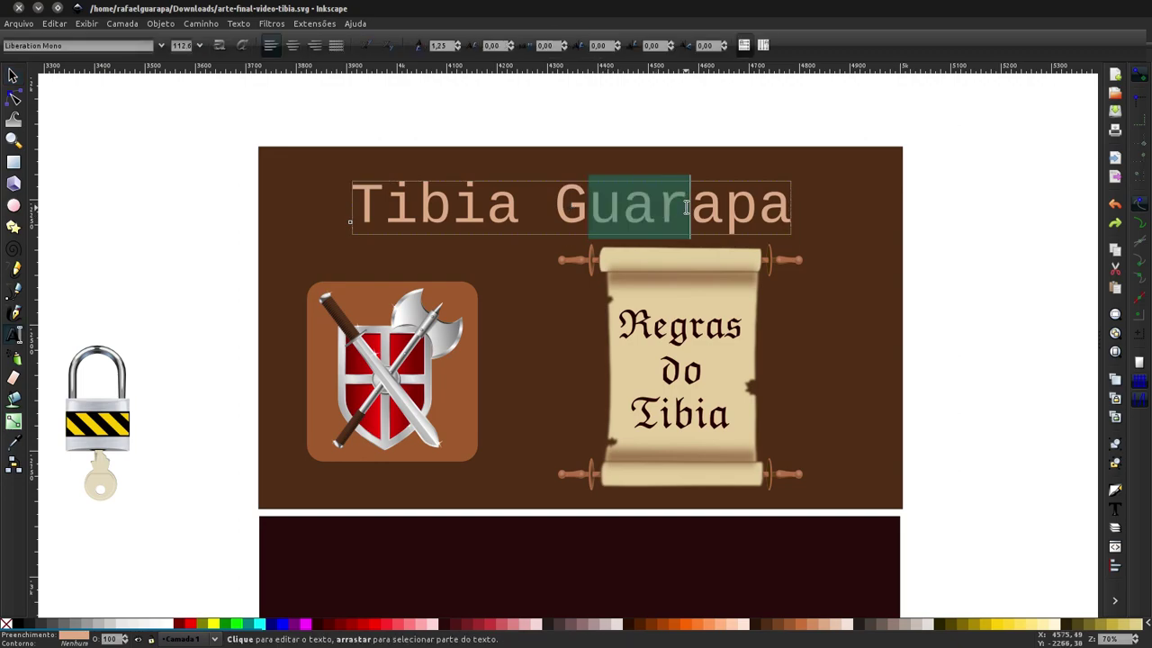
key(BackSpace)
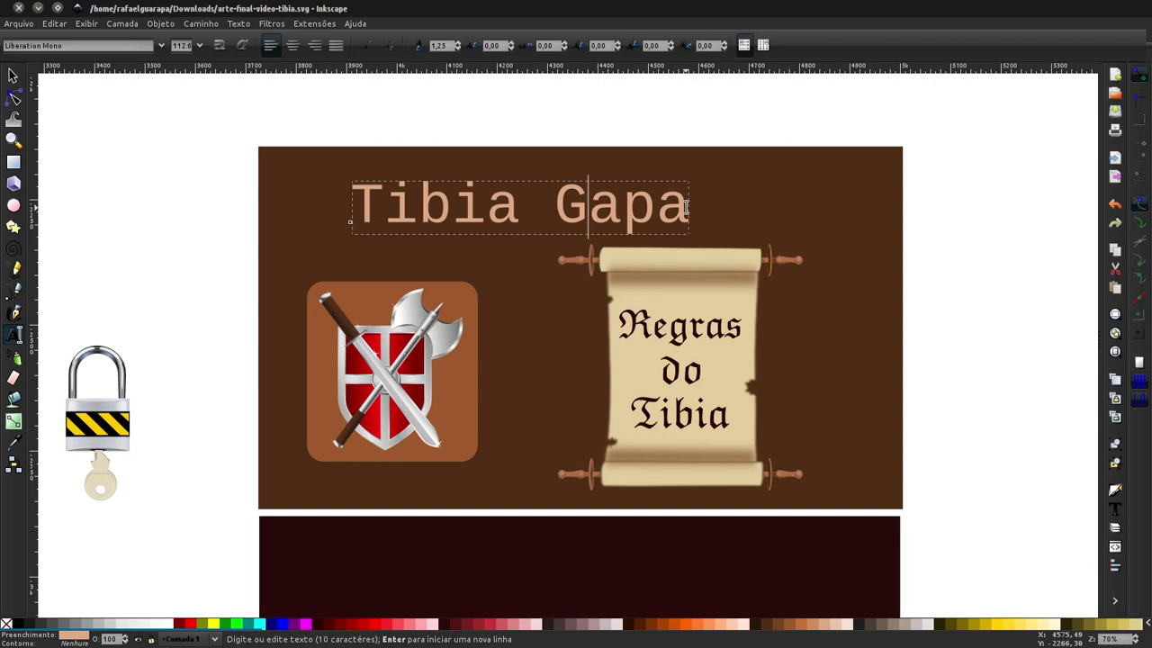
key(Delete)
key(Delete)
key(Delete)
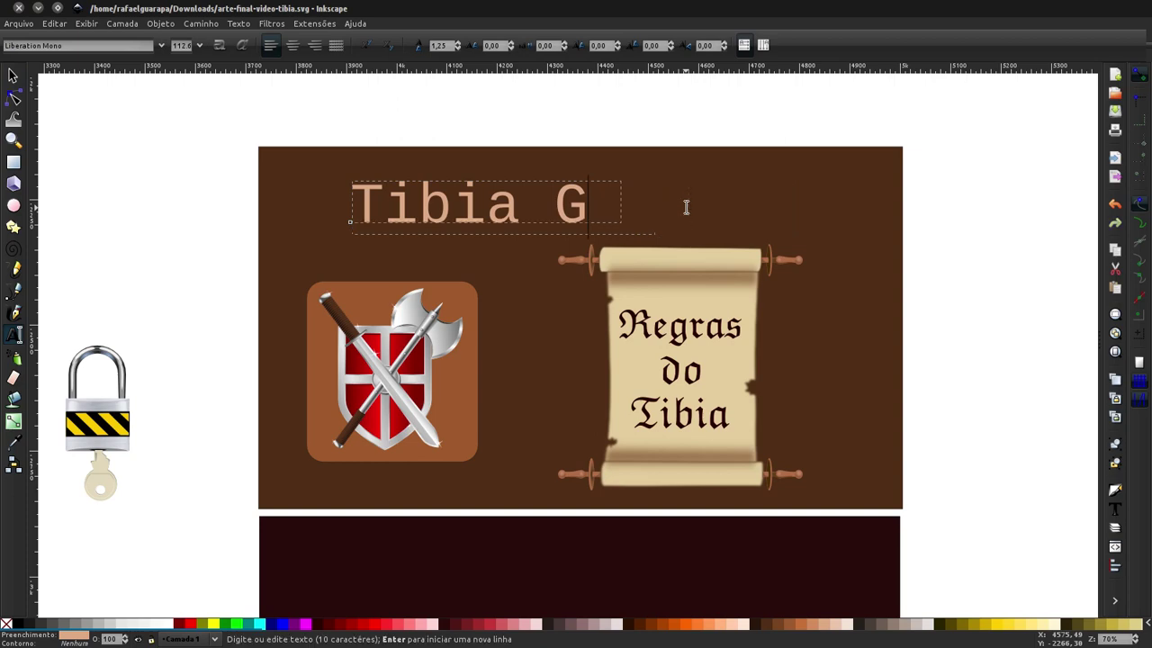
text(uarapa)
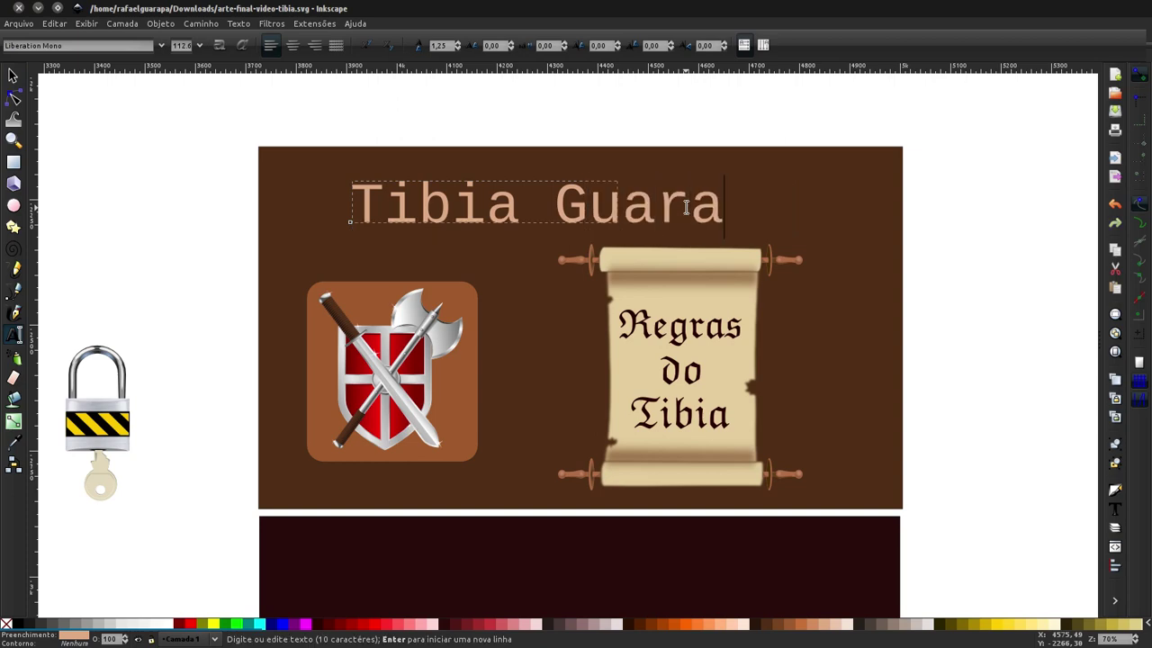
click(12, 75)
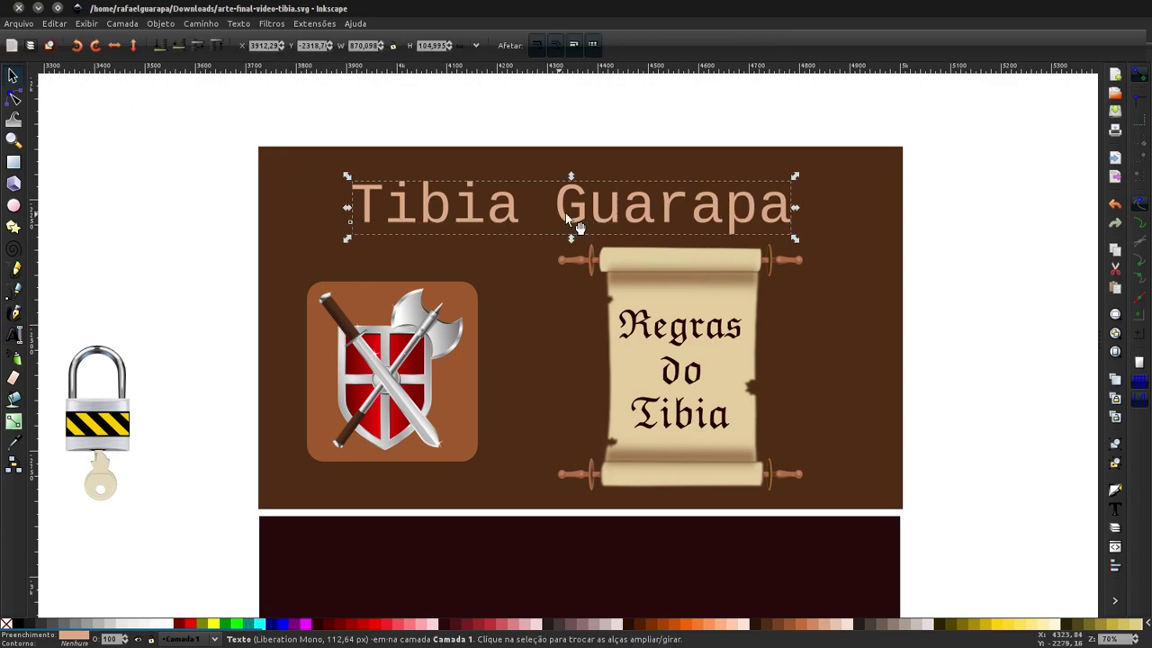
Step: Check the font of the scroll's "Regras" text and set the whole "Tibia Guarapa" title to eufm10
double_click(569, 216)
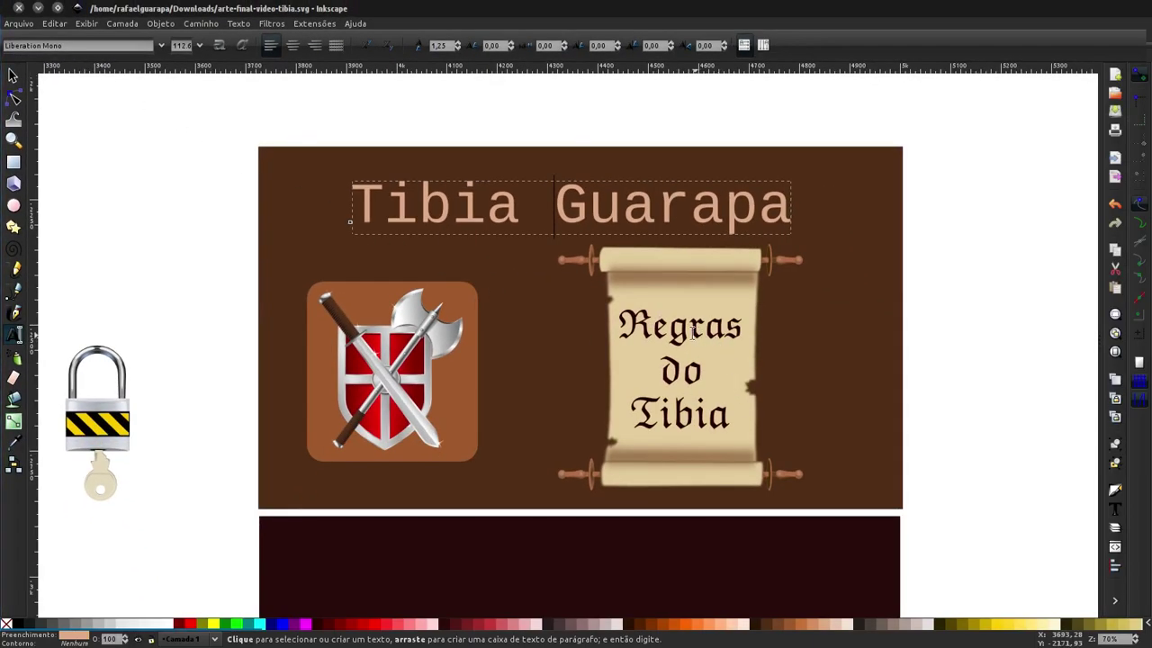
click(690, 331)
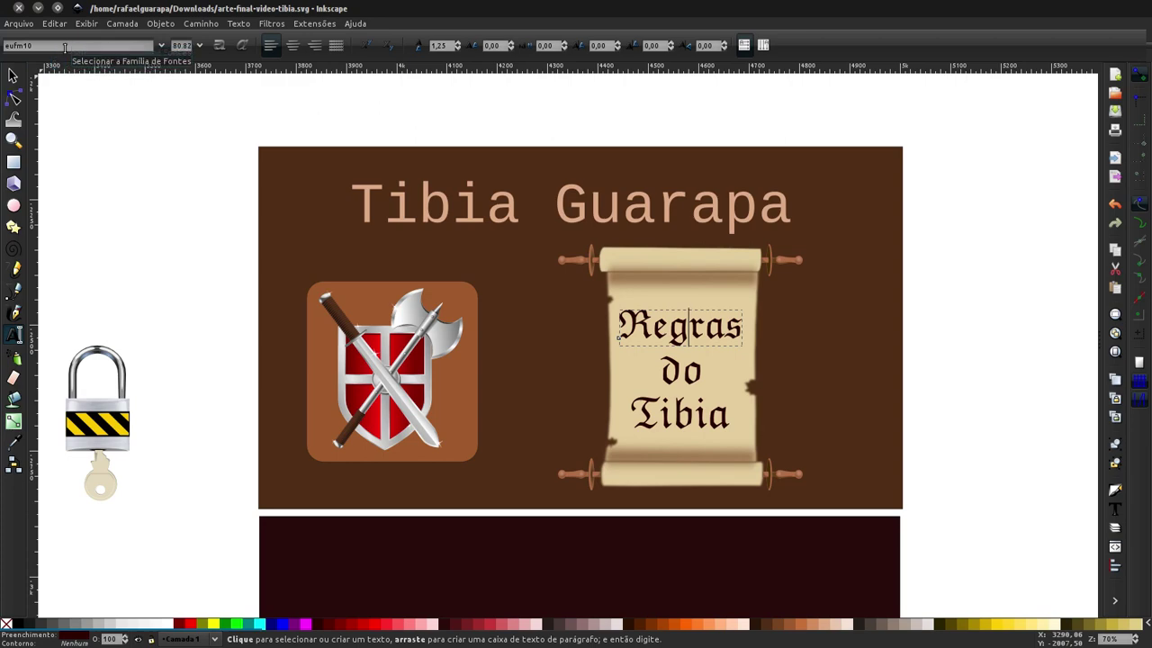
click(491, 221)
key(ctrl+a)
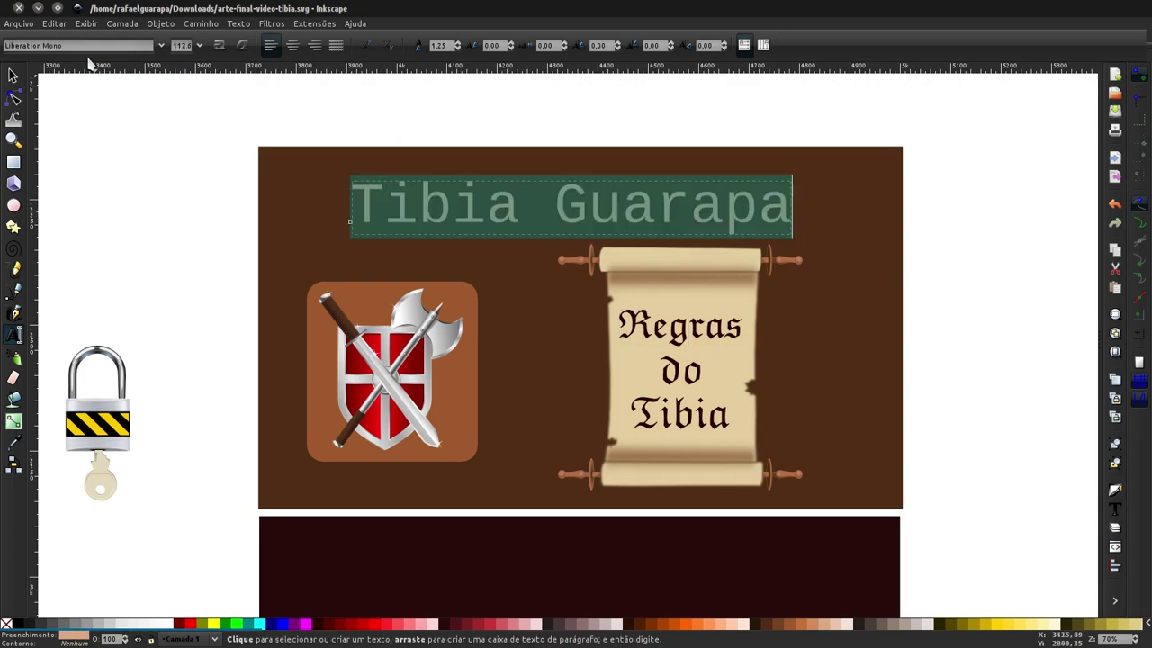
click(75, 44)
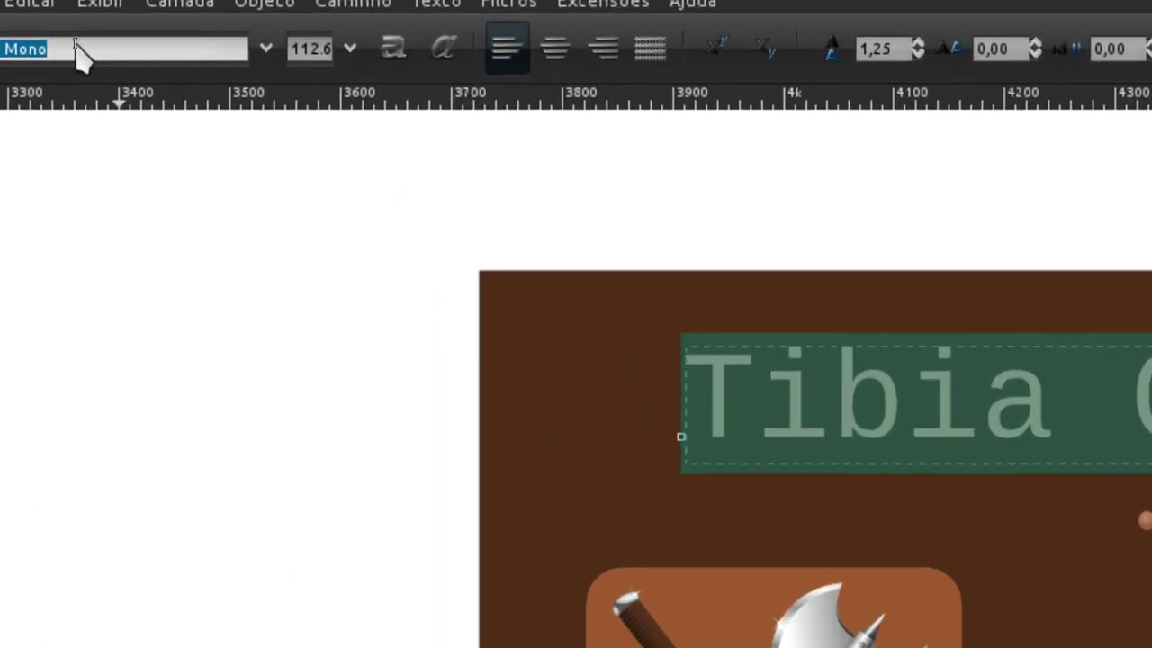
text(eu)
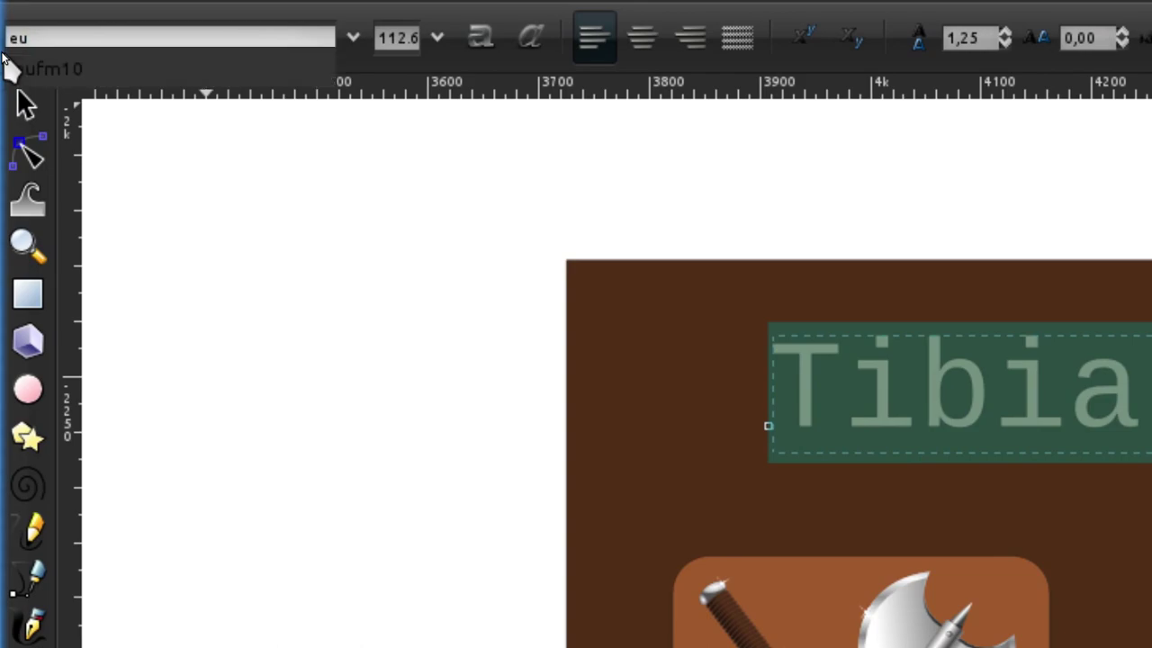
click(39, 62)
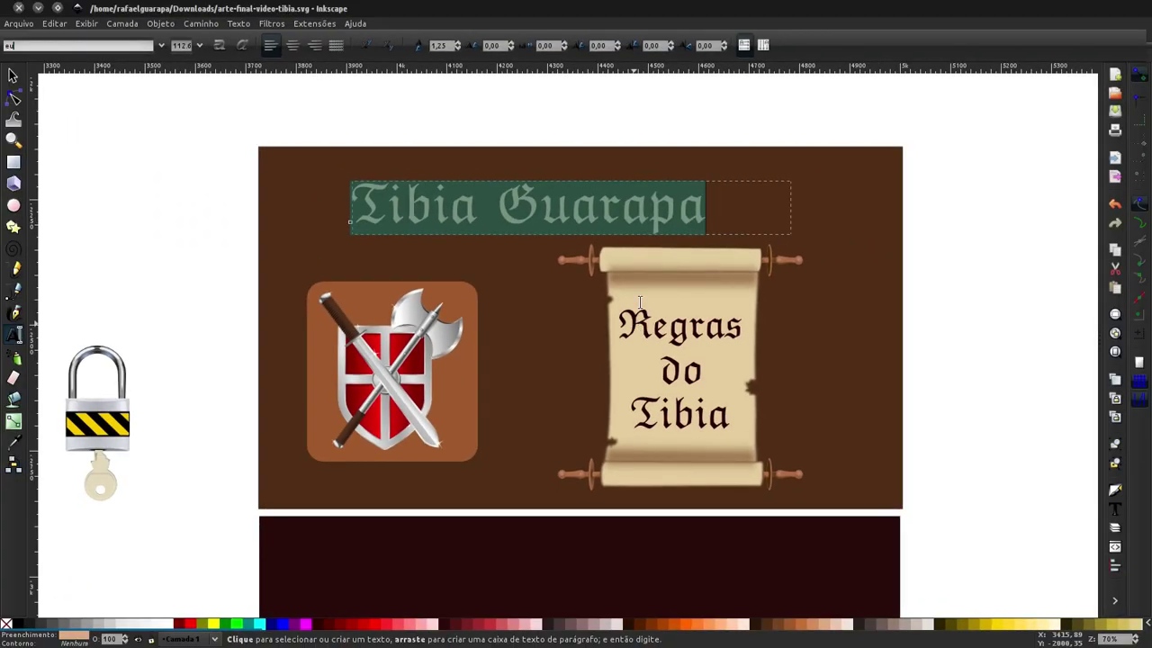
key(F1)
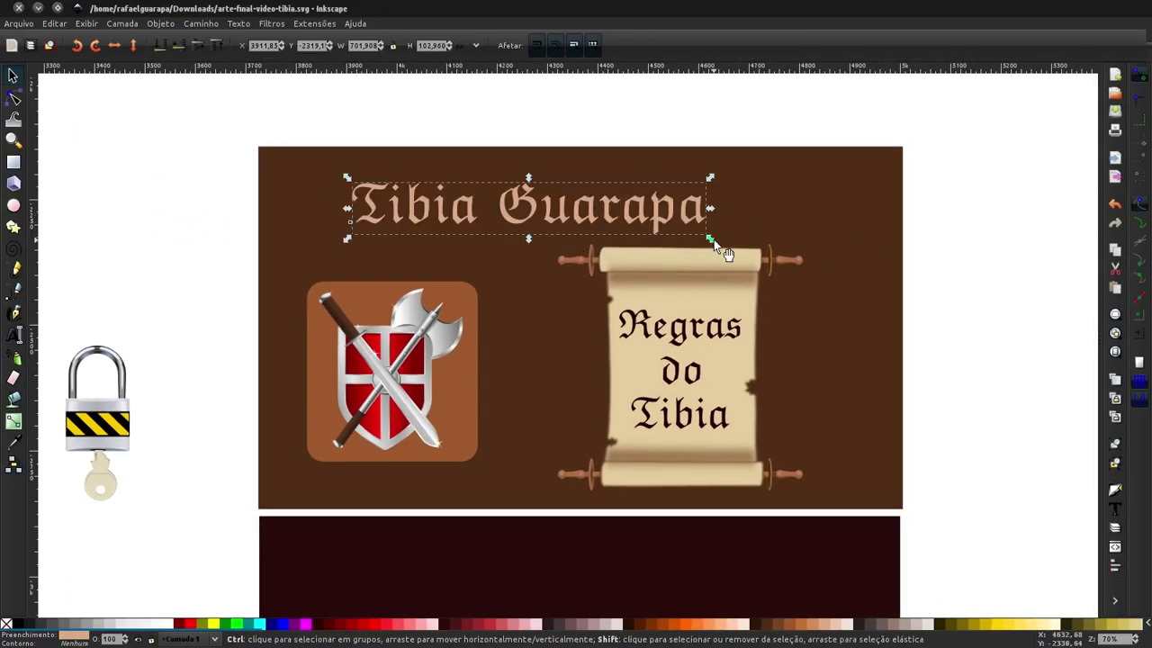
Step: Enlarge the title proportionally to about 865 by 127 px and centre it near the banner's upper edge
drag(713, 241, 754, 255)
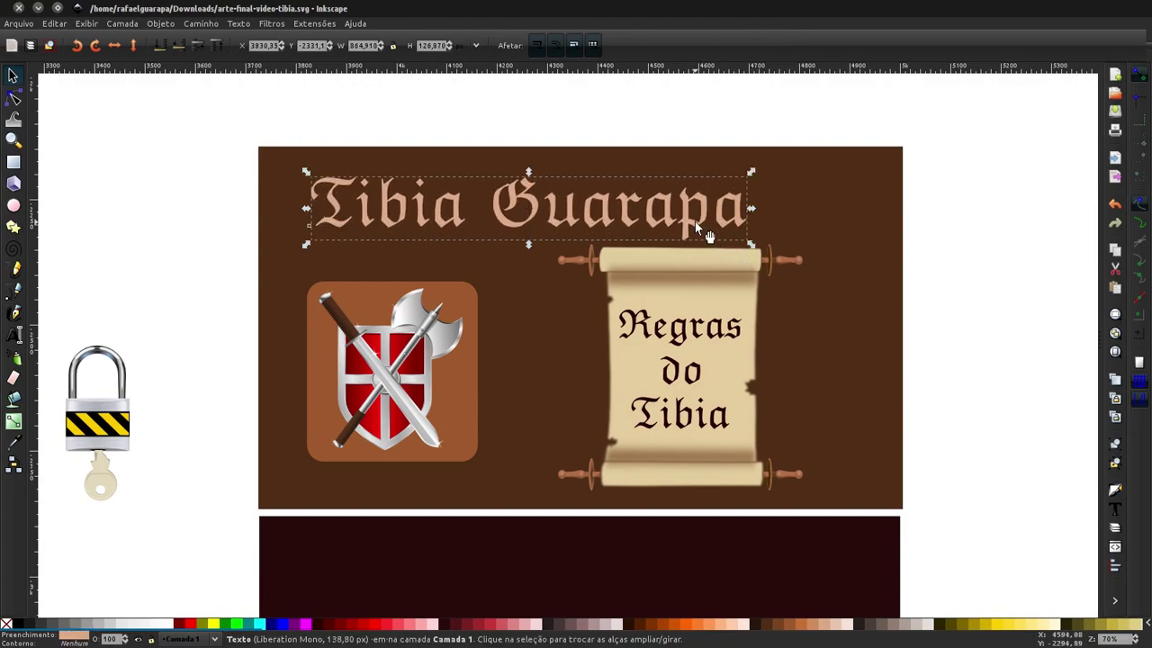
drag(713, 222, 733, 219)
click(963, 280)
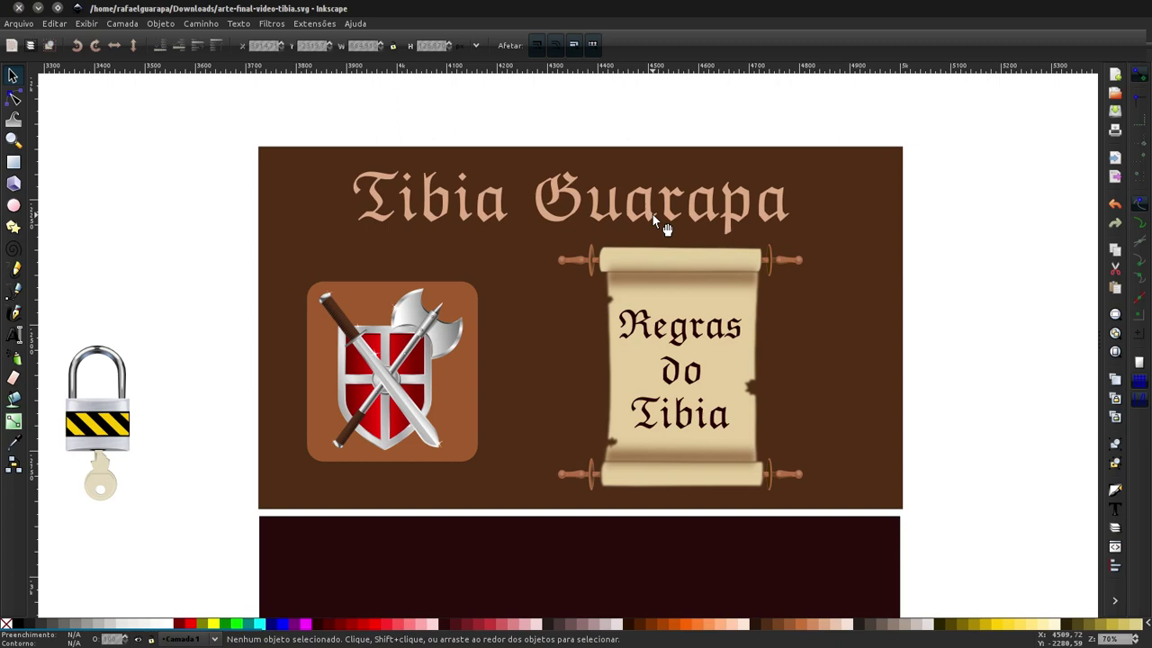
Step: Try rotating the scroll clockwise by about 53 degrees and cancel the rotation
click(689, 262)
click(708, 261)
drag(807, 241, 892, 391)
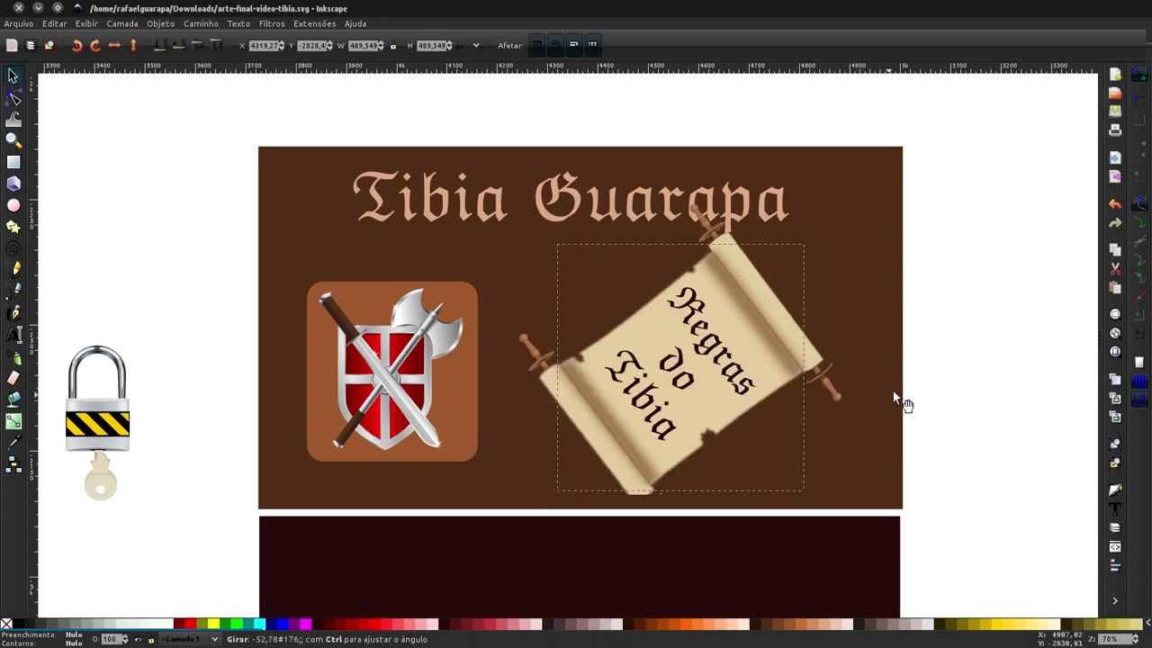
key(Escape)
click(1083, 239)
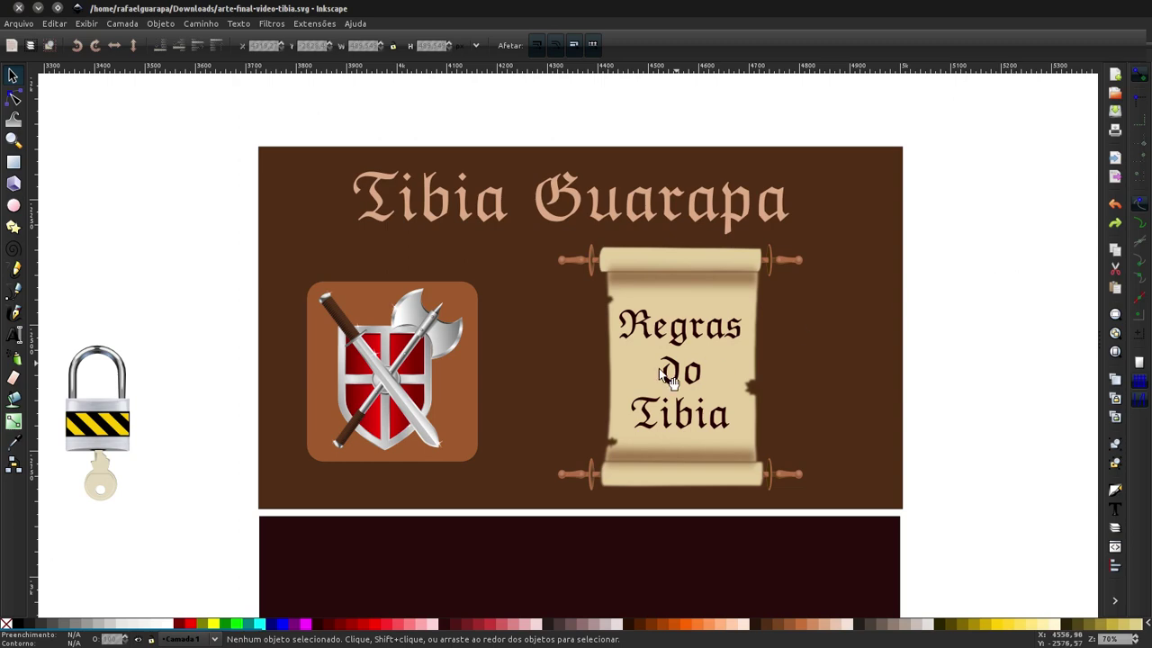
Step: Try enlarging the shield group to about 702 by 788 px and undo the scaling
click(455, 412)
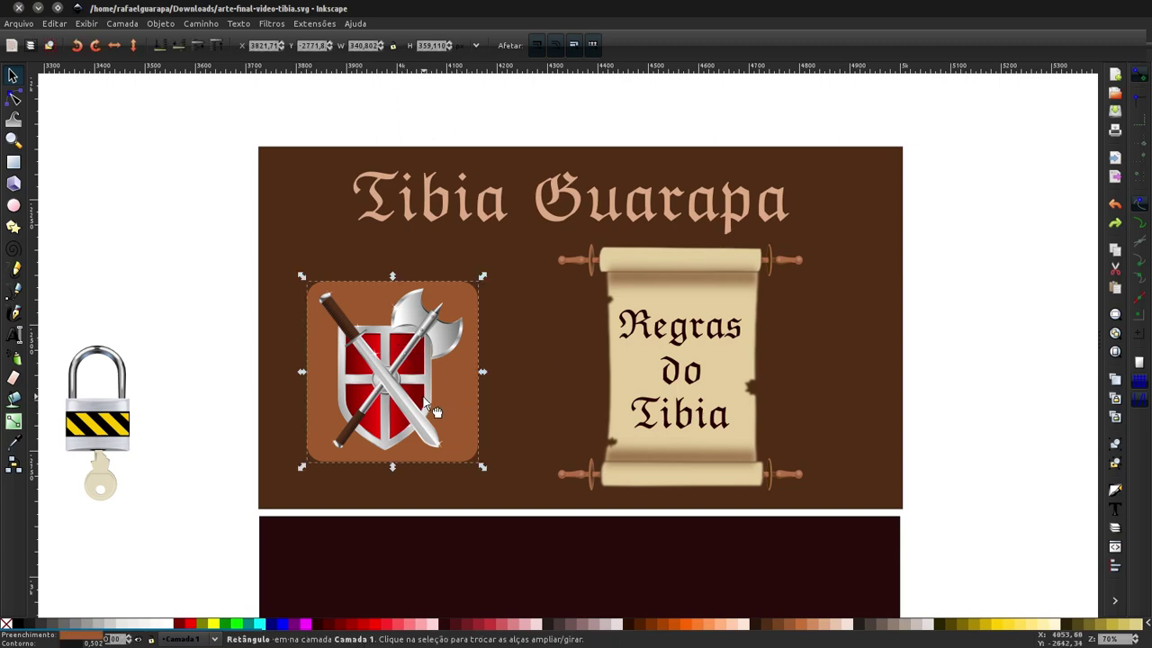
double_click(457, 415)
drag(471, 462, 799, 585)
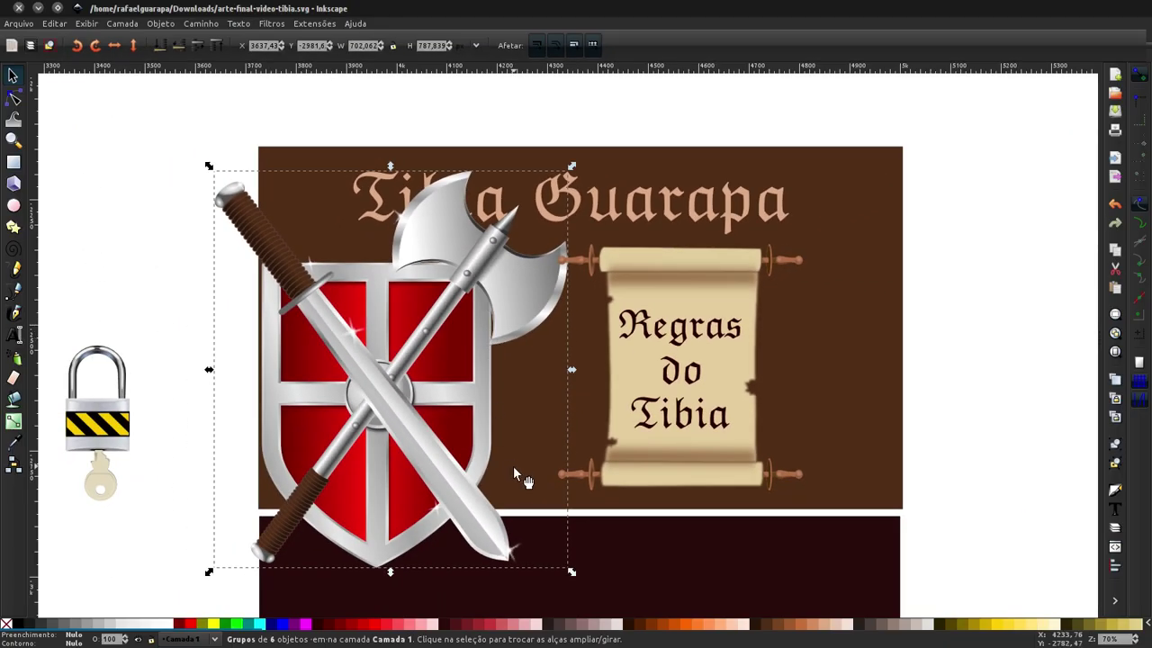
key(ctrl+z)
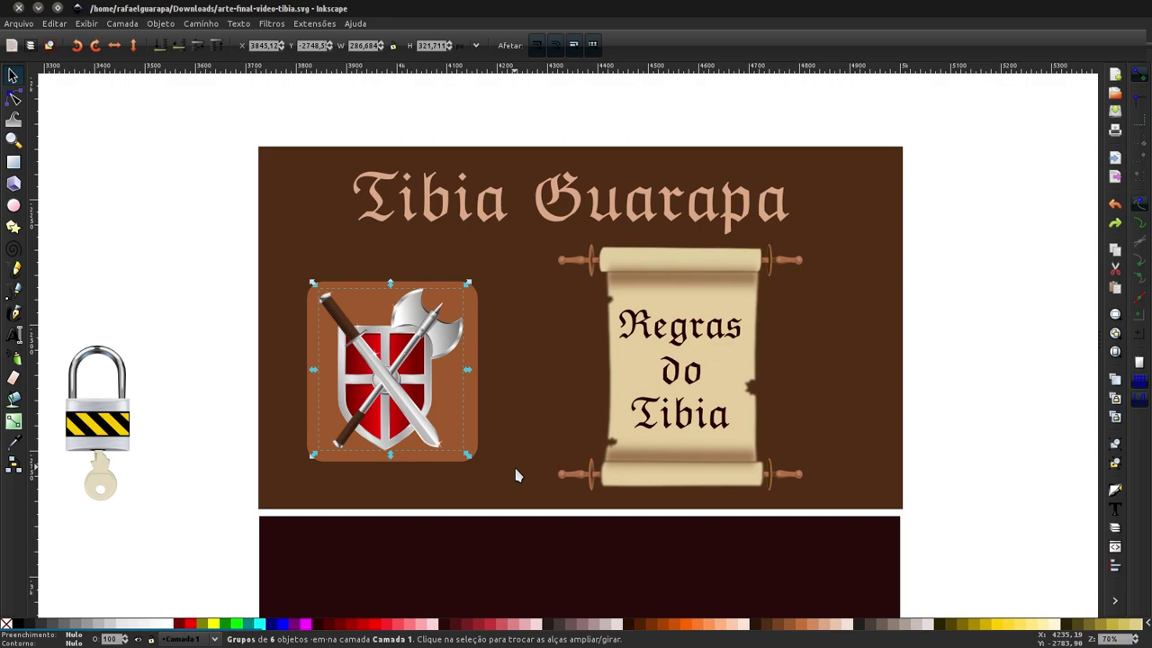
Step: Look over the finished parchment banners beside the working banner, including "Como criar conta no Tibia segura"
key(ctrl+Left)
key(ctrl+Left)
key(ctrl+Left)
key(ctrl+Left)
key(ctrl+Left)
key(ctrl+Left)
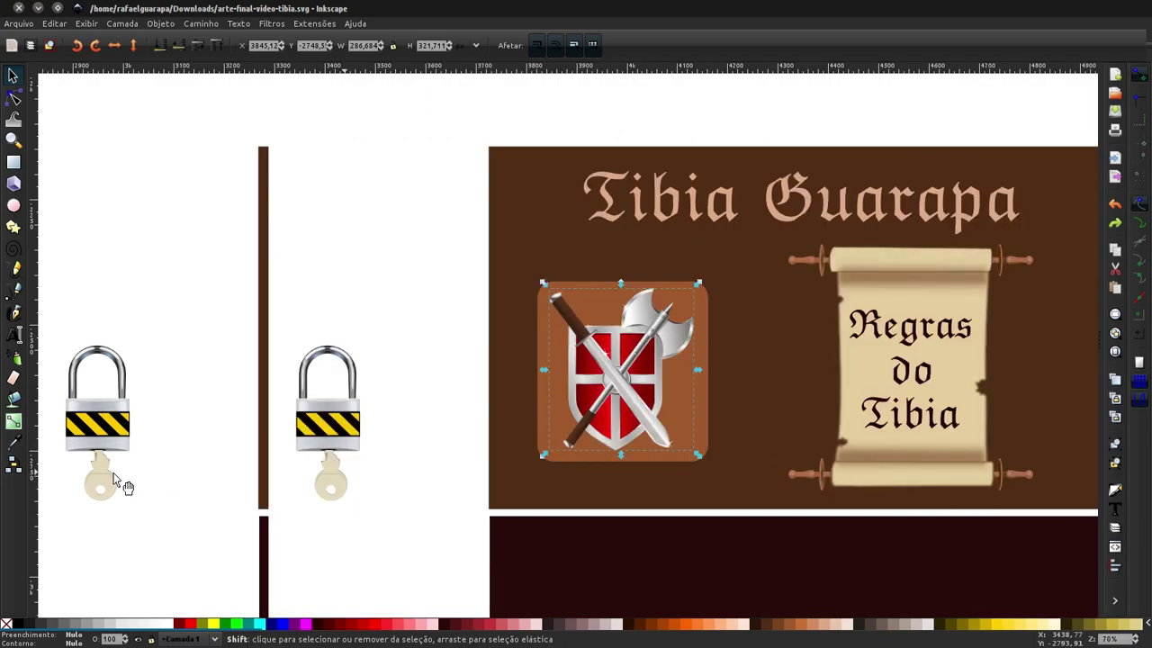
ctrl+scroll(117, 481, down, 1)
shift+scroll(154, 470, left, 4)
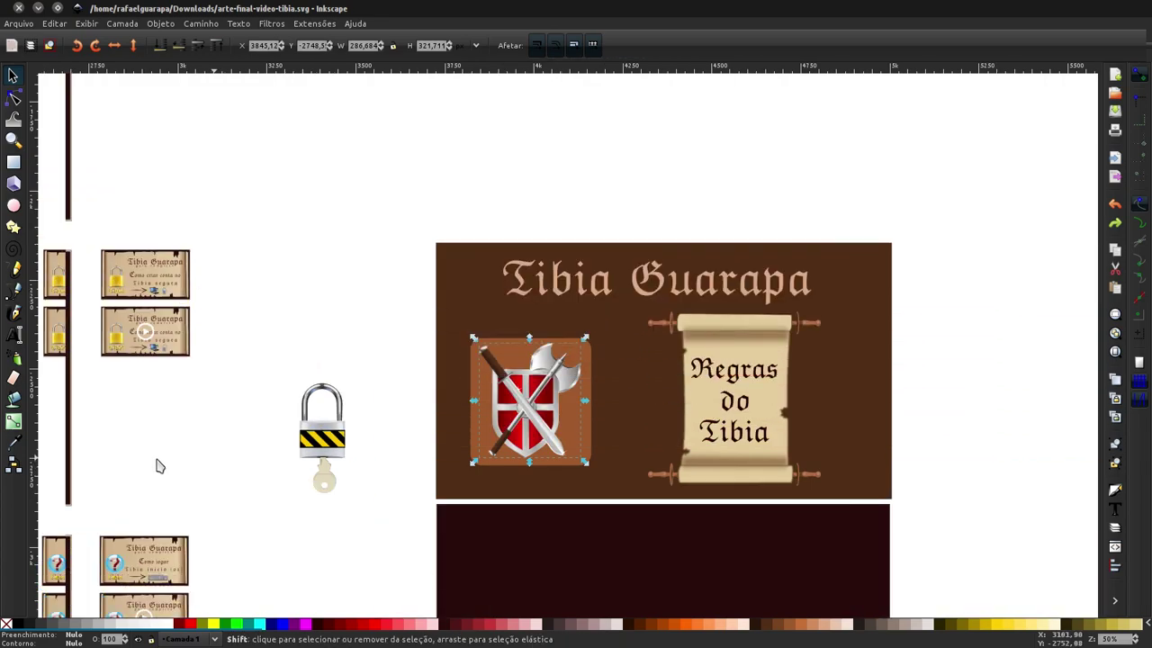
shift+scroll(158, 465, left, 6)
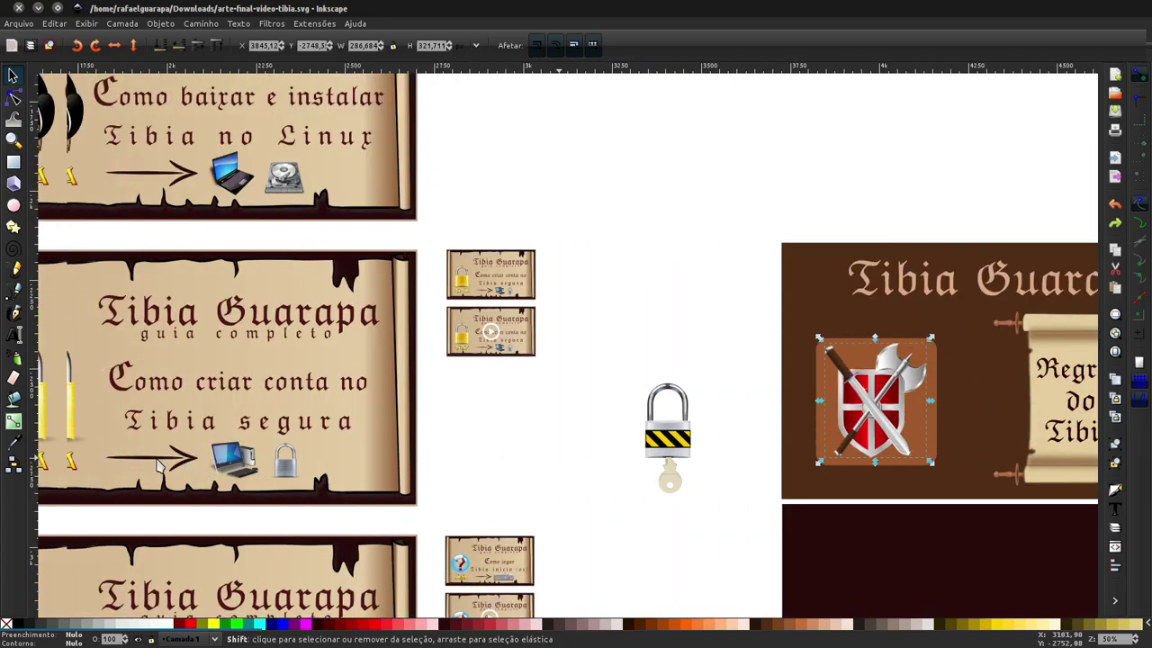
shift+scroll(157, 465, left, 3)
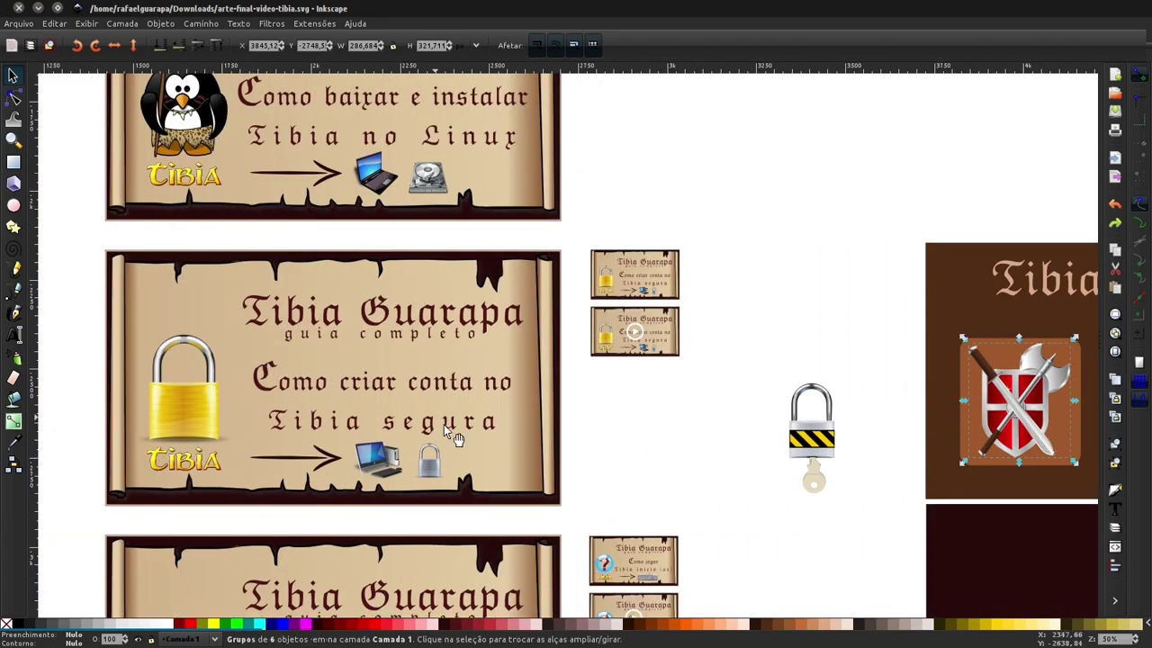
click(609, 437)
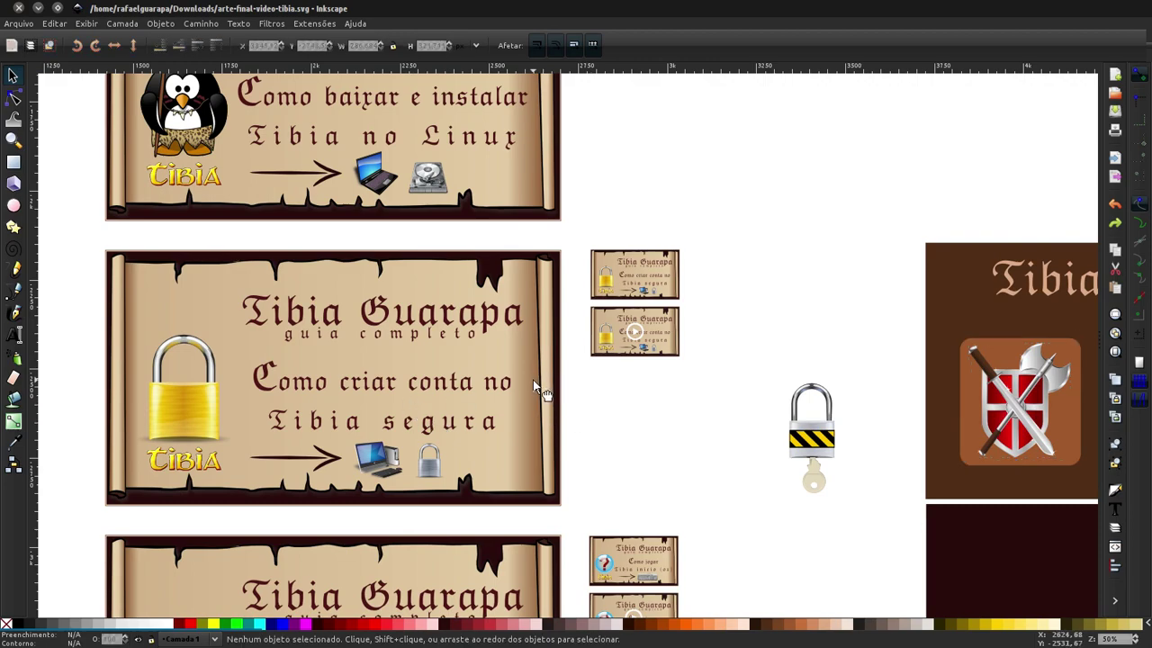
Step: Select the whole "Como criar conta no Tibia segura" banner group to show that its parts are grouped together
click(540, 388)
scroll(486, 216, up, 3)
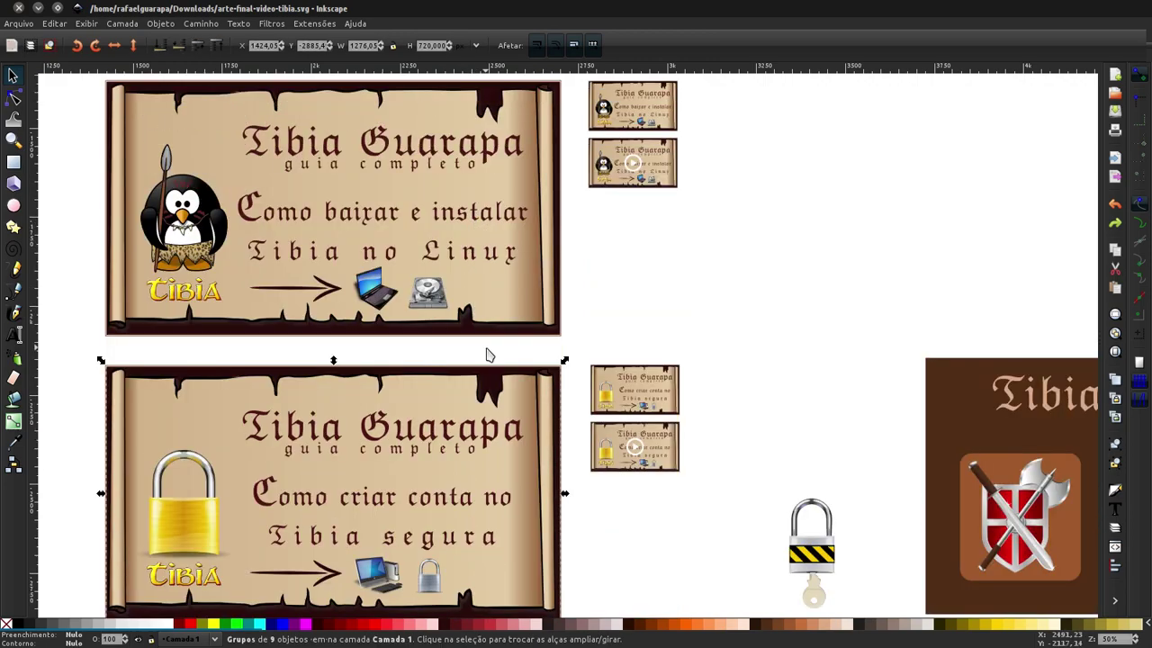
scroll(487, 450, down, 2)
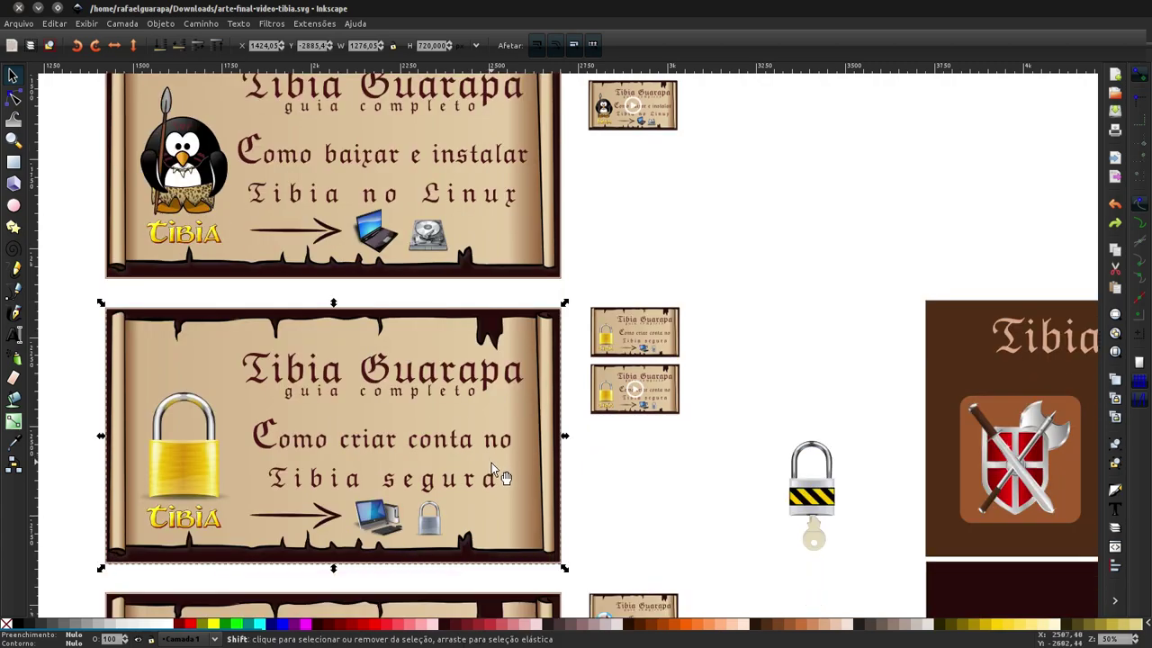
shift+scroll(491, 462, left, 3)
click(203, 423)
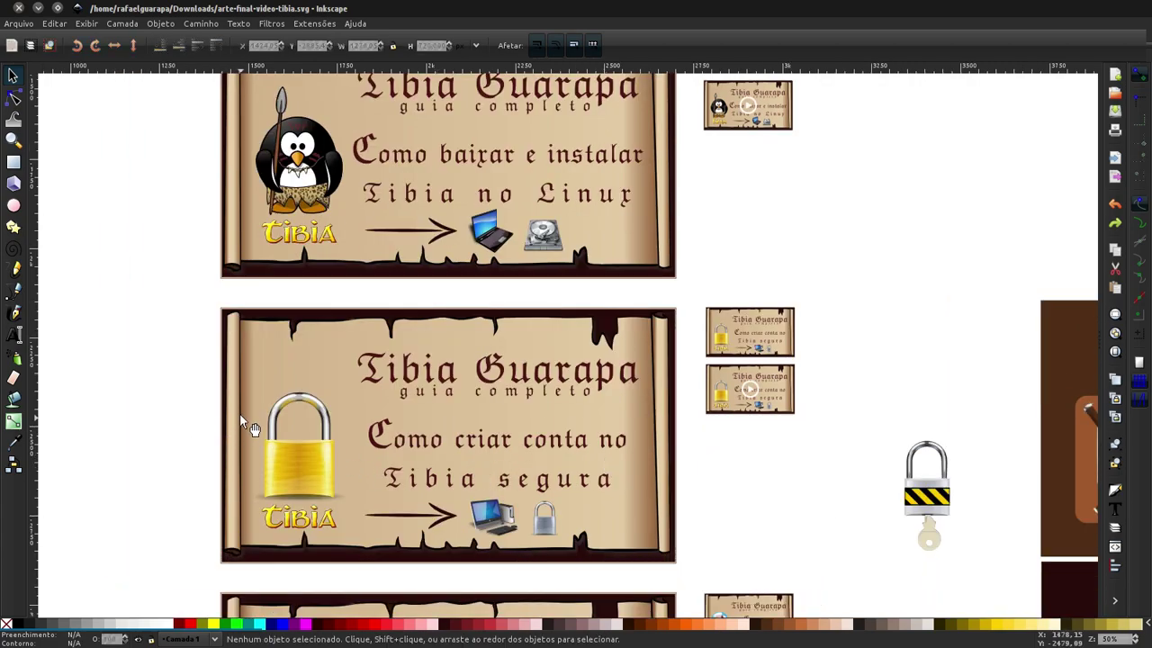
click(242, 418)
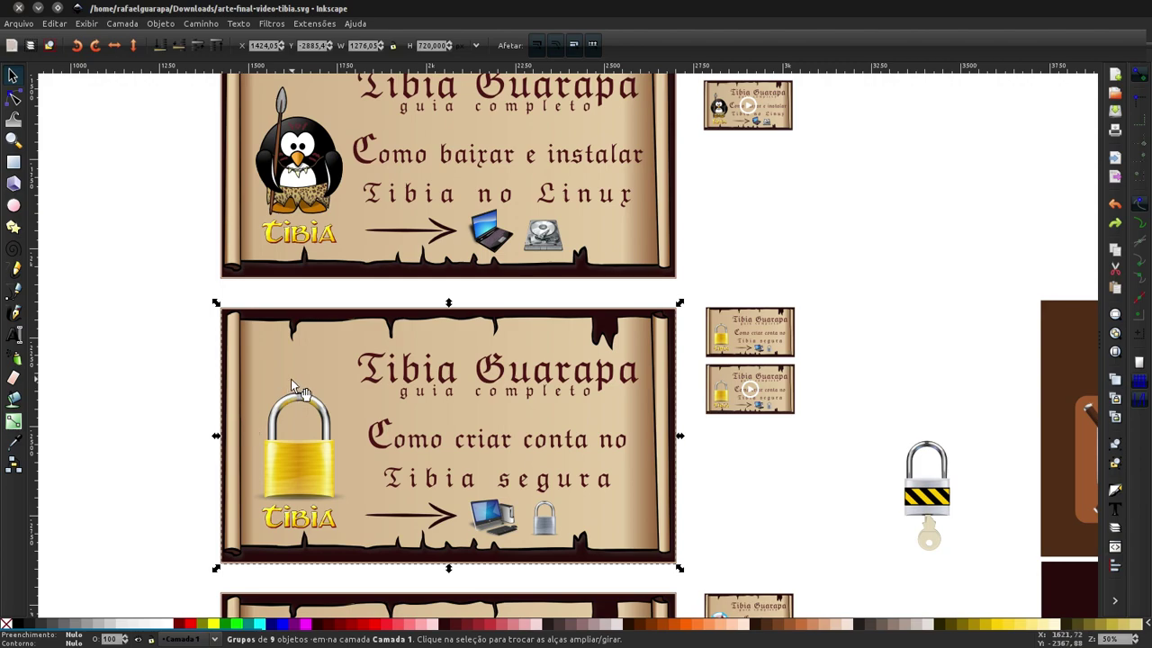
Step: Pick individual parts inside the banner groups, including the "Tibia Guarapa" title, the "guia completo" subtitle, the golden padlock and the Tibia logo
ctrl+click(322, 479)
ctrl+shift+click(432, 396)
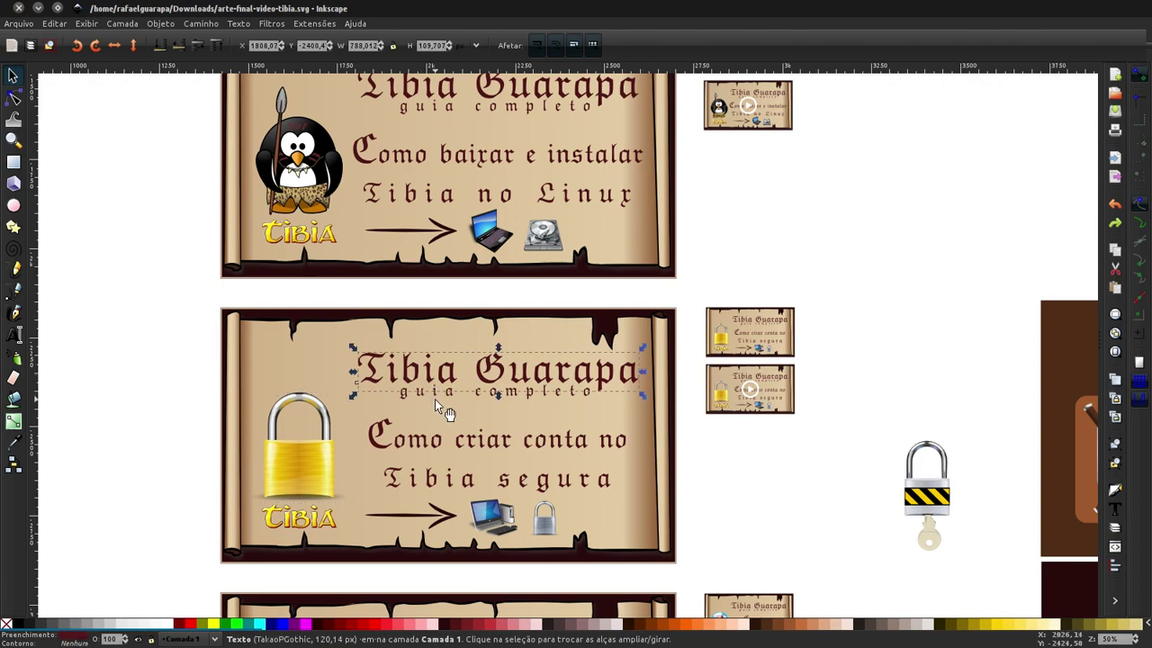
ctrl+click(440, 401)
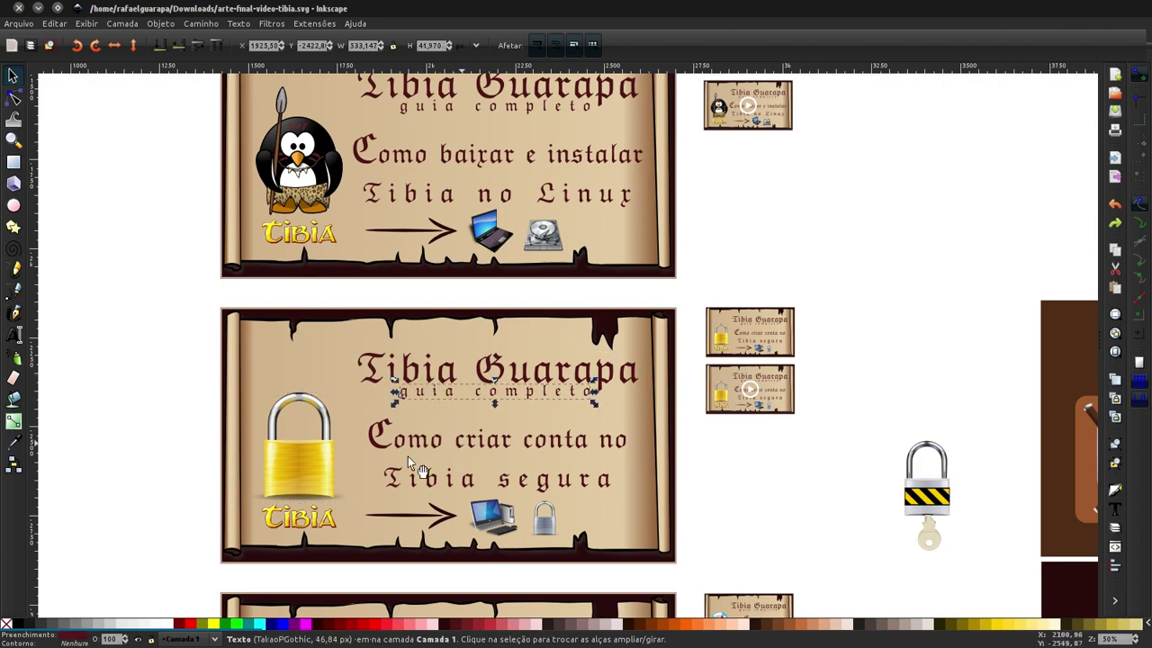
ctrl+click(322, 486)
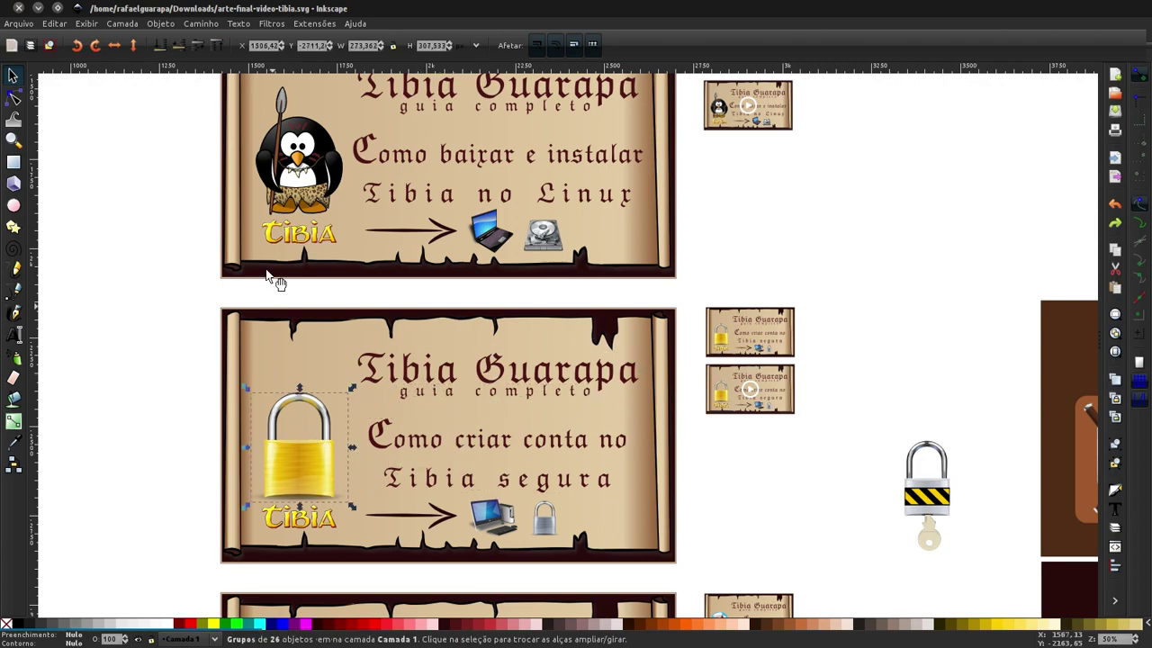
ctrl+click(310, 247)
click(312, 490)
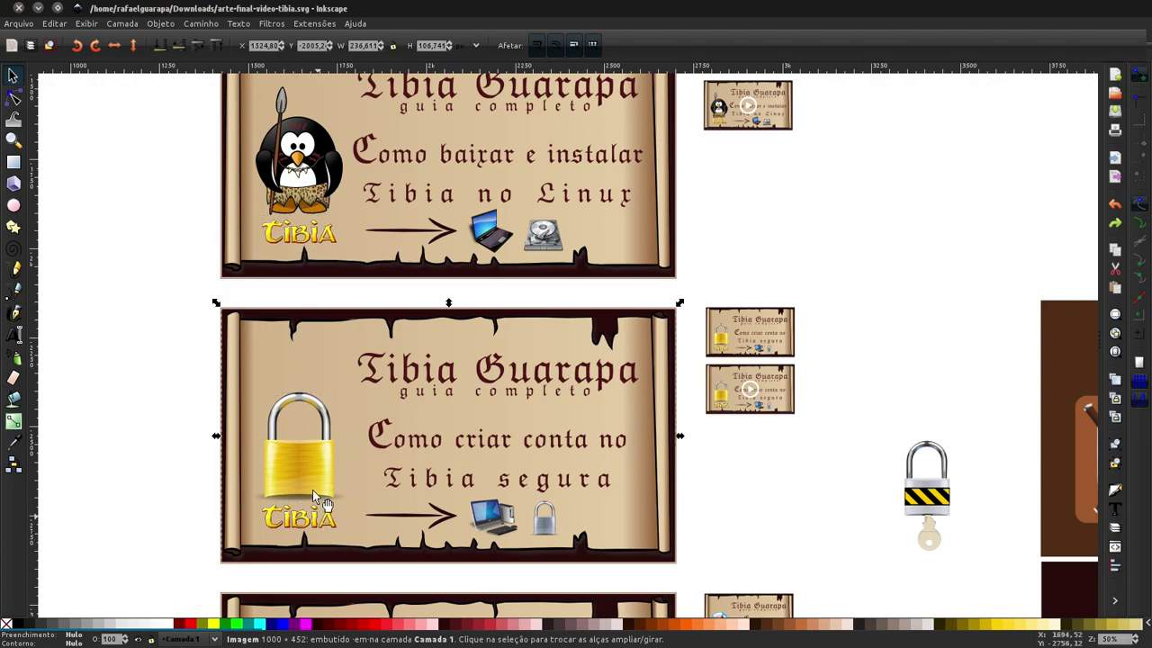
ctrl+click(306, 476)
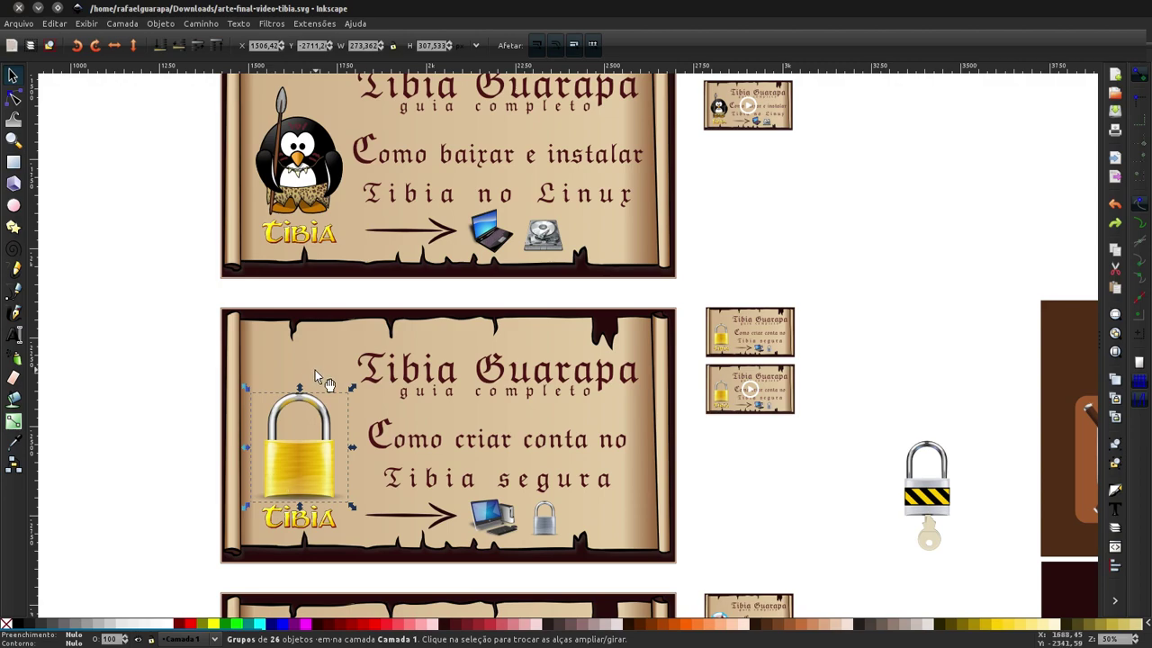
Step: Look over the remaining parchment banners below the padlock one, through "Como trocar gold coins por platium coins", and clear the selection
scroll(335, 391, down, 3)
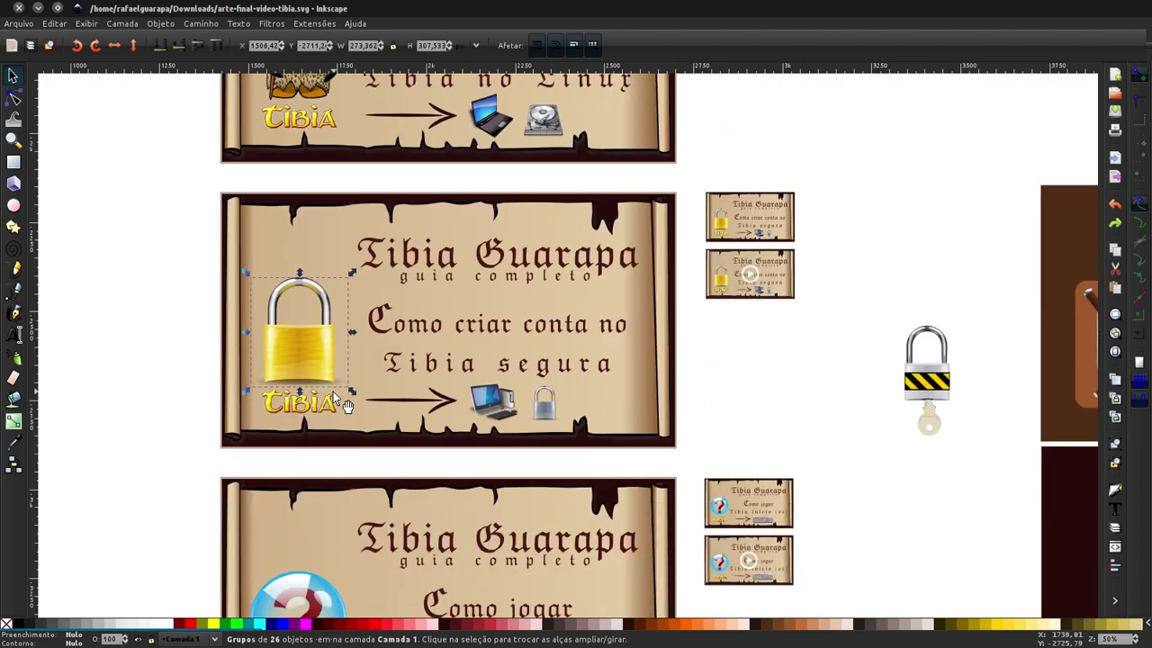
scroll(333, 393, down, 6)
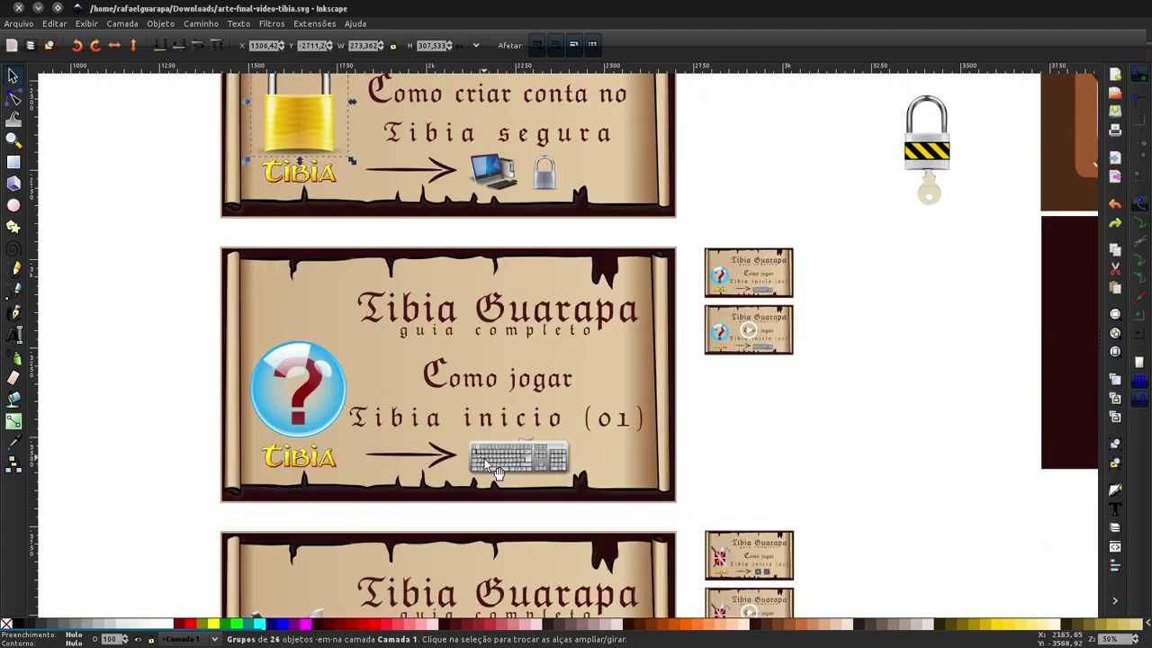
scroll(486, 461, down, 3)
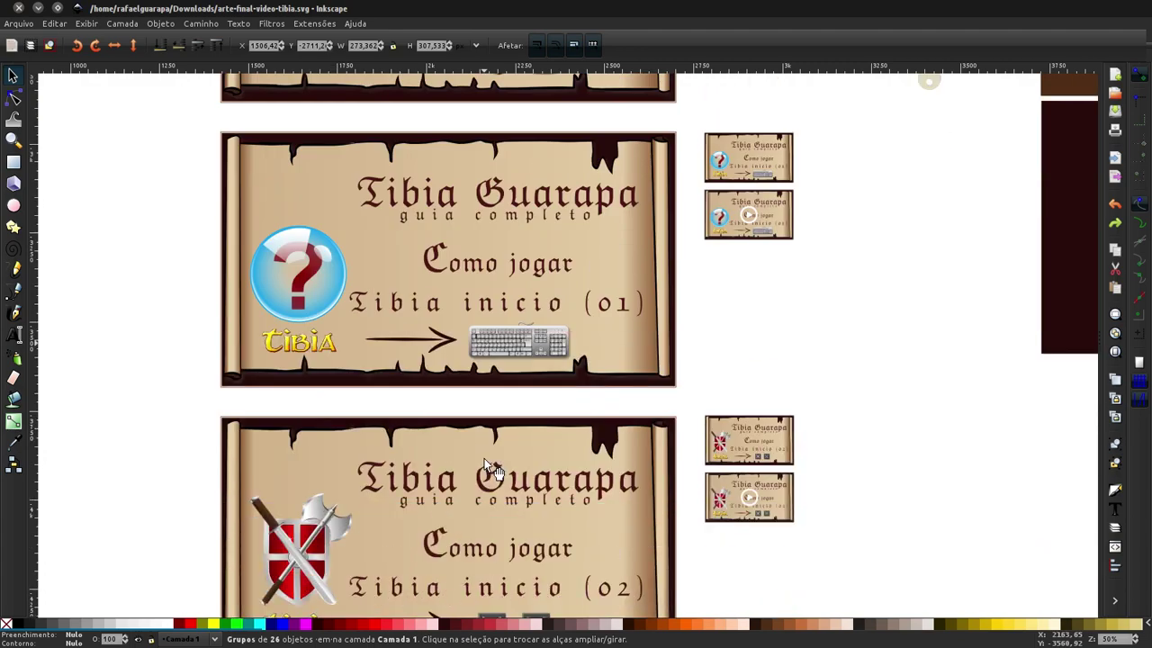
scroll(486, 466, down, 4)
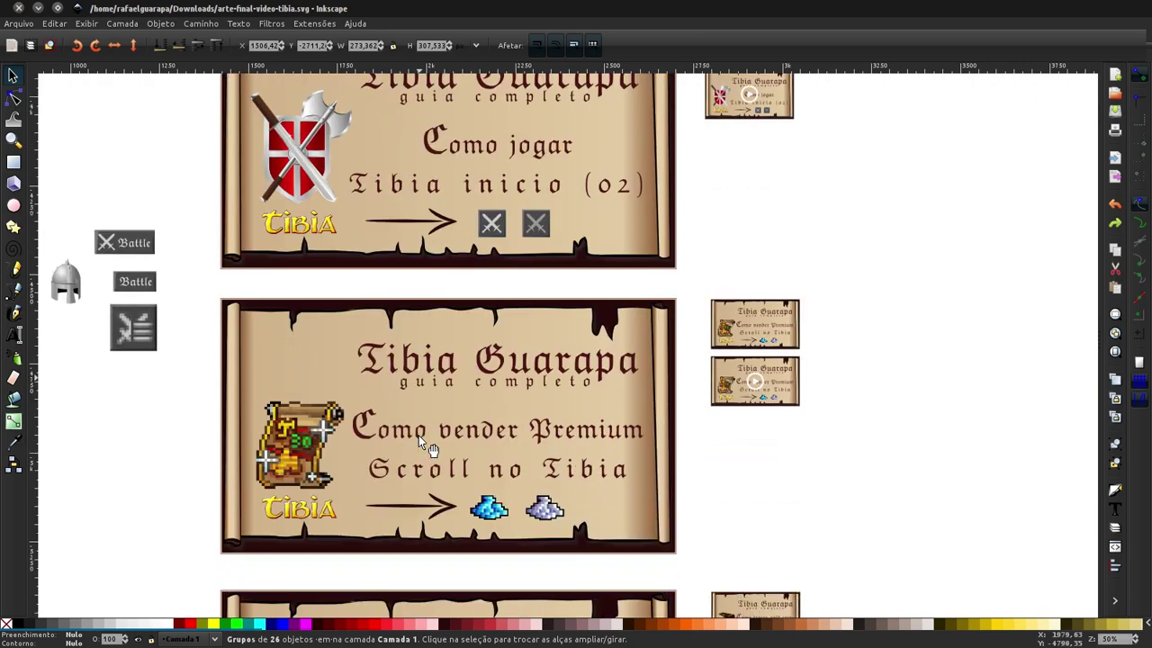
scroll(418, 436, down, 5)
scroll(418, 435, down, 3)
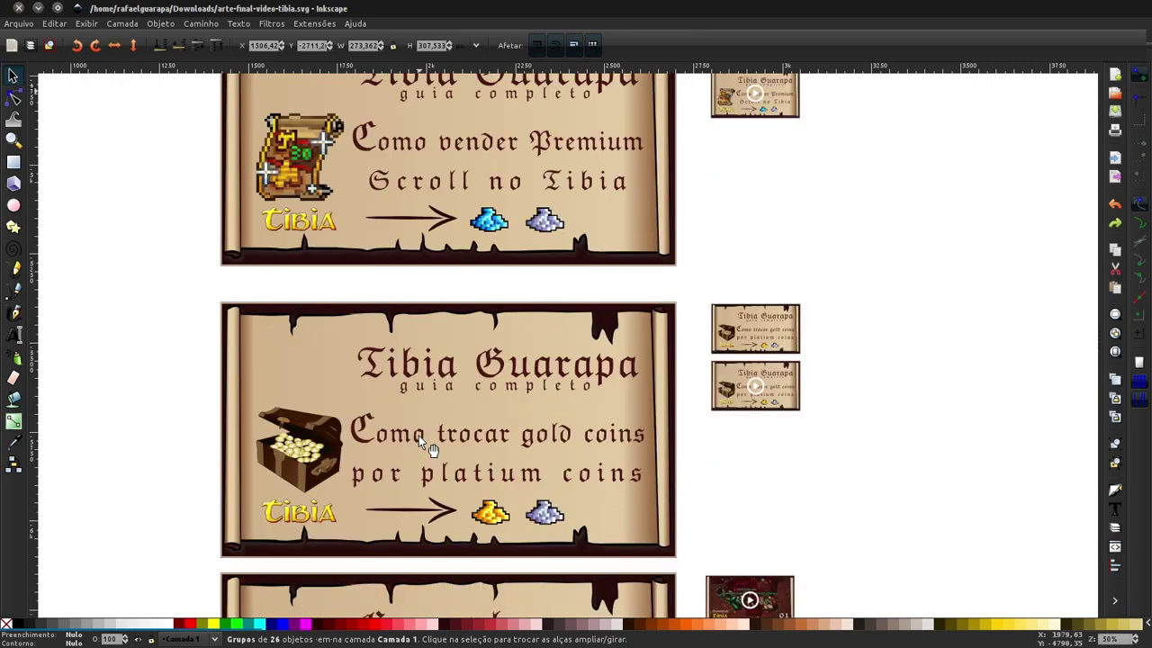
scroll(418, 436, up, 2)
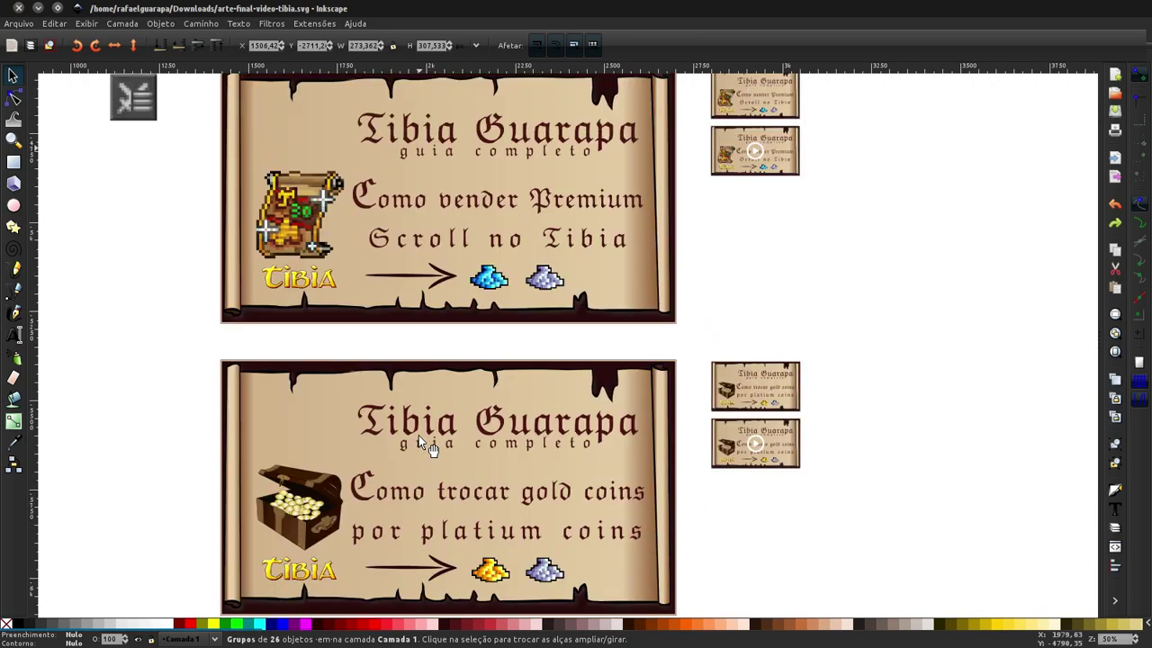
click(780, 521)
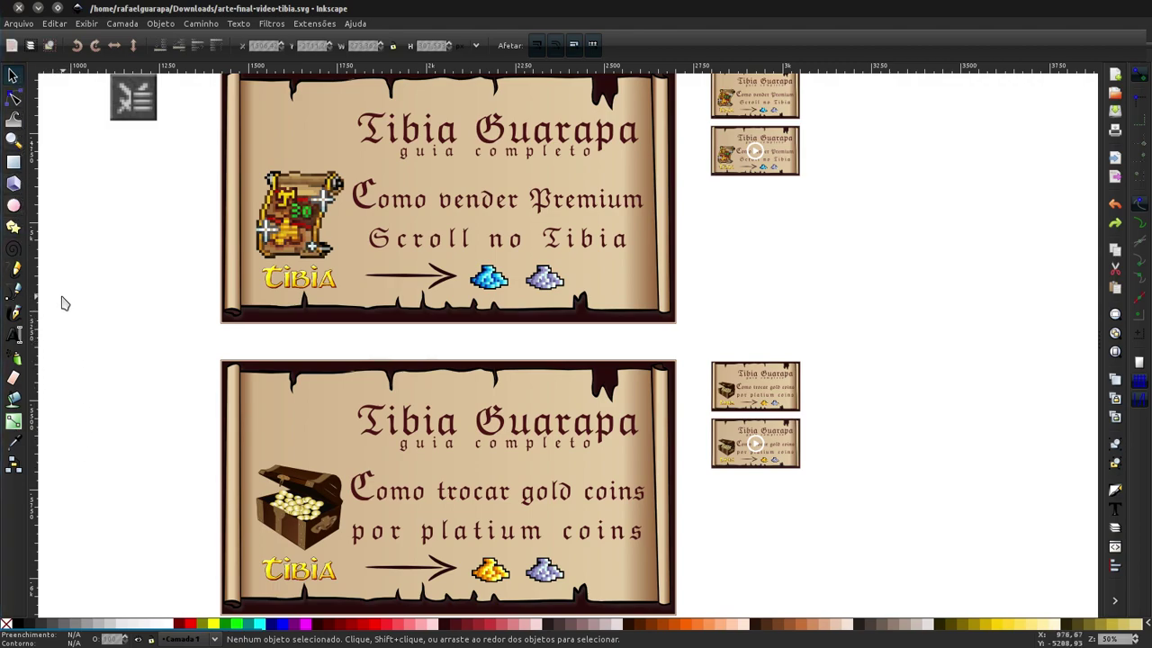
Step: Try drawing loose freehand curves with the Pencil tool across the banners' edge and the empty canvas, and undo them
click(15, 269)
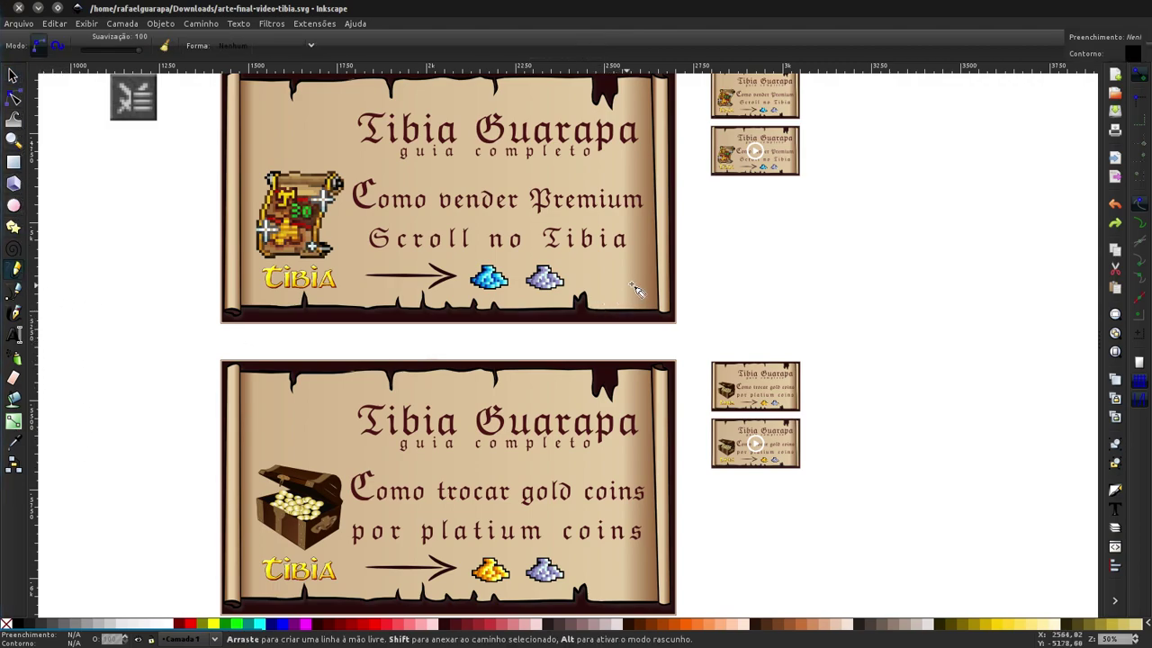
mouse_move(639, 288)
mouse_down()
mouse_move(749, 339)
mouse_move(813, 254)
mouse_move(1001, 369)
mouse_move(1009, 197)
mouse_up()
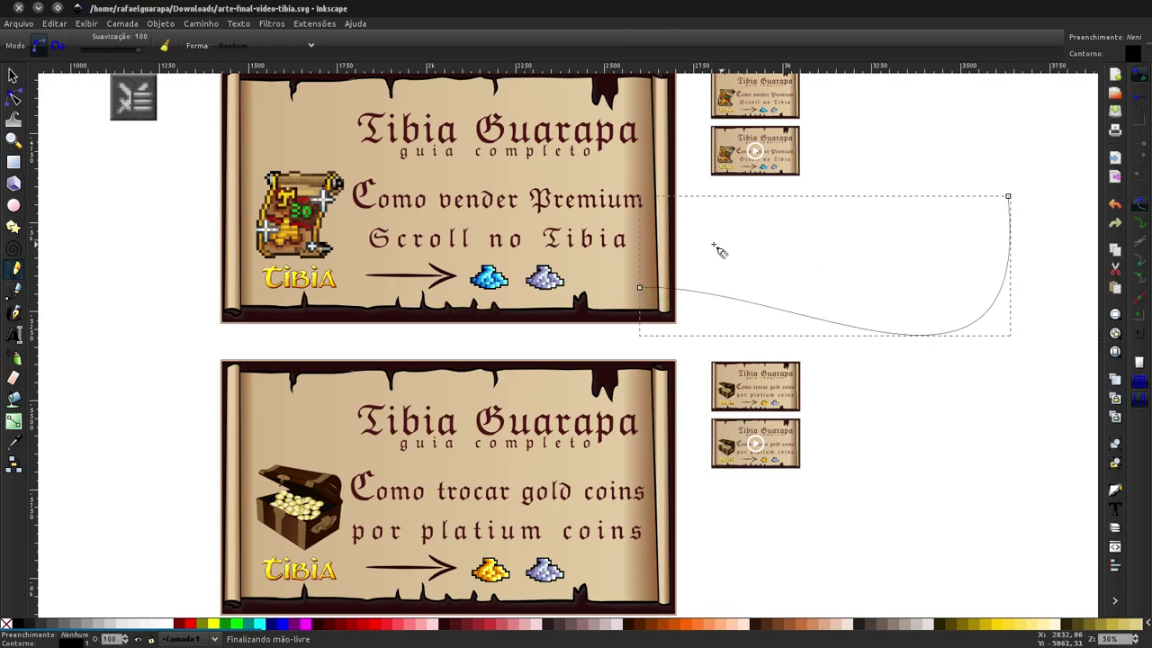
mouse_move(701, 224)
mouse_down()
mouse_move(954, 170)
mouse_move(740, 243)
mouse_move(909, 376)
mouse_up()
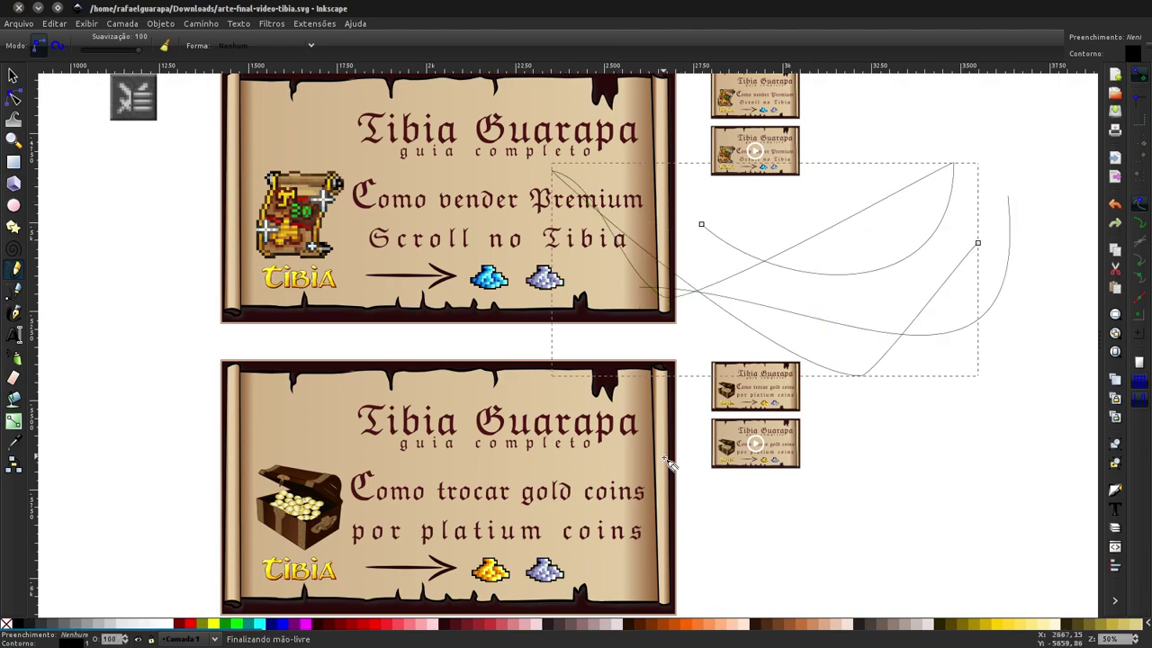
key(ctrl+z)
key(ctrl+z)
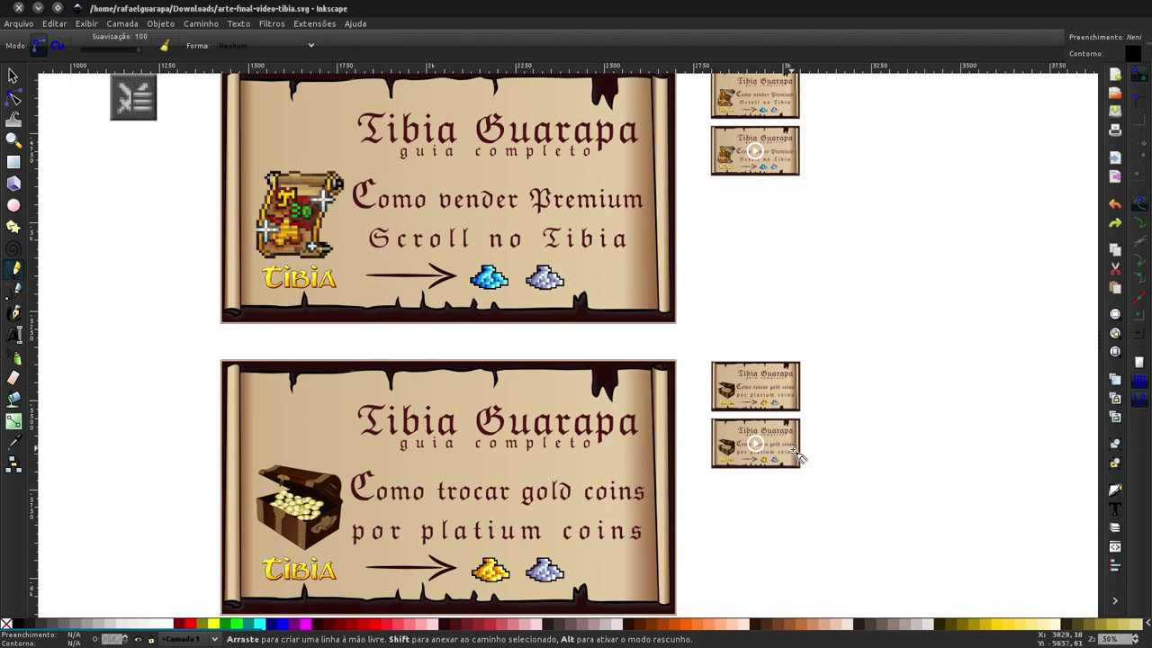